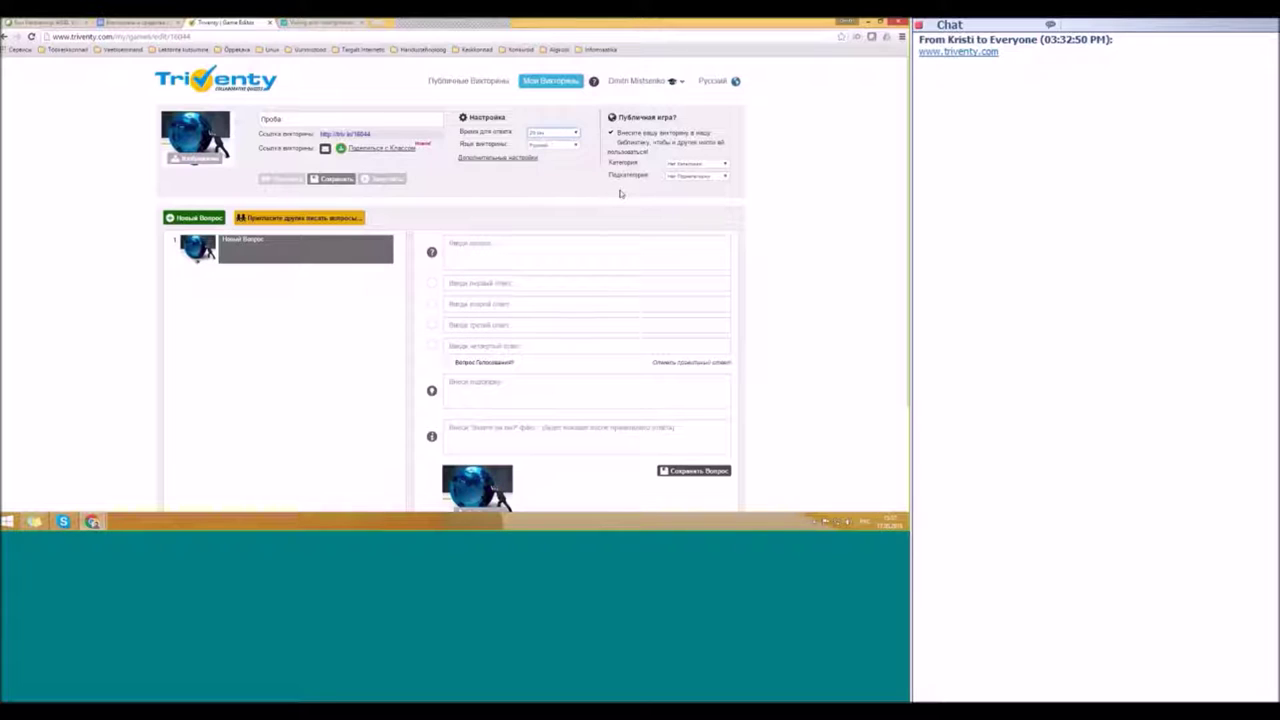
Step: Review the additional settings for quiz 'Проба', with top-three players and social sharing enabled, and save
click(512, 157)
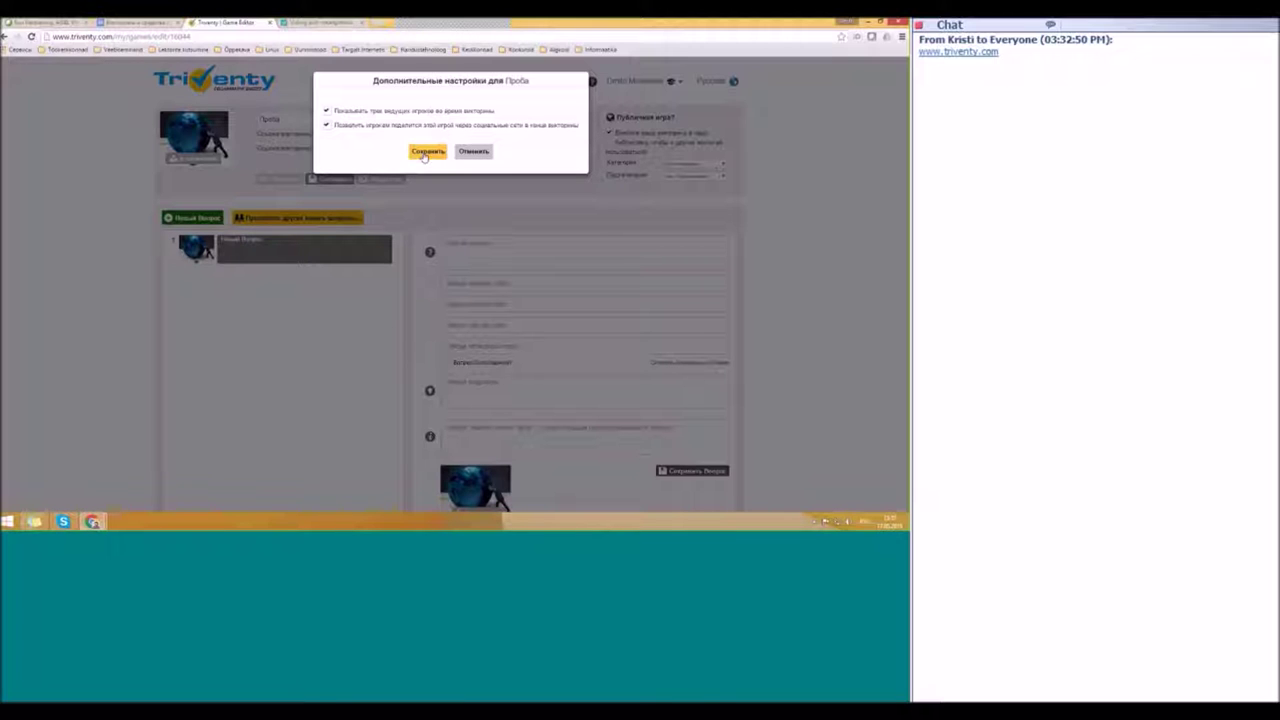
click(425, 153)
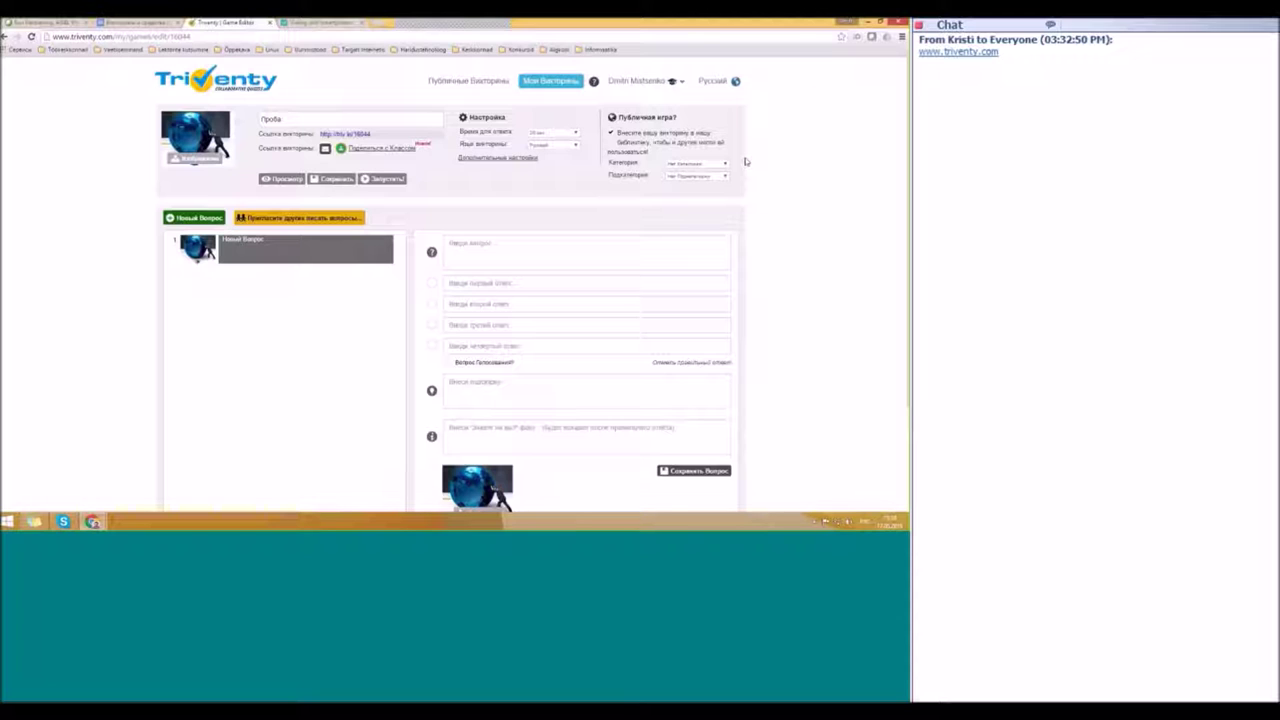
Step: Choose a quiz category and set the subcategory to Информационные технологии
click(680, 165)
click(705, 187)
click(700, 177)
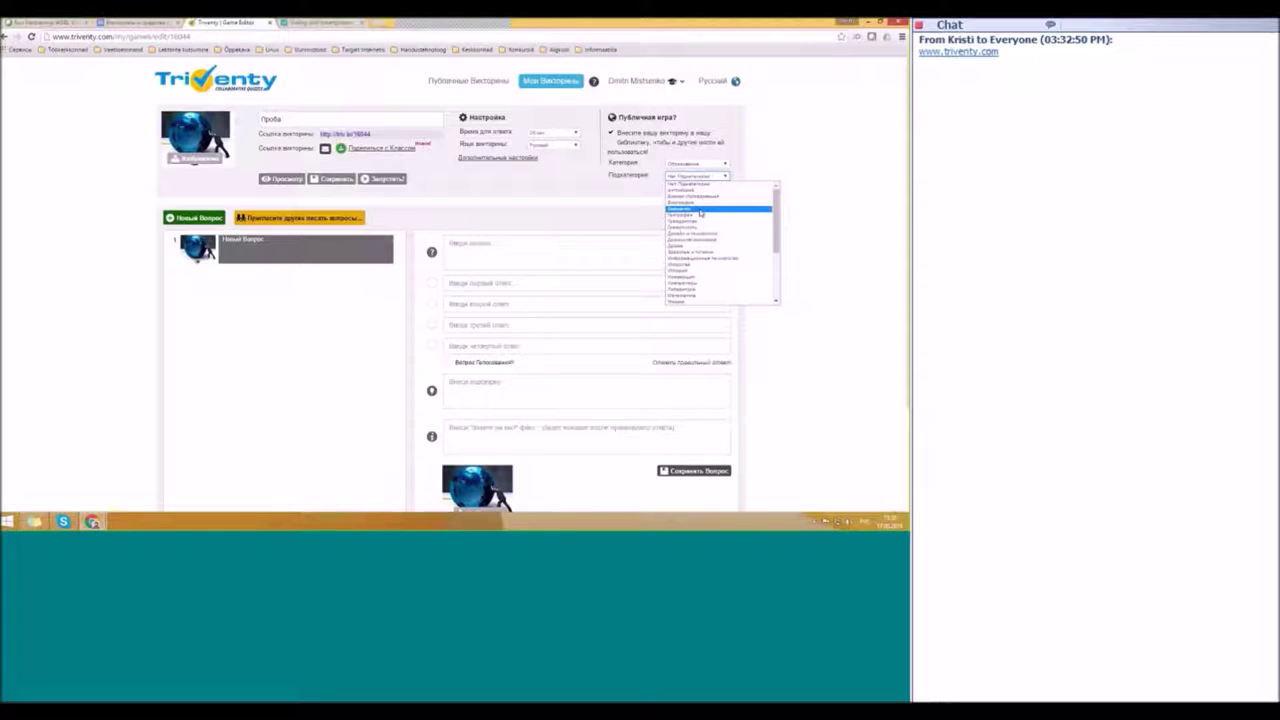
click(745, 258)
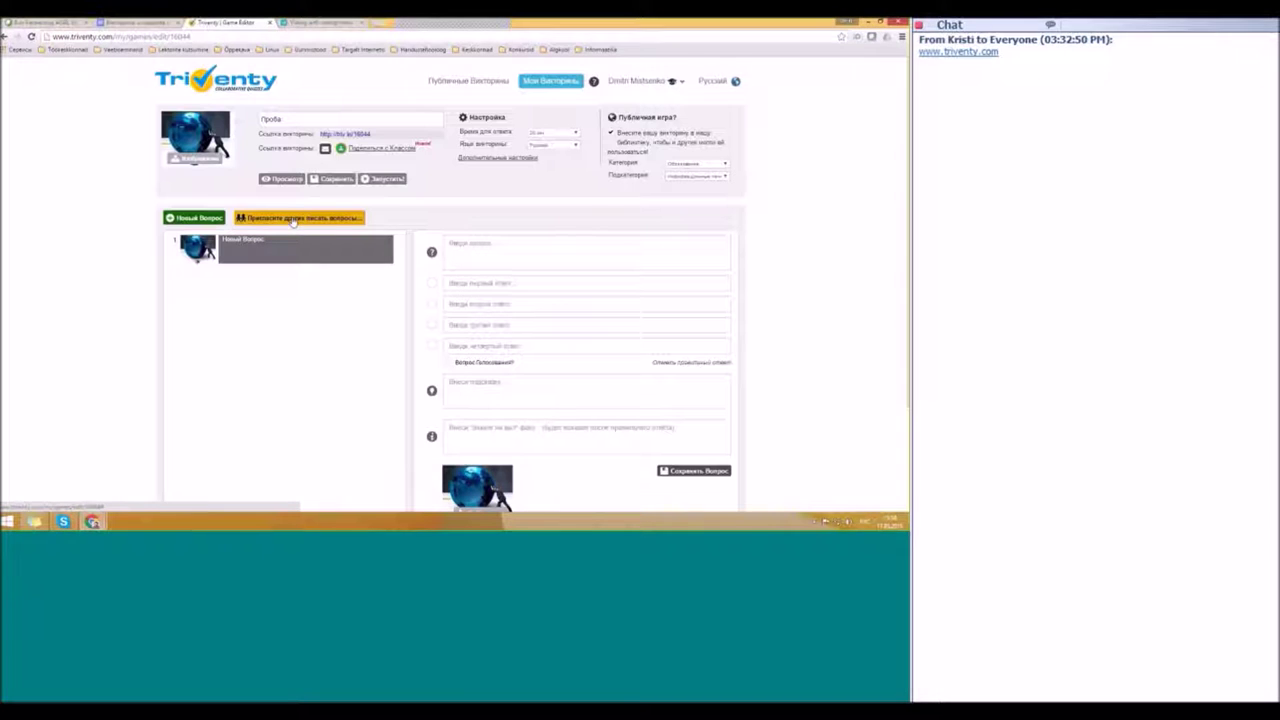
Step: Allow other users to add questions to 'Проба', then share it to Google Classroom
click(293, 220)
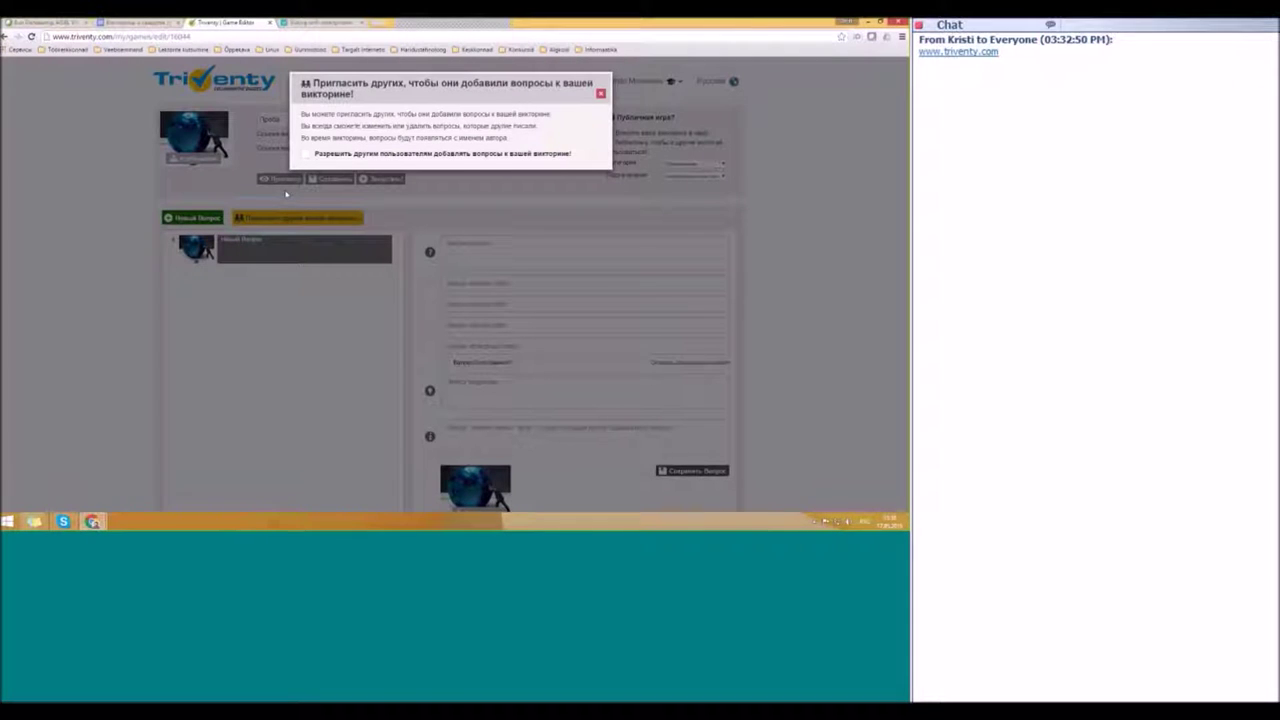
click(305, 155)
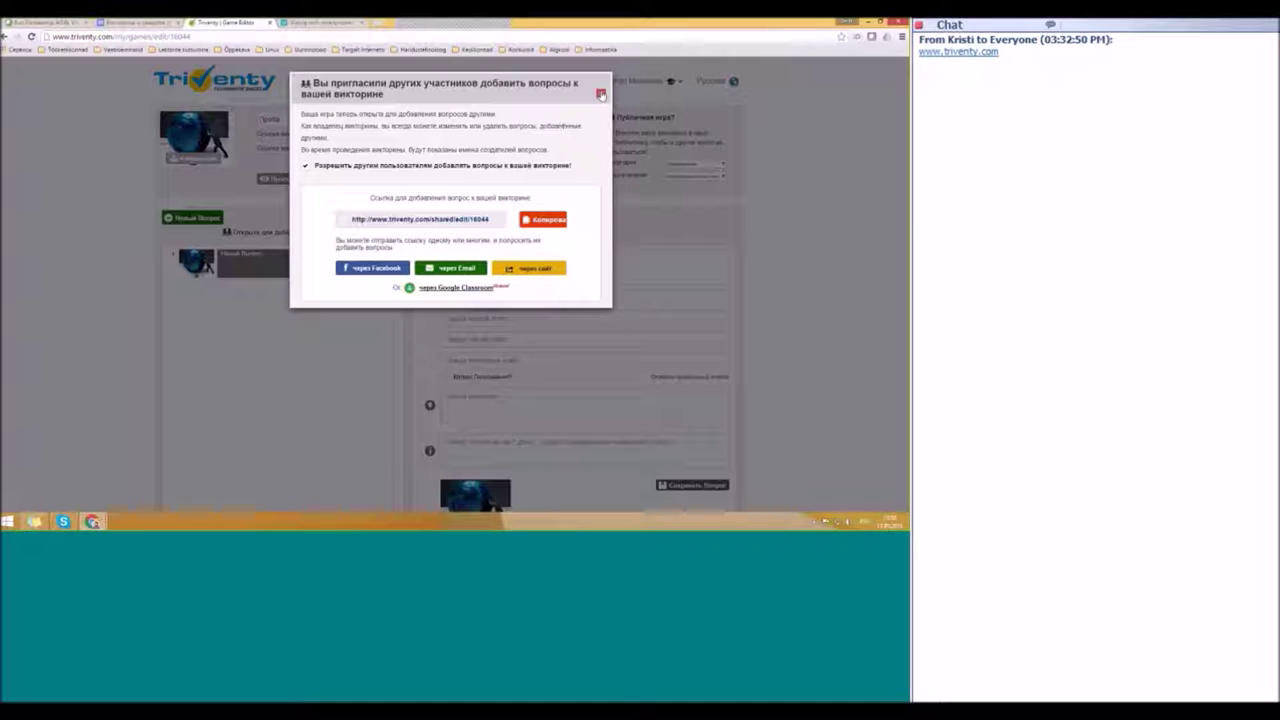
click(600, 93)
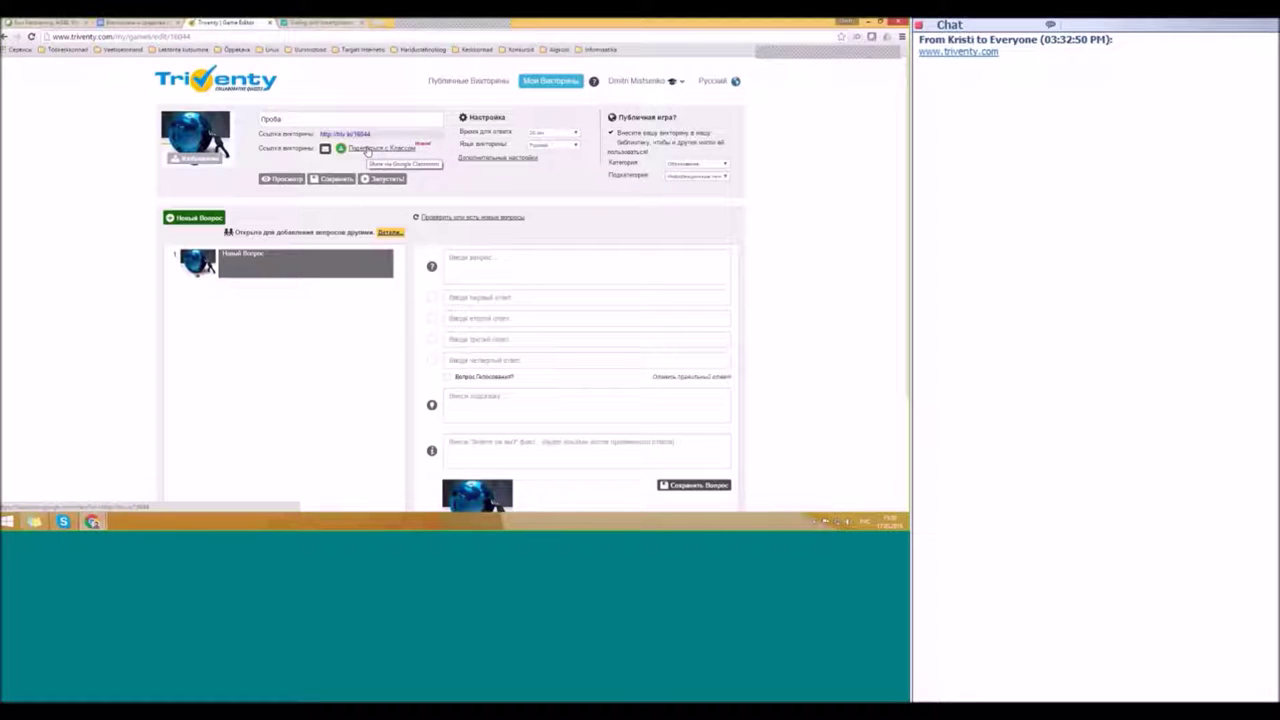
click(368, 150)
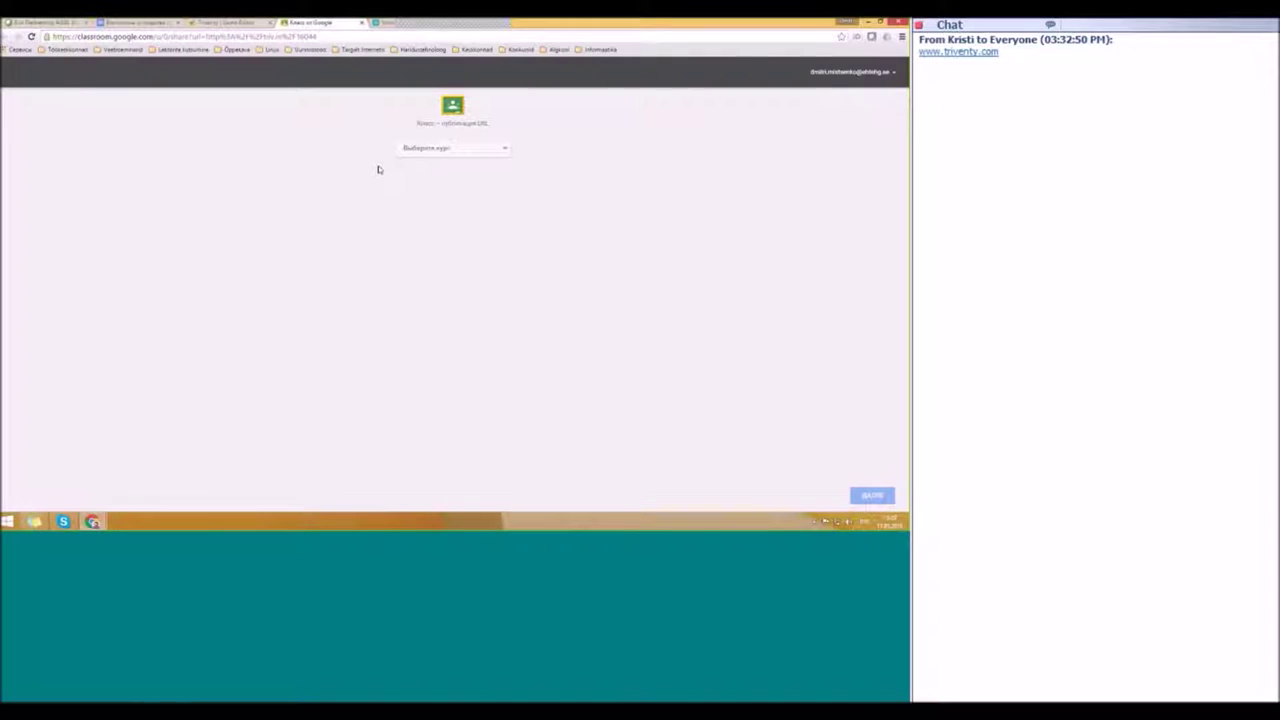
Step: Create a Google Classroom assignment with the quiz link for the Uurimistööalused course
click(422, 155)
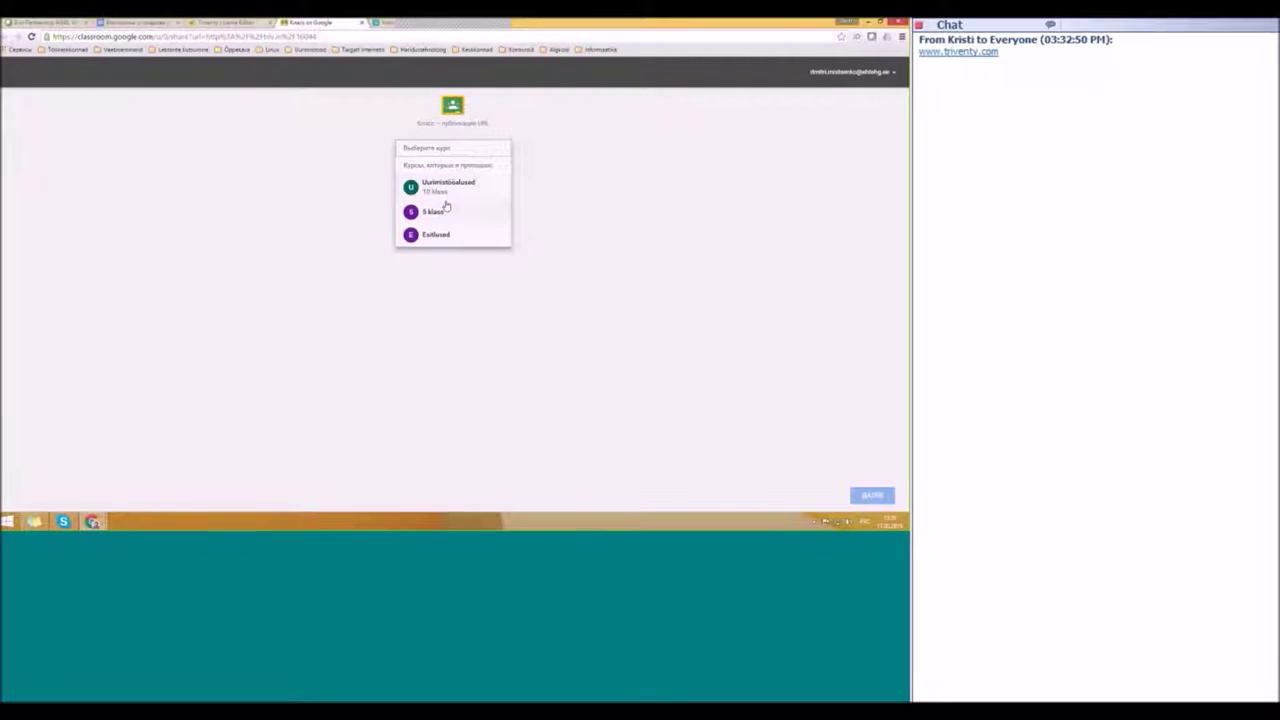
click(444, 195)
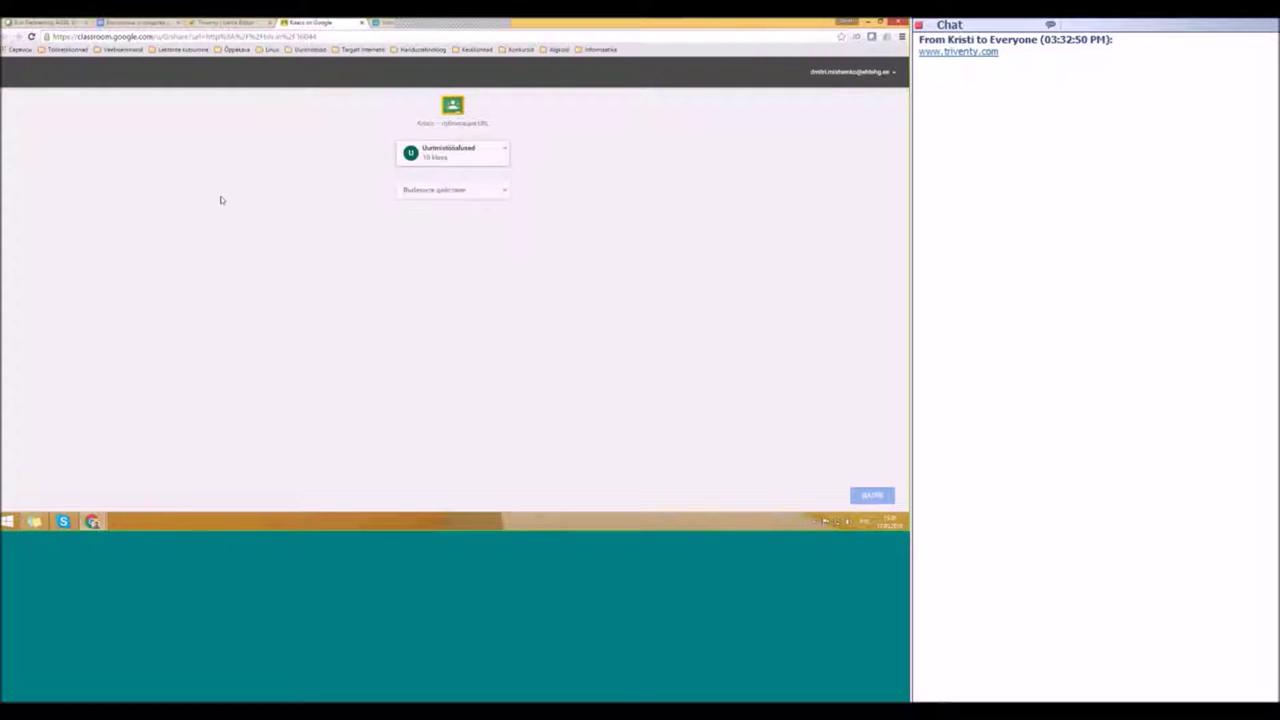
click(418, 191)
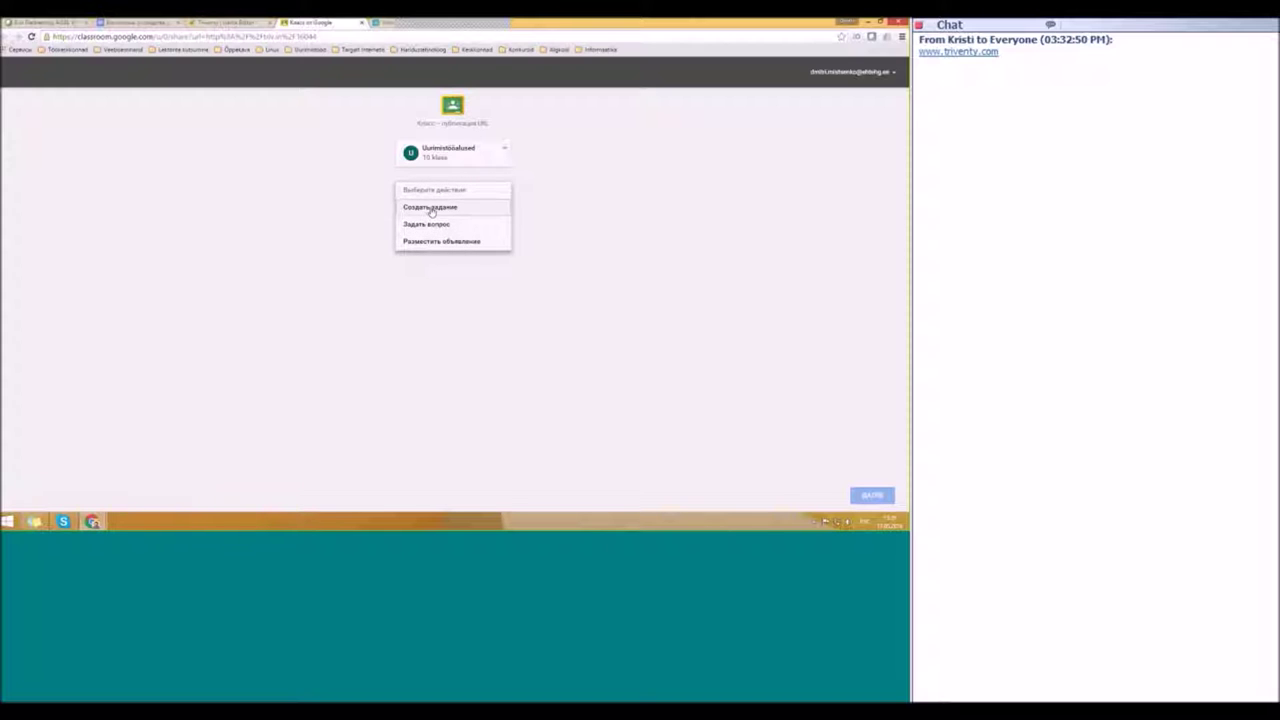
click(431, 208)
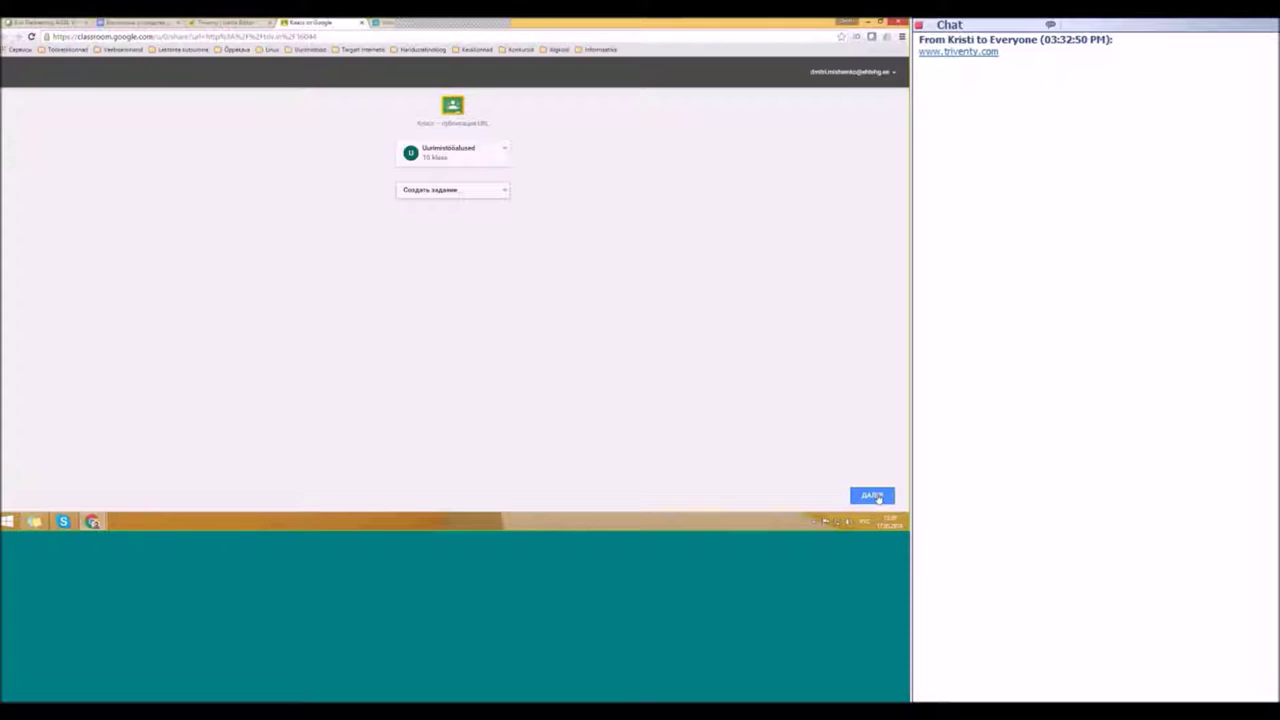
click(874, 496)
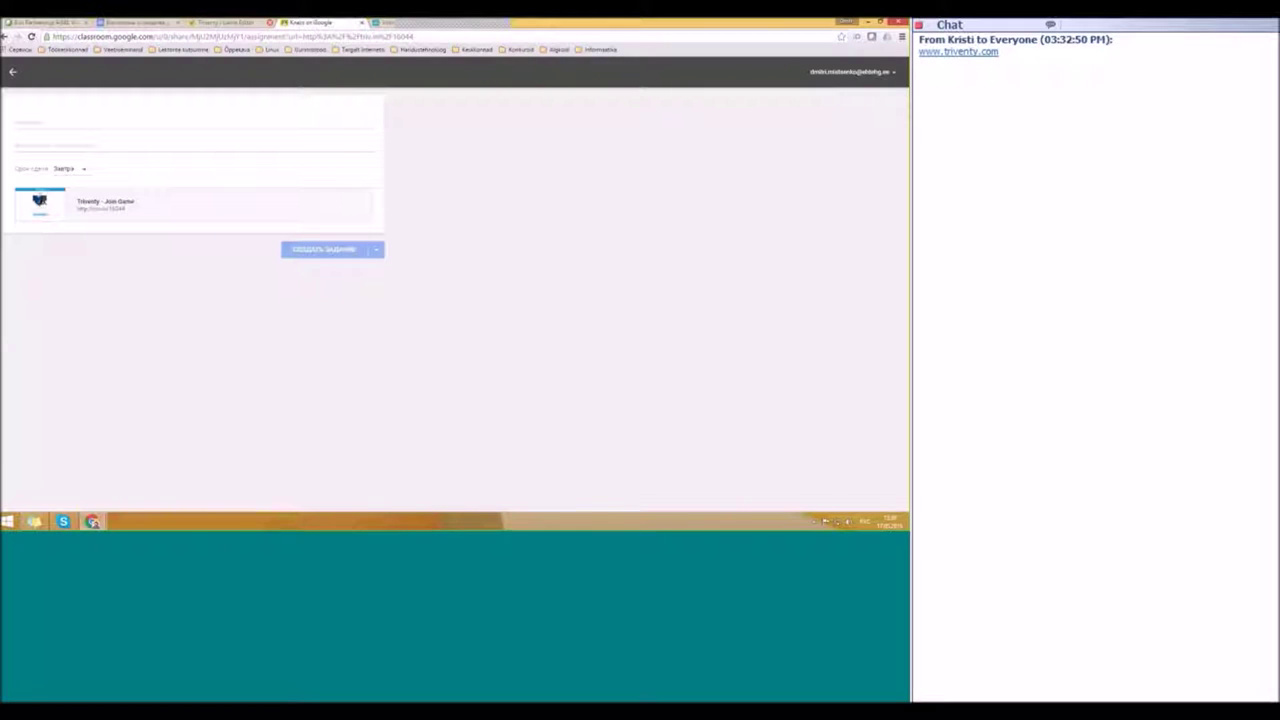
click(245, 22)
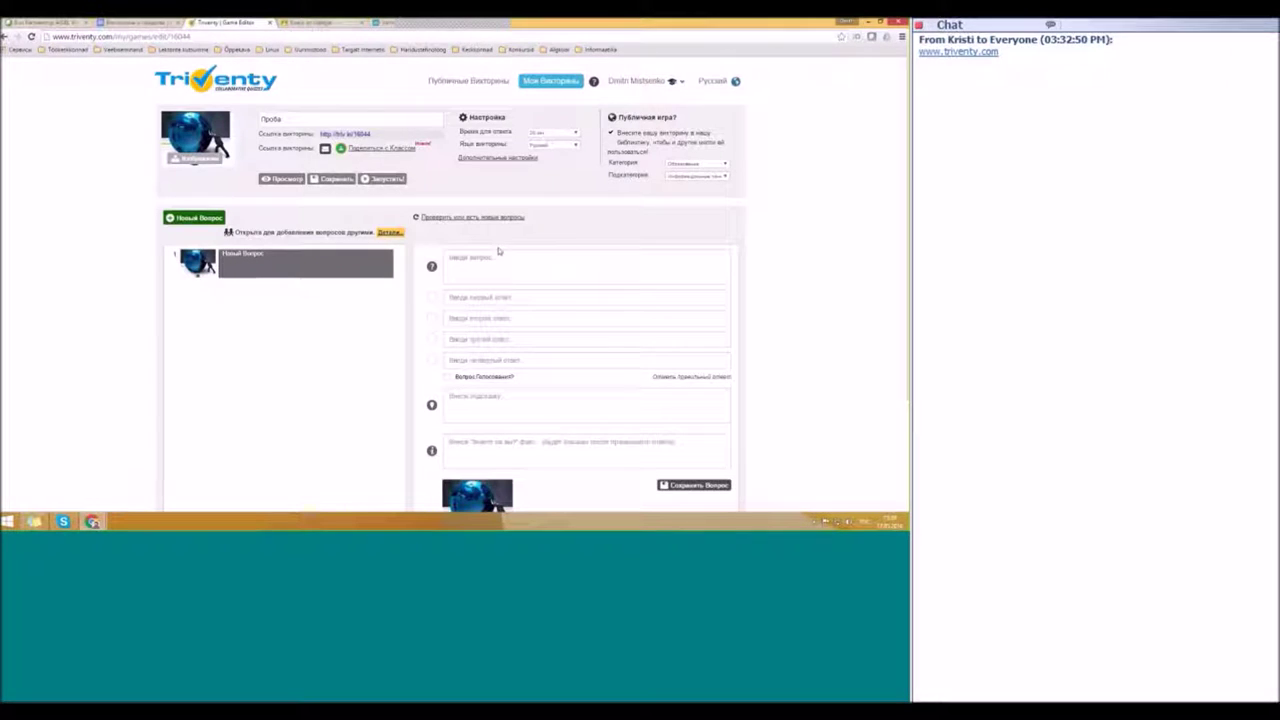
click(466, 257)
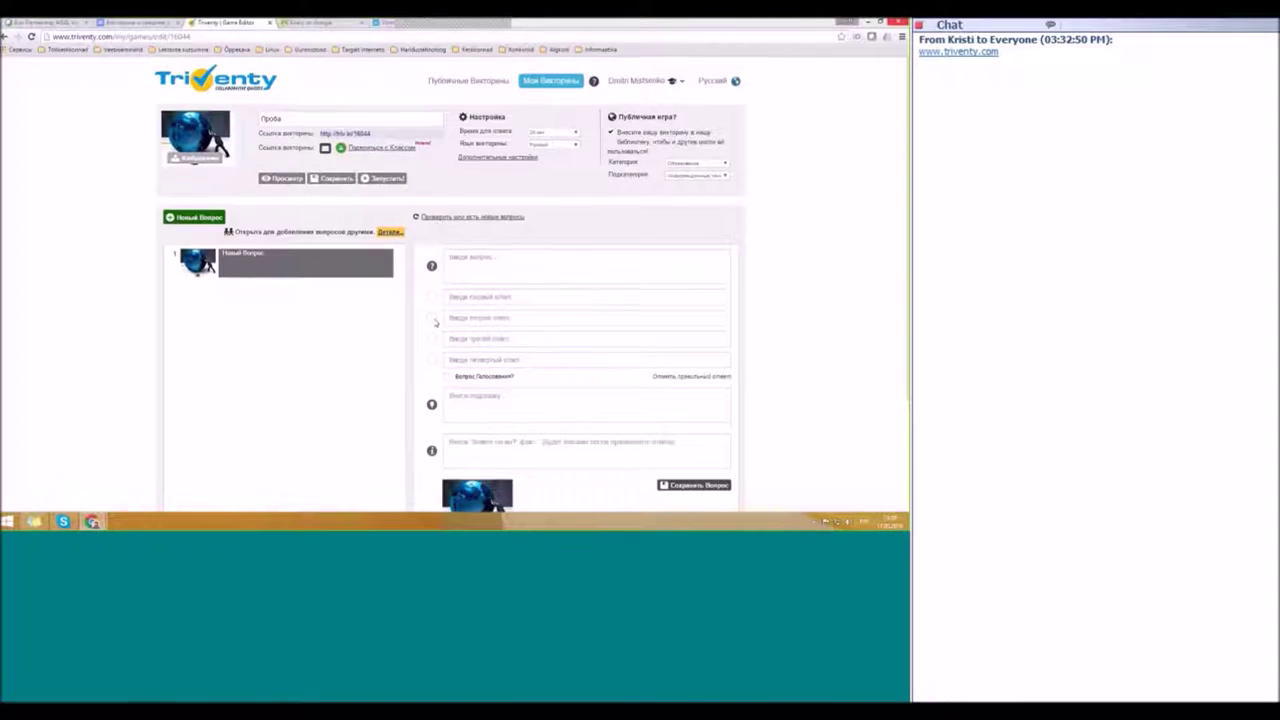
scroll(438, 310, down, 2)
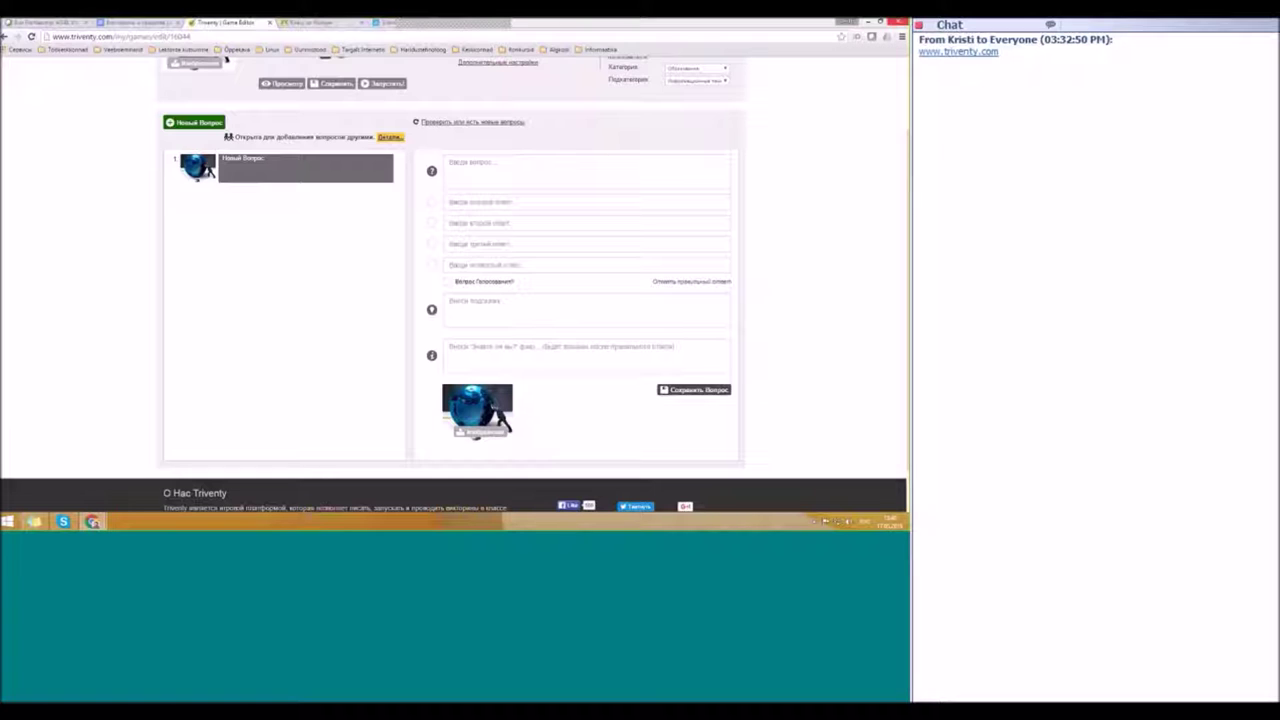
Step: Paste the question «Какая учебная программа ориентирована на учителей начальной школы?»
click(543, 172)
text(Какая учебная программа ориентирована на учителей начальной школы?)
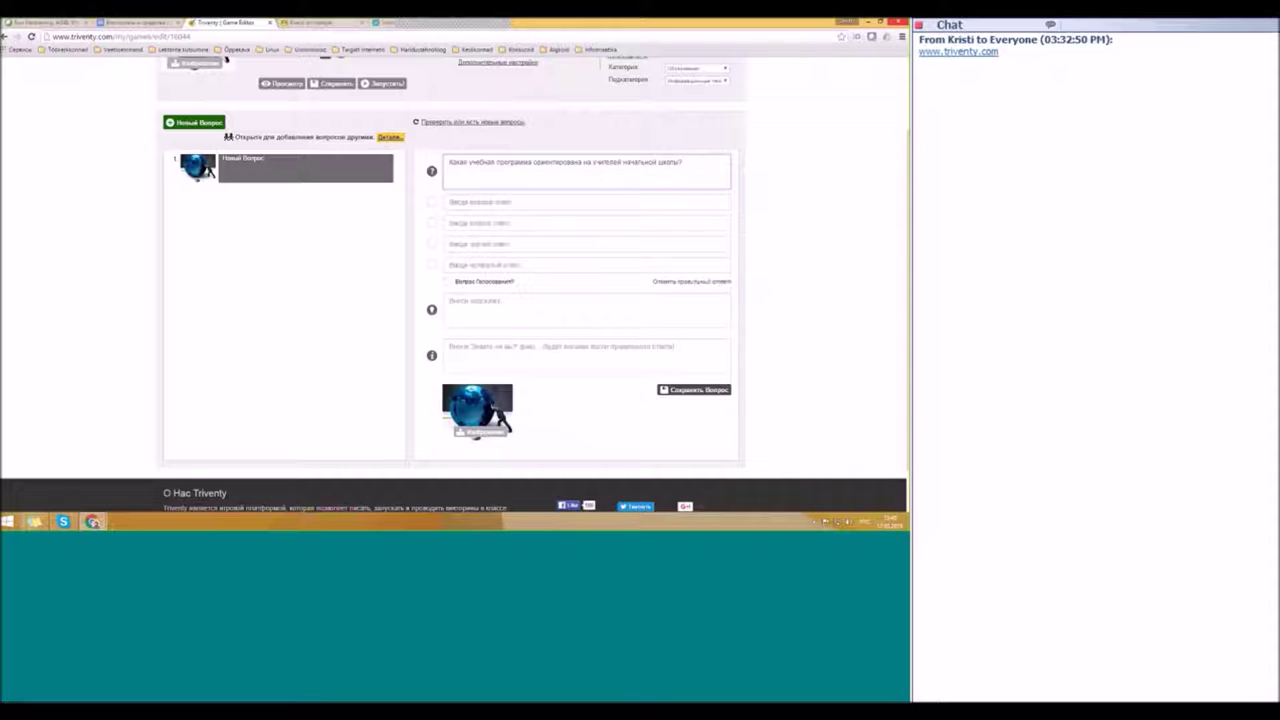
click(520, 231)
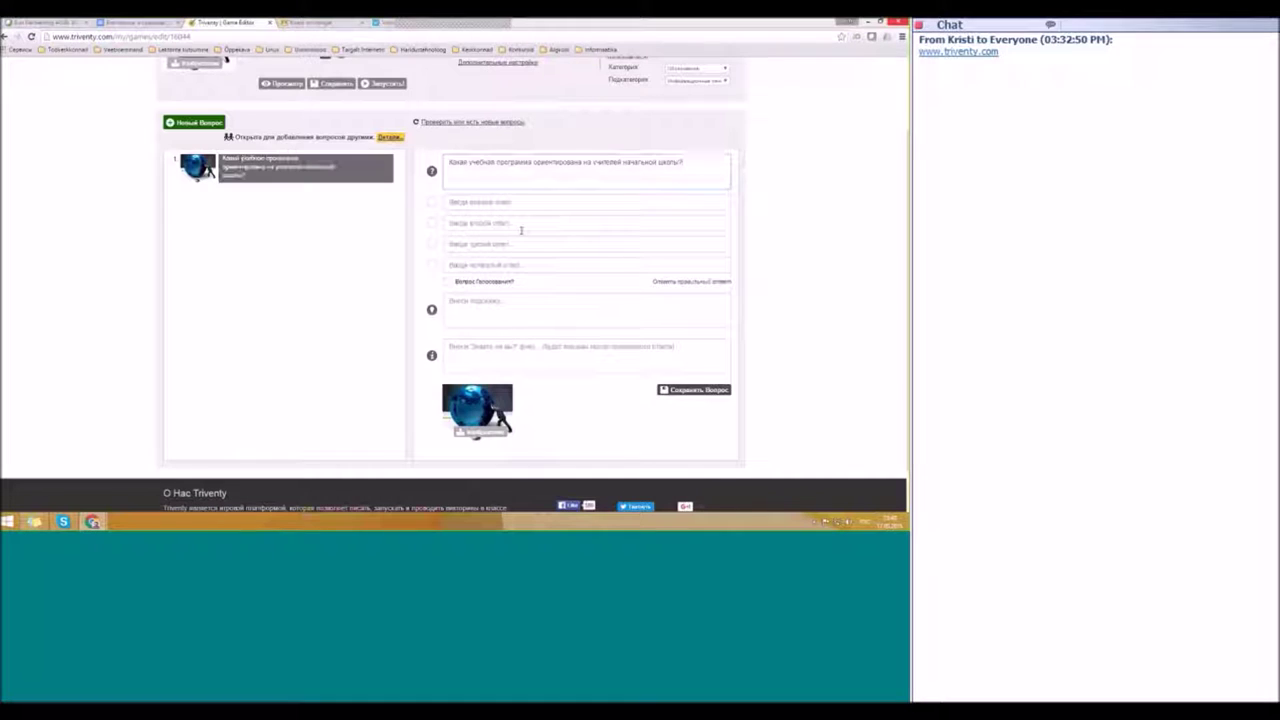
Step: Enter answers Оригинал, Tuleviku õpetaja and Haridustehnoloogid, marking Оригинал correct
click(585, 202)
text(Оригинал)
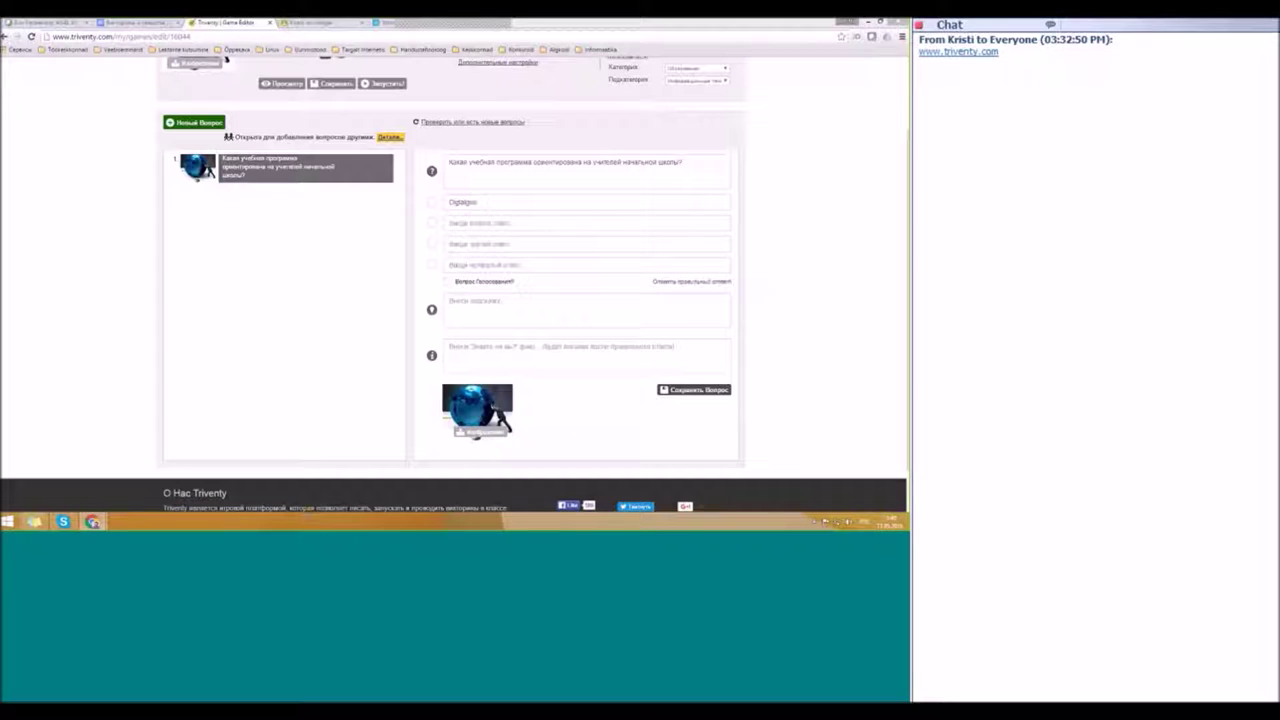
click(585, 222)
text(Tuleviku õpetaja)
click(480, 244)
text(Haridustehnoloogid)
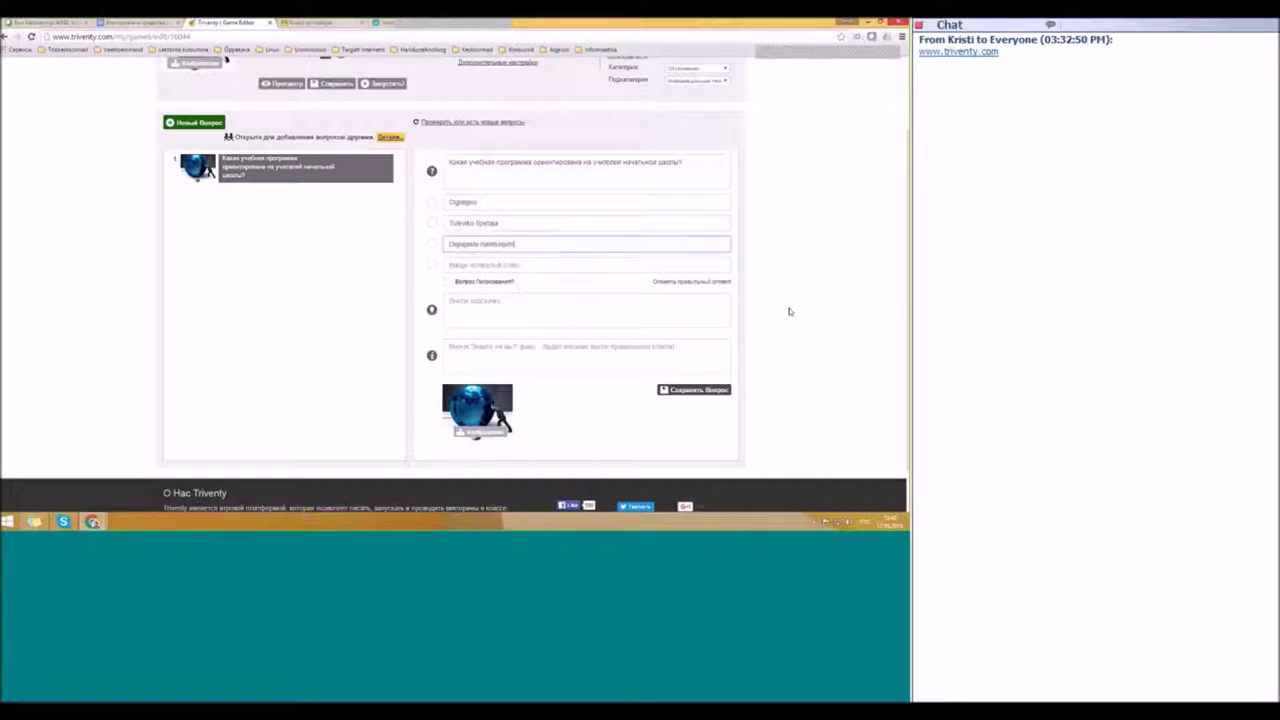
click(582, 296)
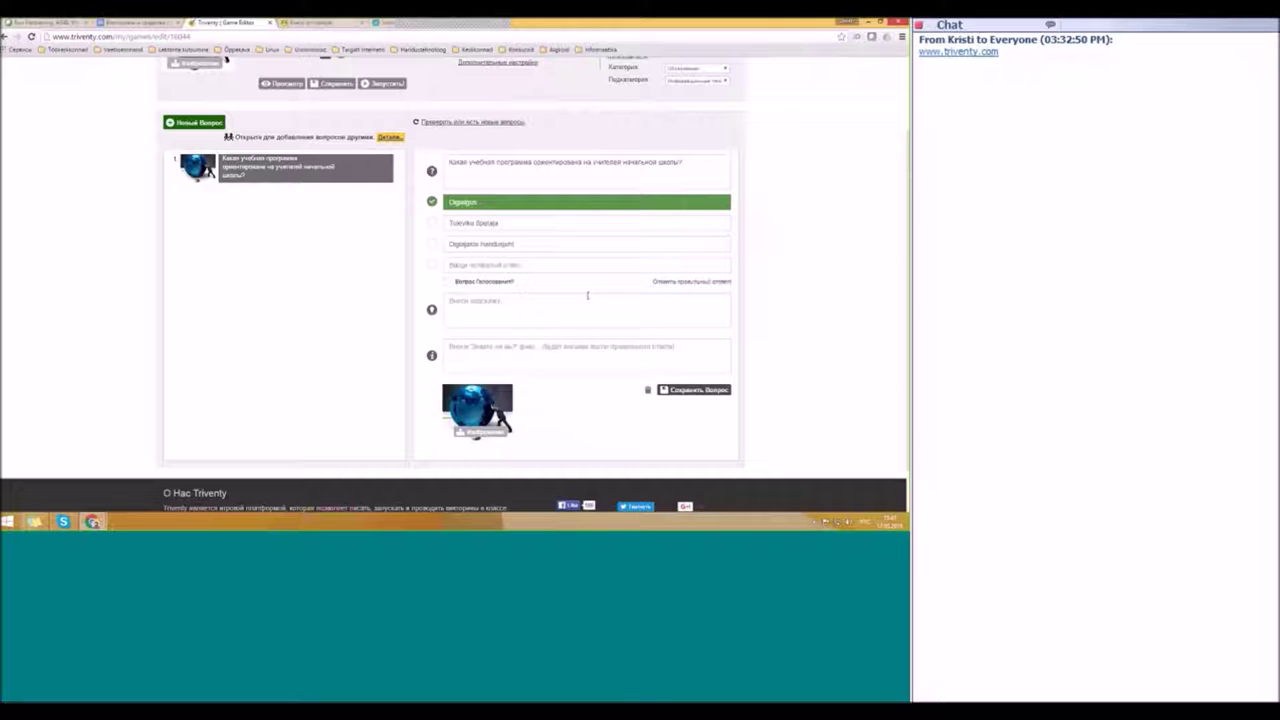
Step: Write the did-you-know fact that the курс Оригинал consists of 3 modules
click(497, 311)
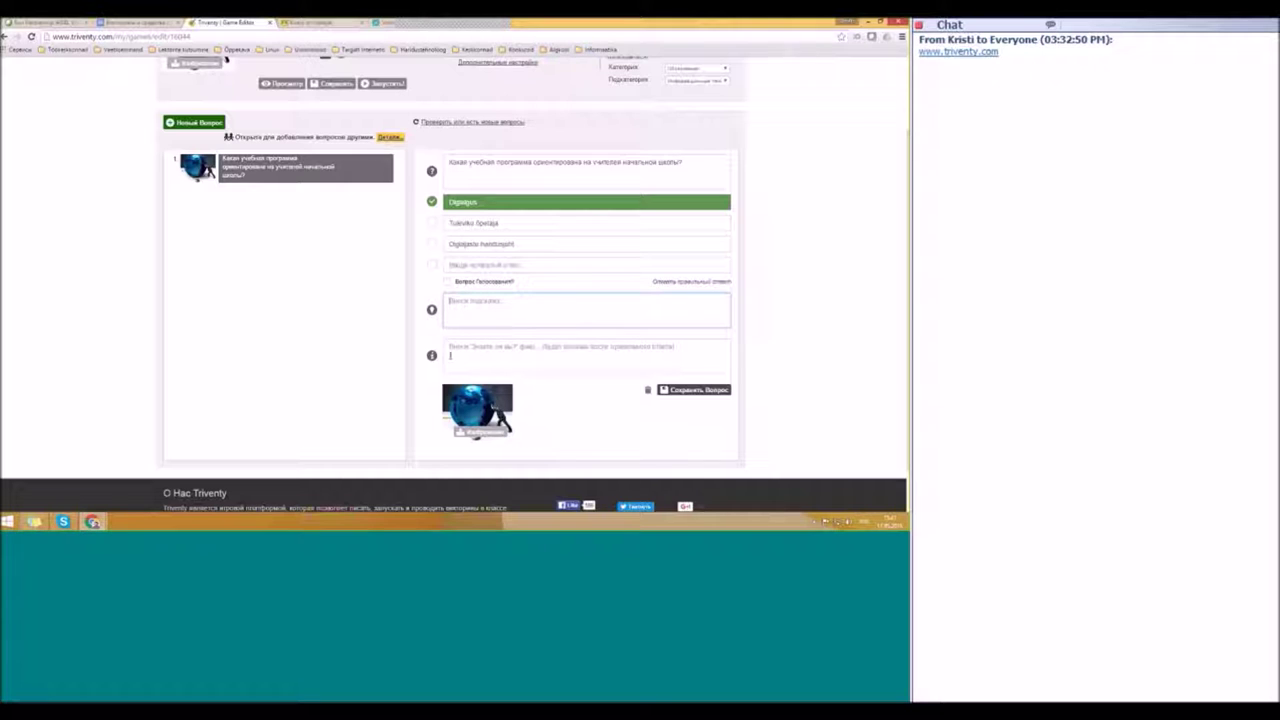
click(585, 352)
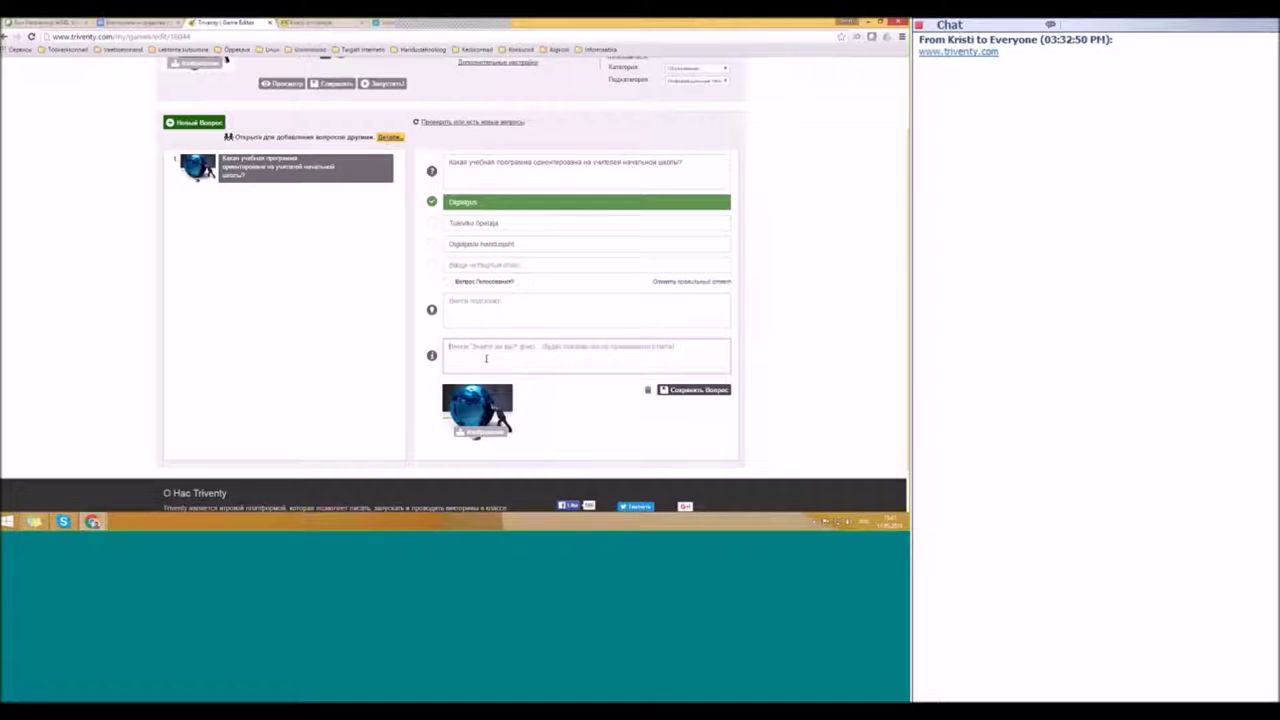
text(что)
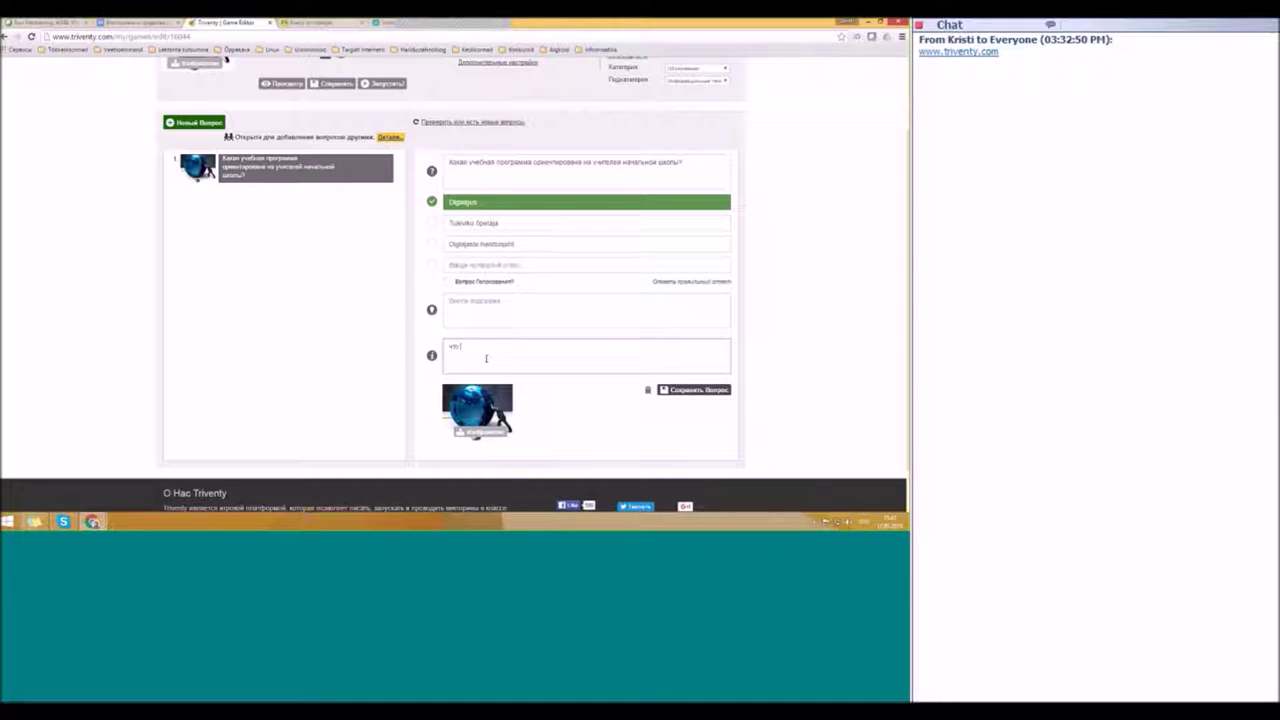
text( модуль)
double_click(463, 202)
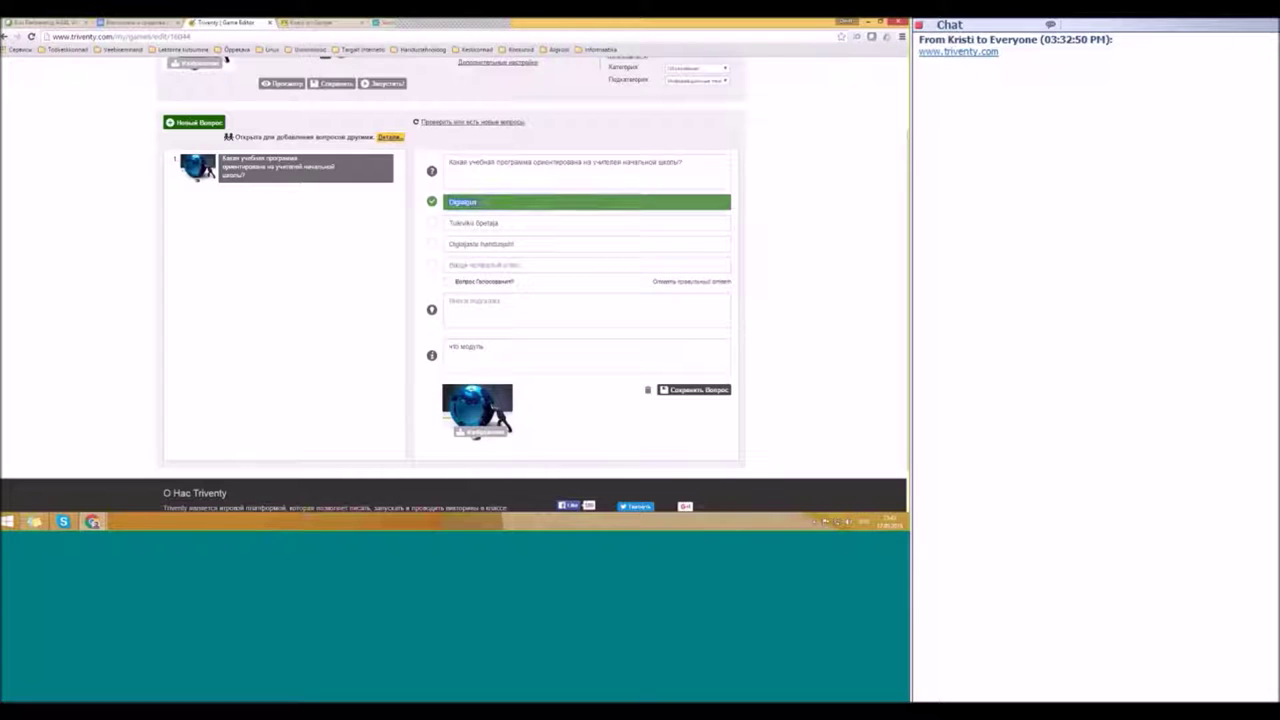
key(ctrl+c)
click(506, 346)
key(ctrl+v)
text(c)
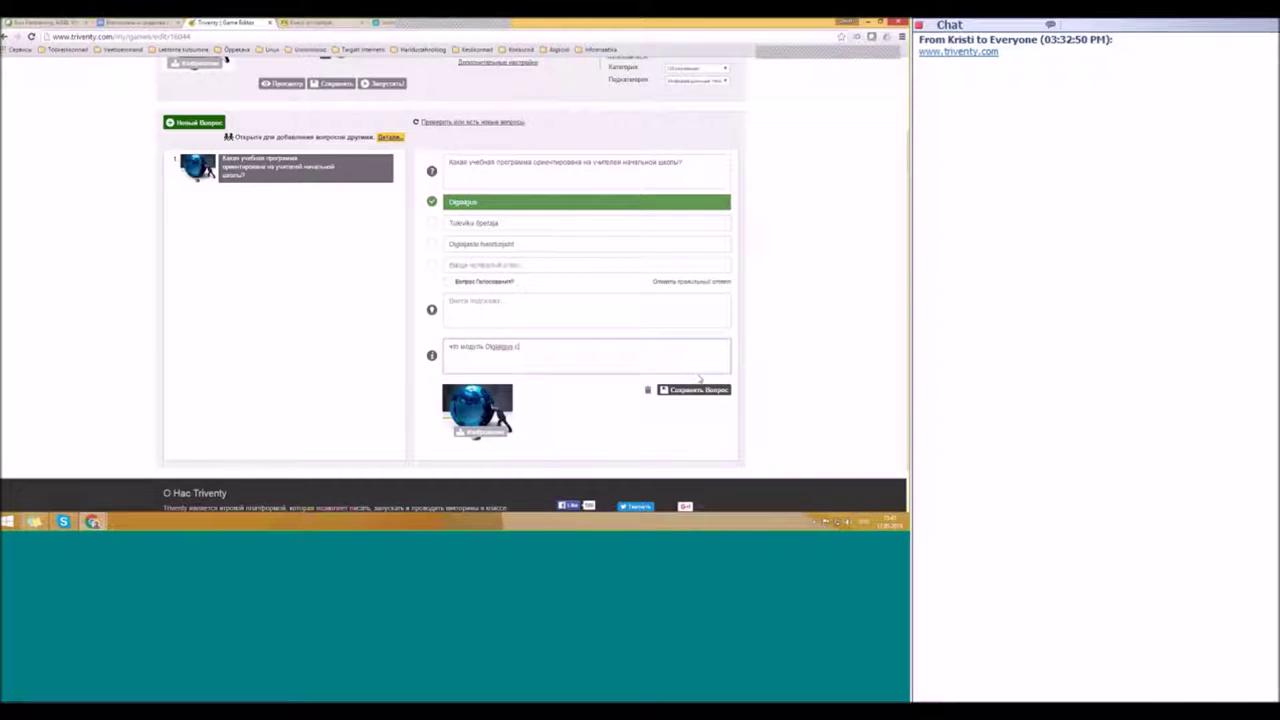
text(остоит)
text( из)
text( б)
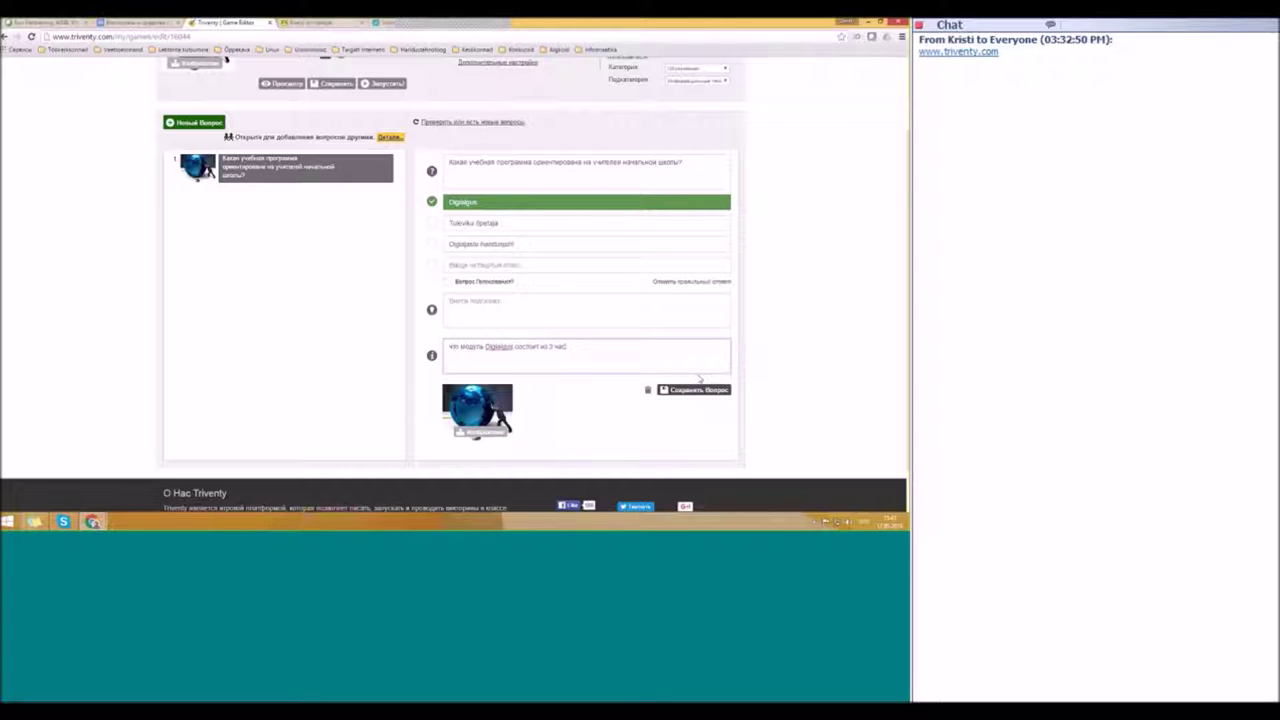
key(BackSpace)
key(BackSpace)
key(BackSpace)
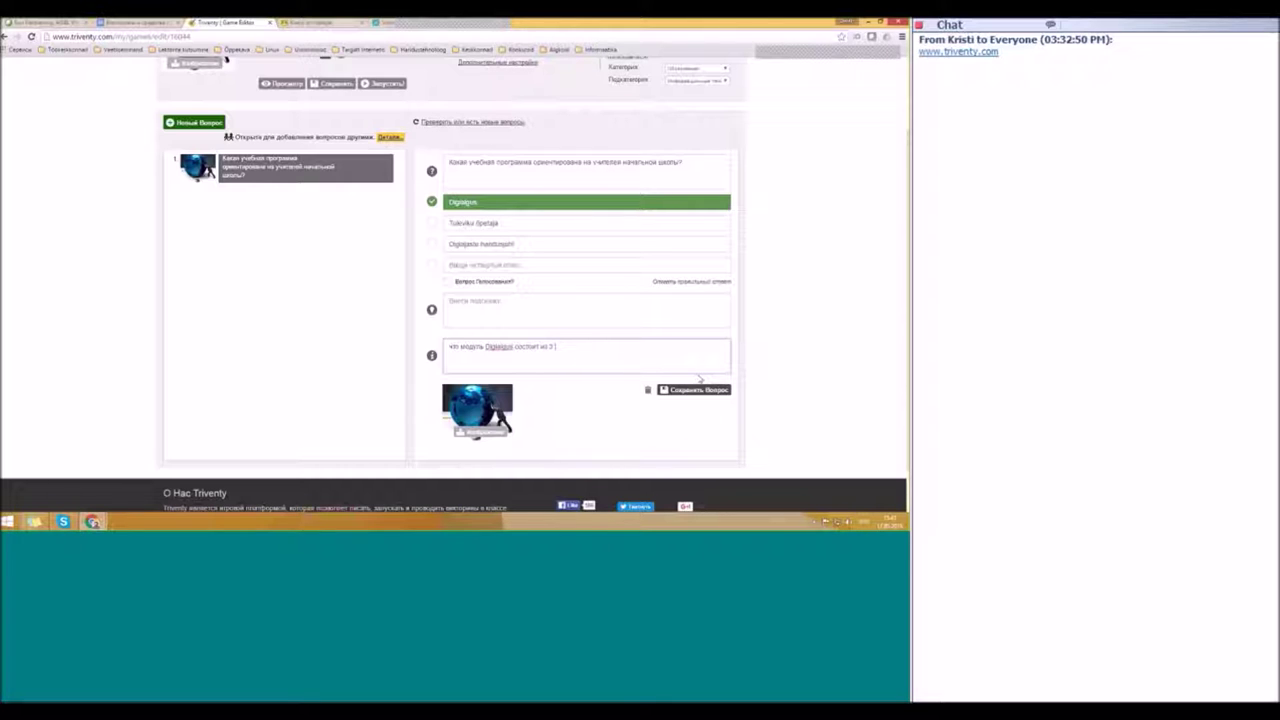
text(модулей!)
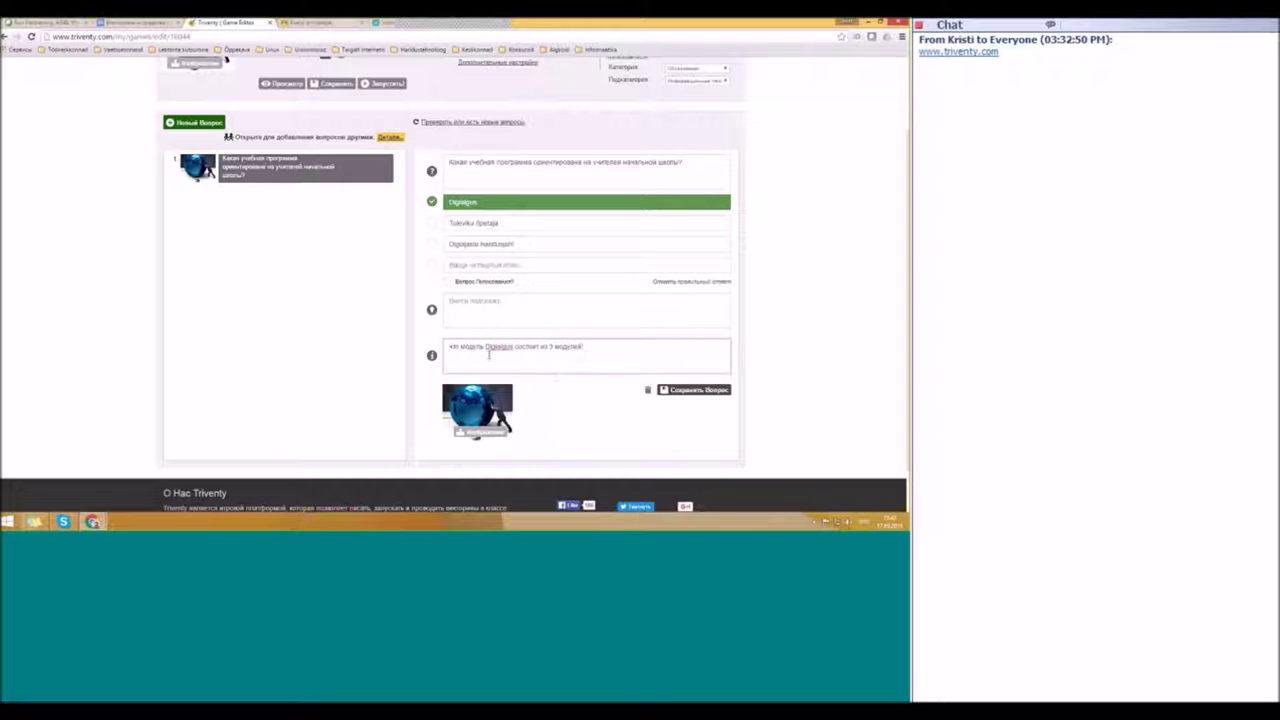
double_click(476, 348)
text(курс)
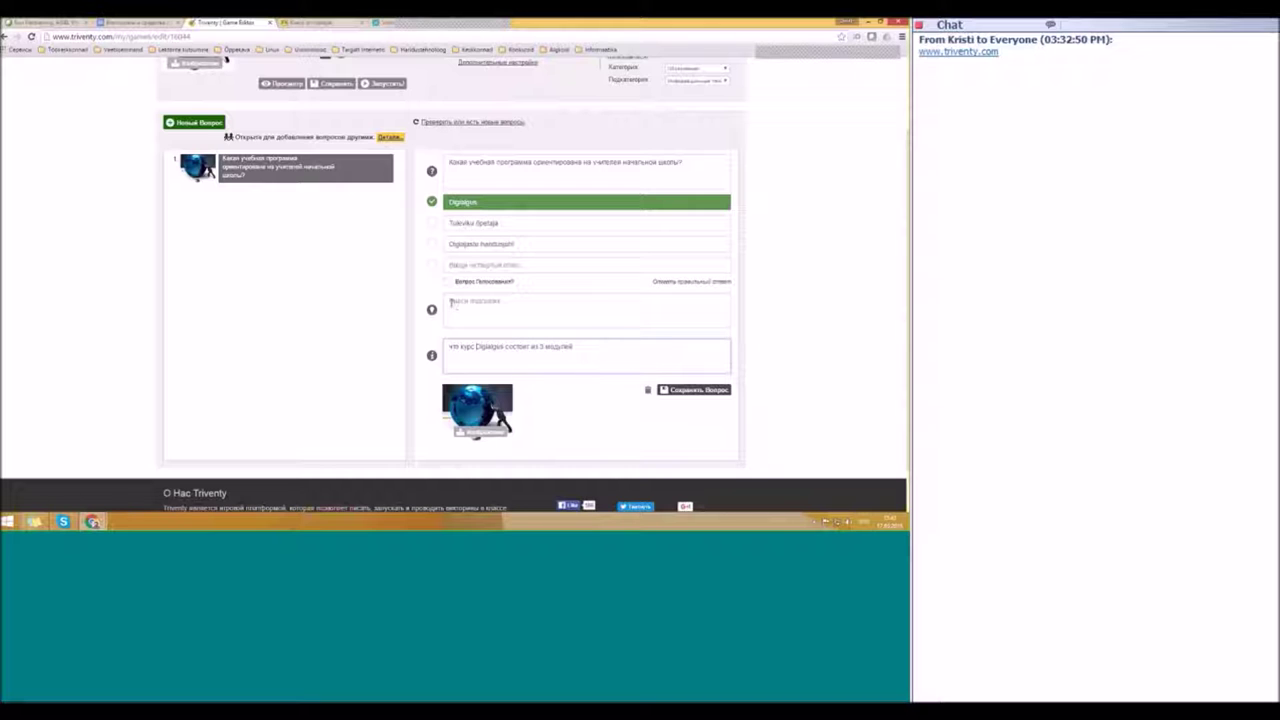
Step: Add the hint 'digi' and save the first question
click(456, 308)
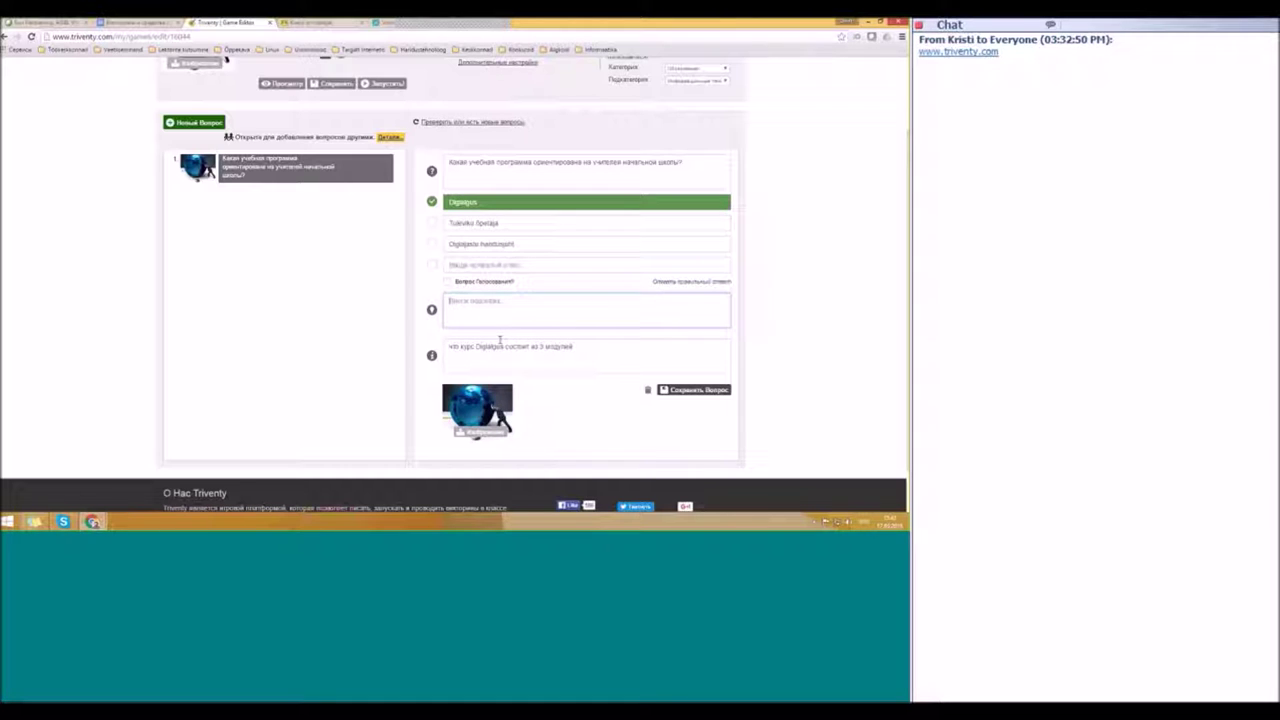
text(digi)
click(689, 391)
click(663, 396)
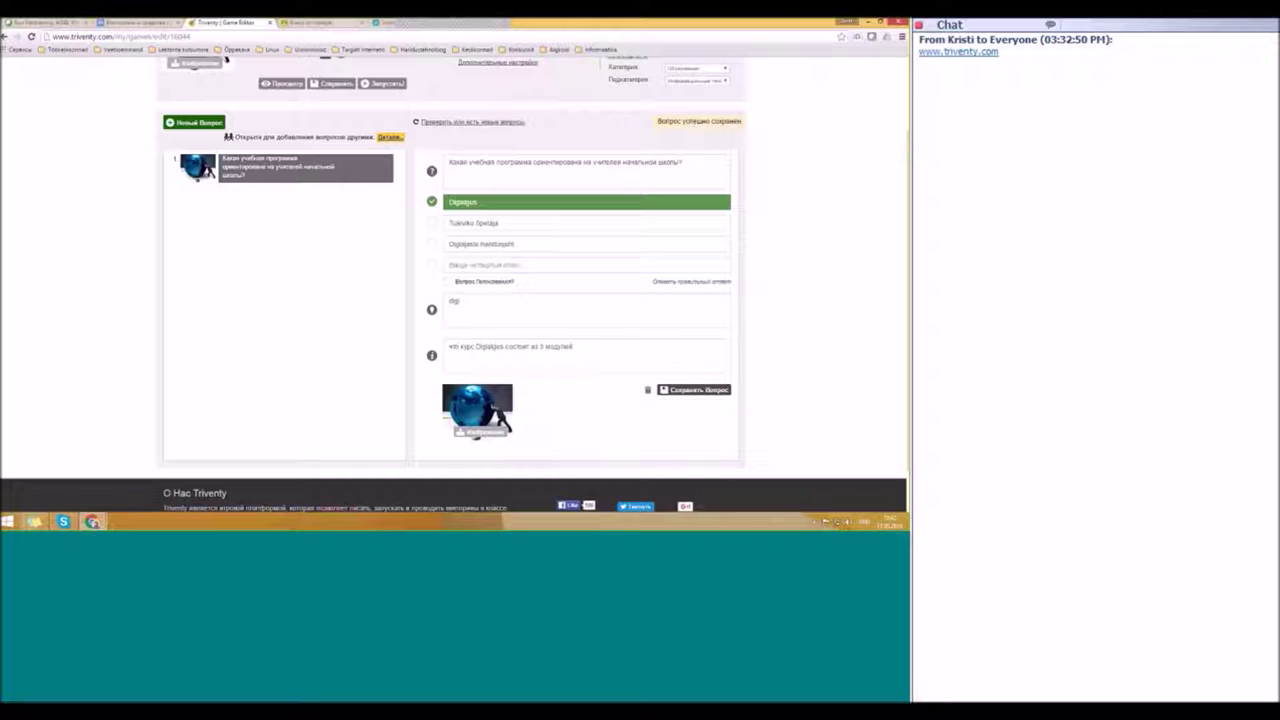
Step: Add a second question 'Кто на фотографии?' and start choosing its picture
click(191, 123)
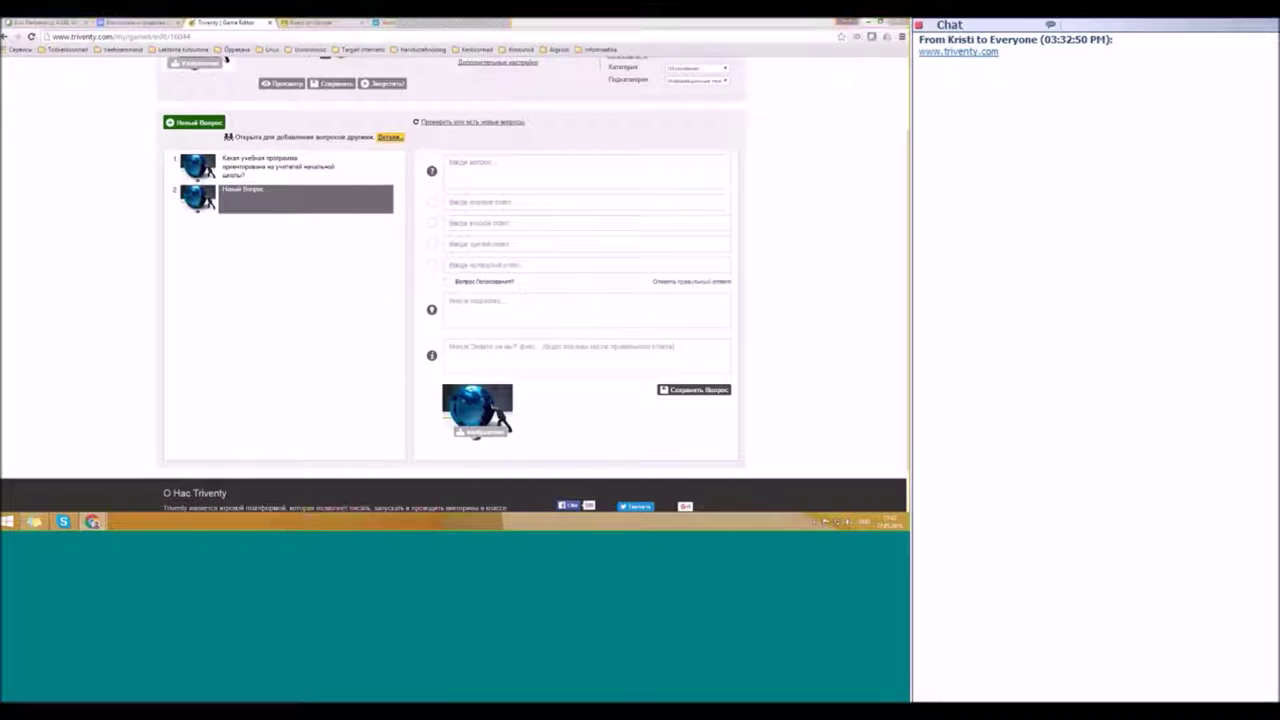
text(Кто на фотографии?)
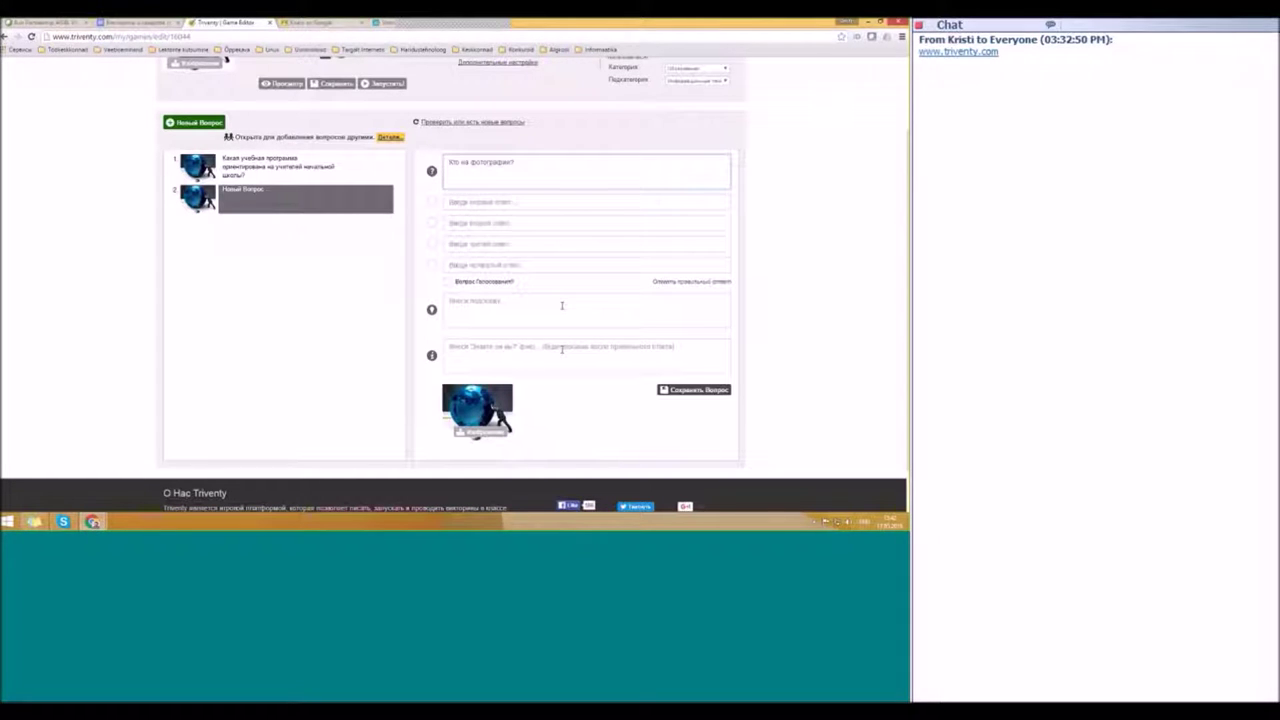
click(514, 438)
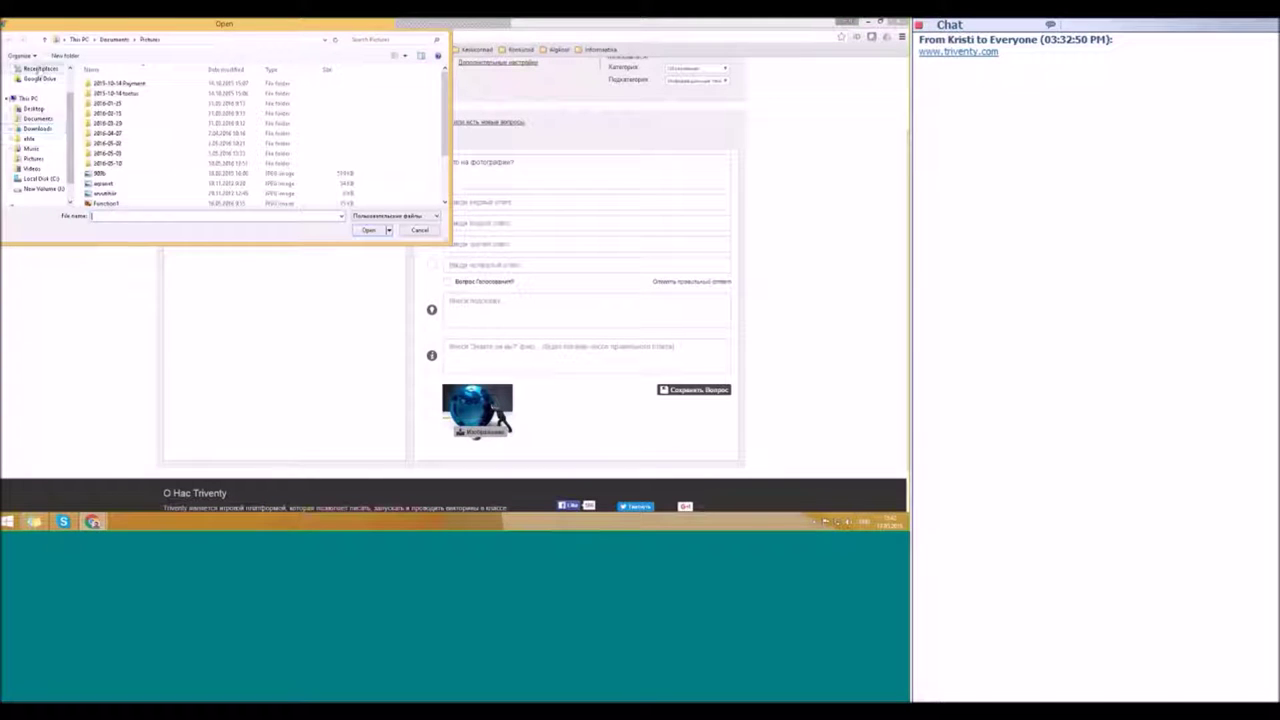
Step: Attach a cropped photo from the Desktop as the question's picture
scroll(40, 130, up, 1)
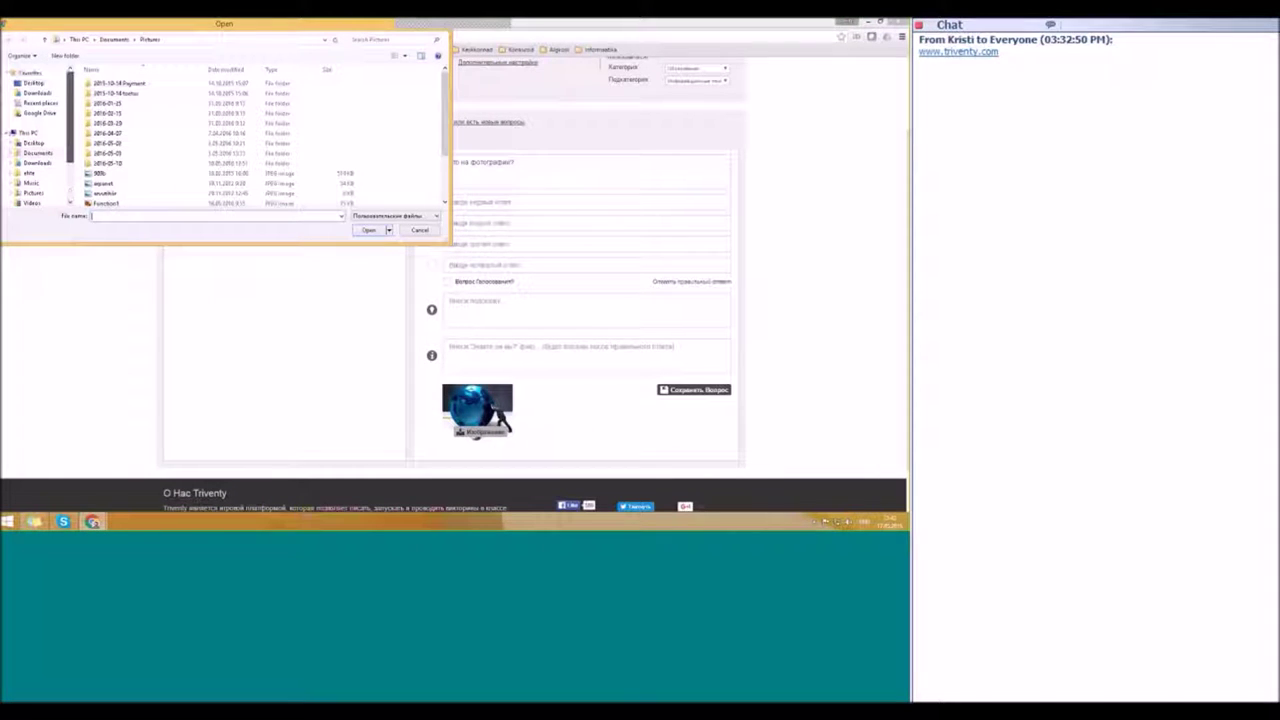
click(33, 82)
double_click(107, 95)
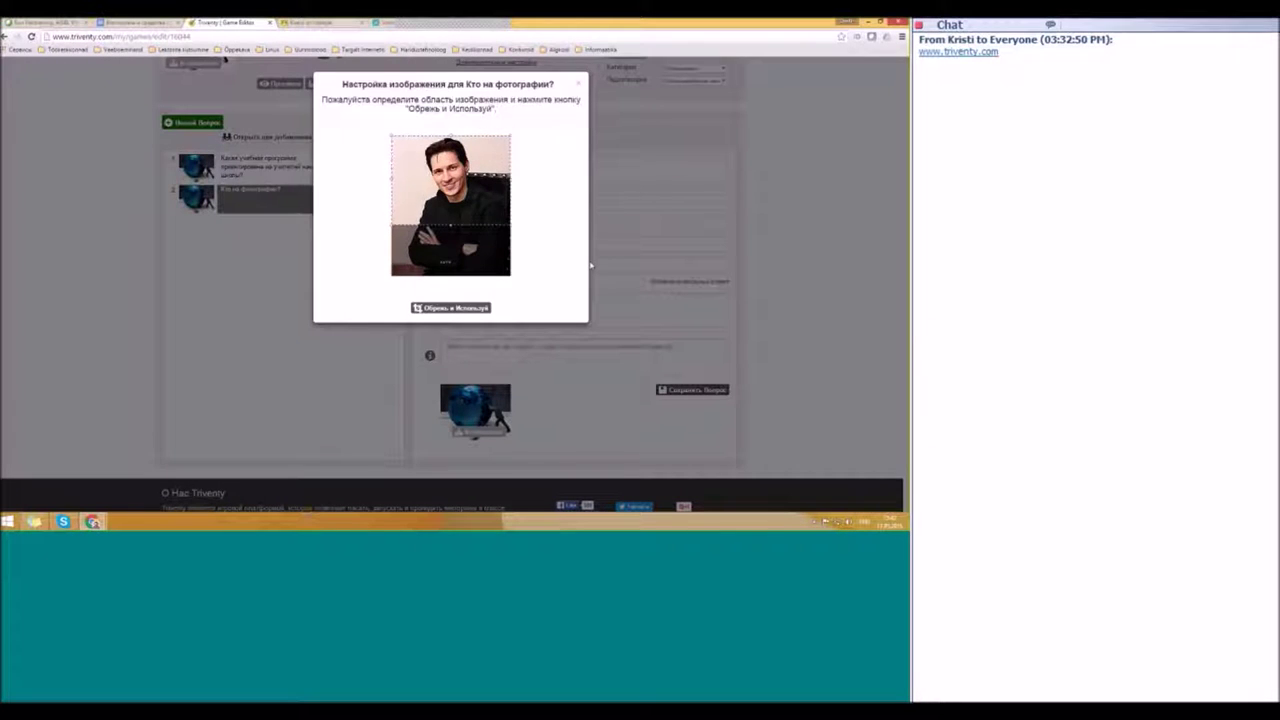
click(450, 307)
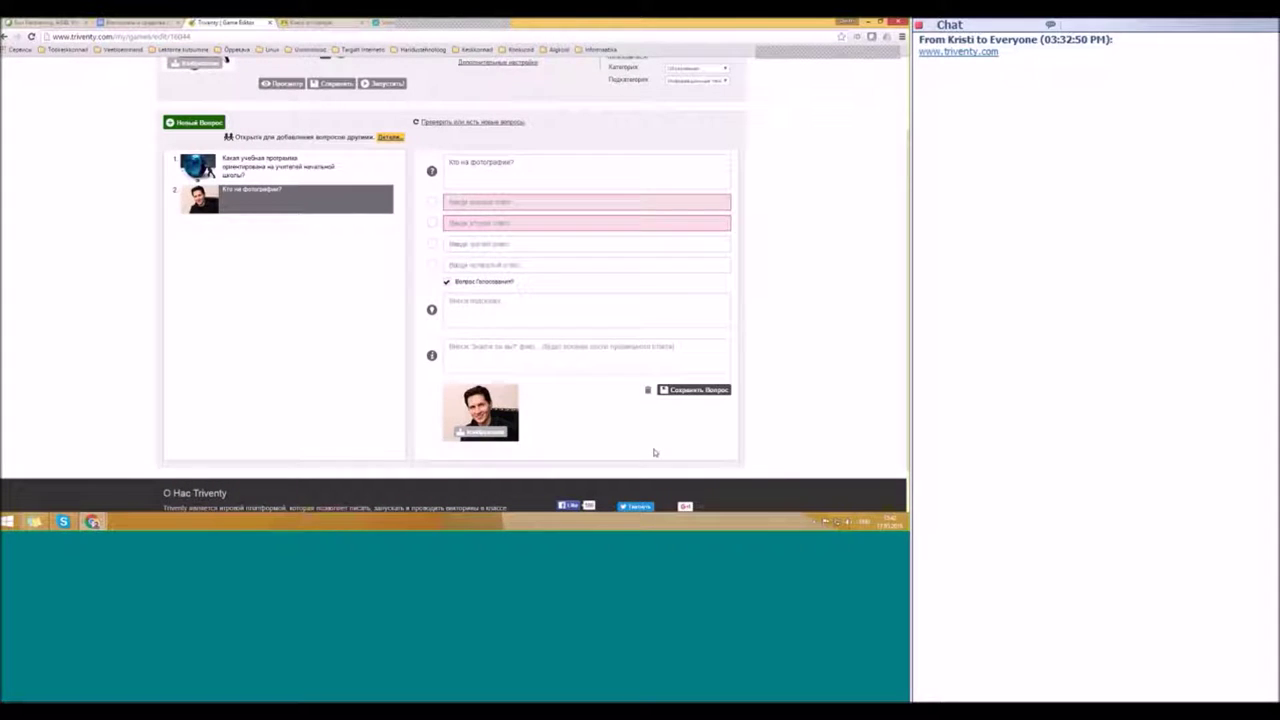
Step: Enter answers Дуров, Пав and Гейц, mark Дуров correct, and add a third question
click(612, 203)
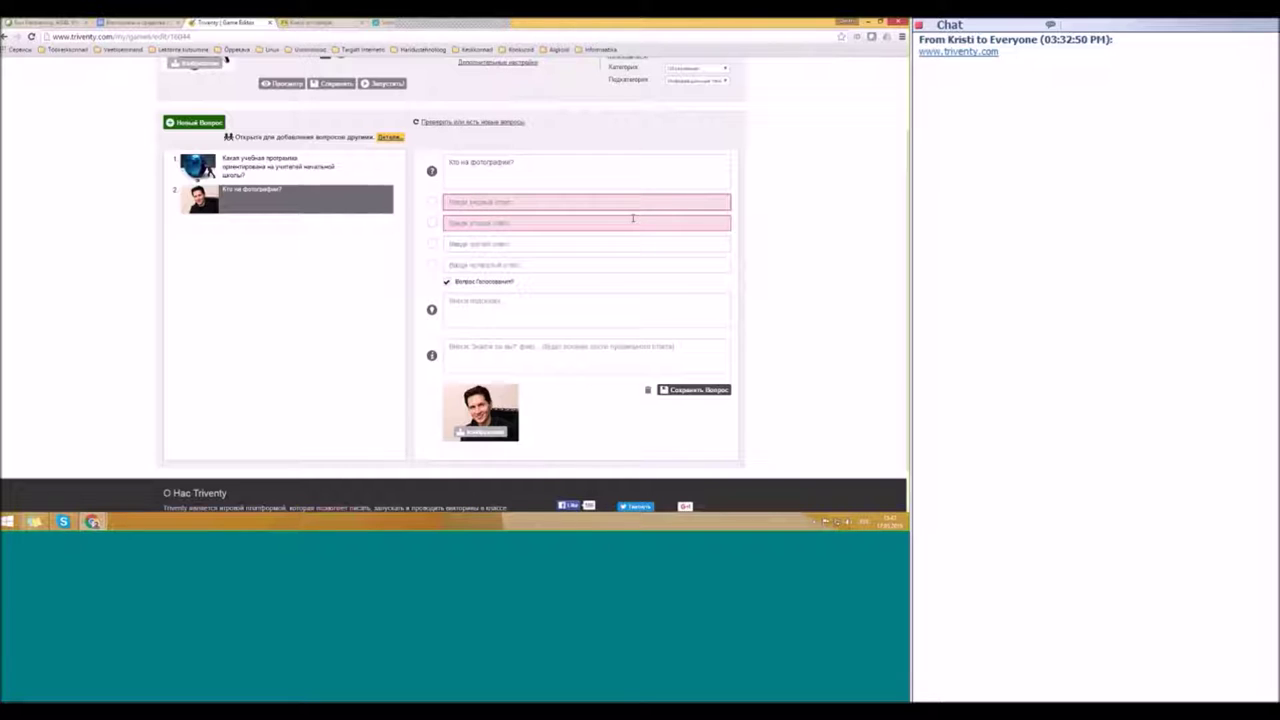
text(Дуров)
click(567, 225)
text(Павел)
click(500, 247)
text(Гей)
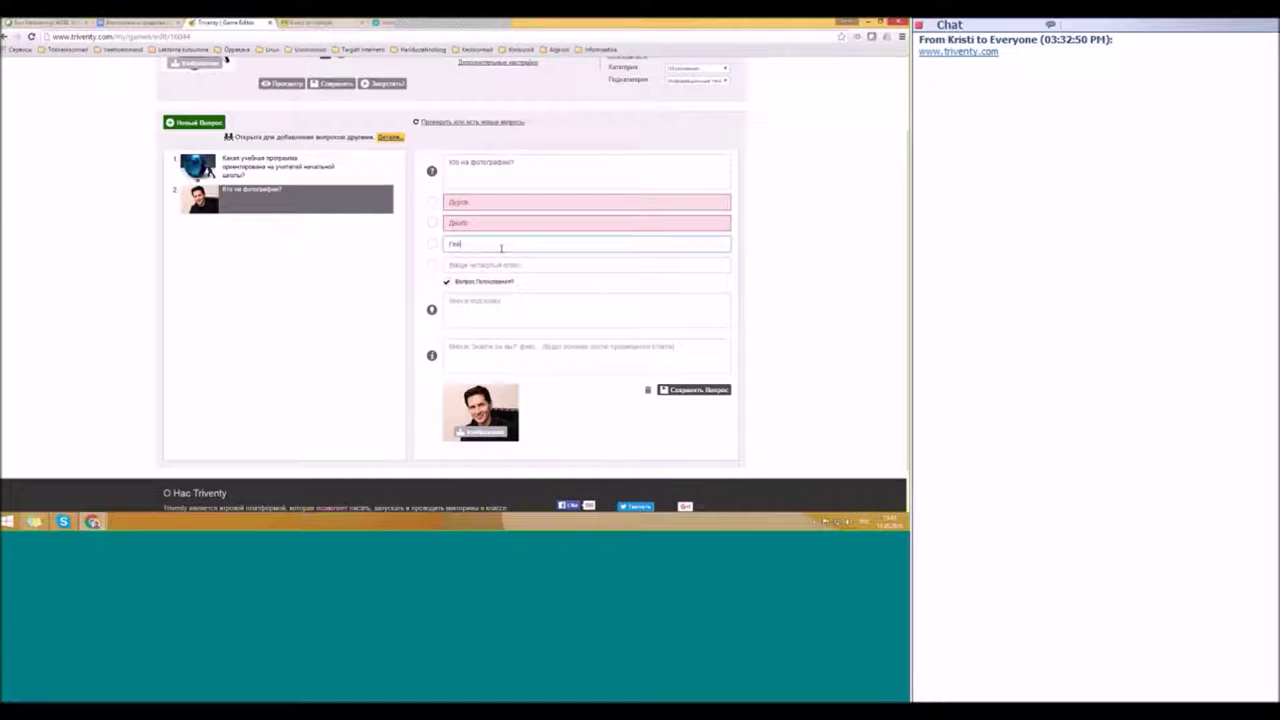
text(ц)
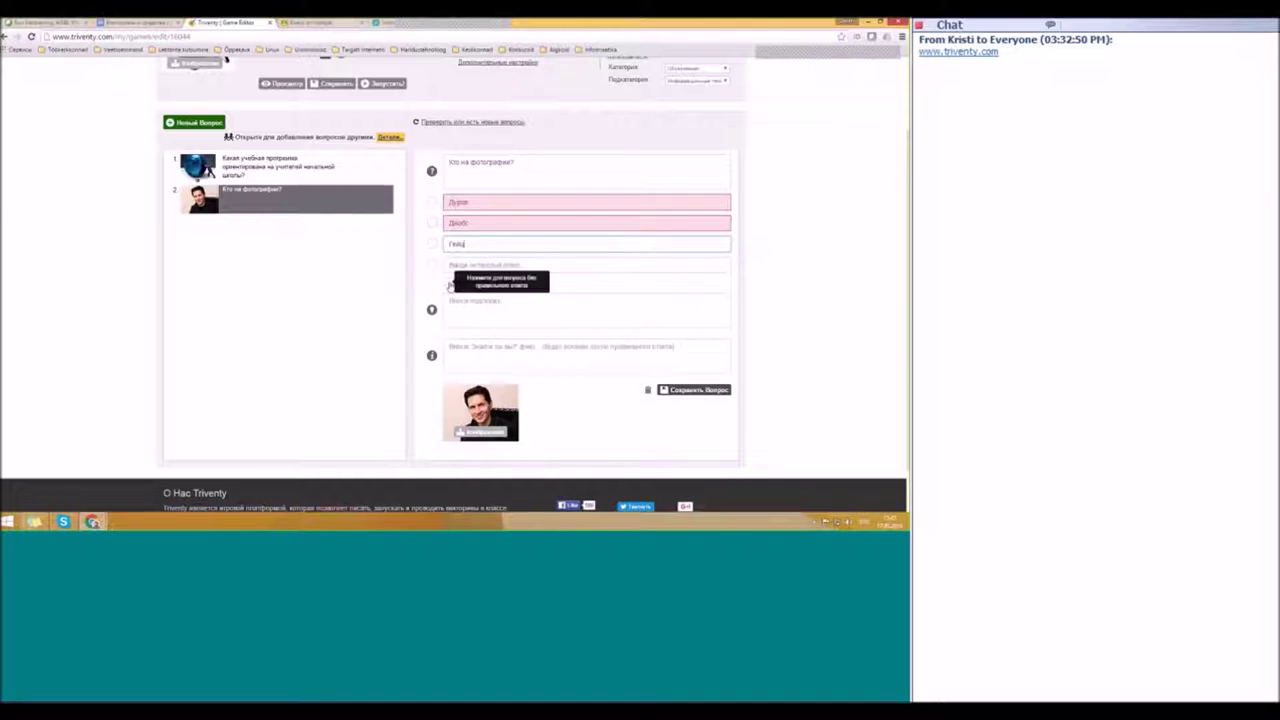
click(431, 202)
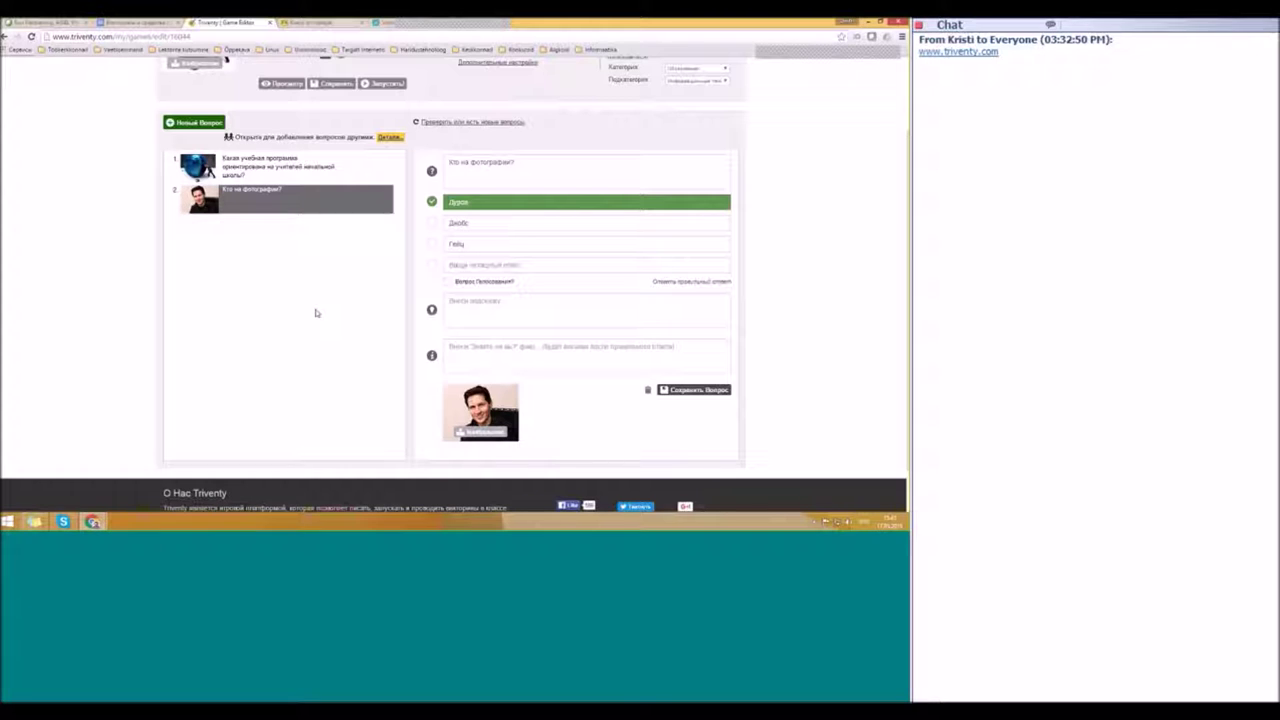
click(194, 122)
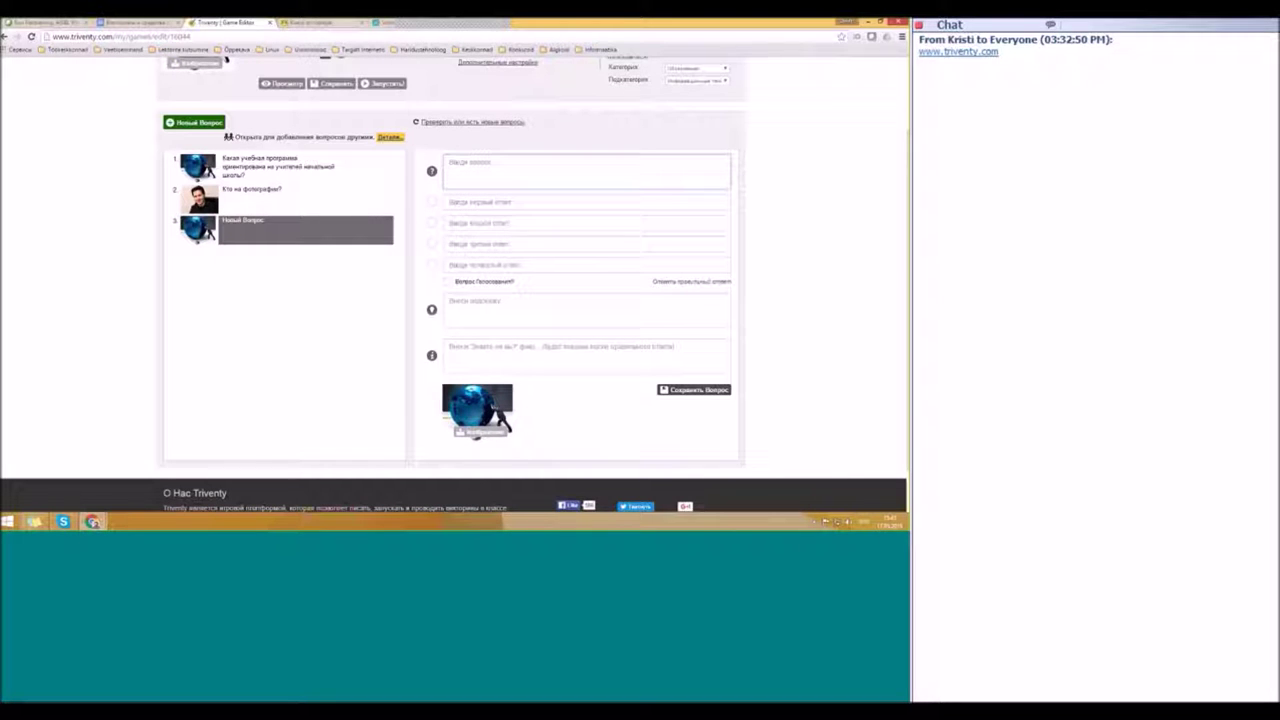
Step: Type the question 'Оцени себя!' with draft answers 2, 3 and 4
click(905, 274)
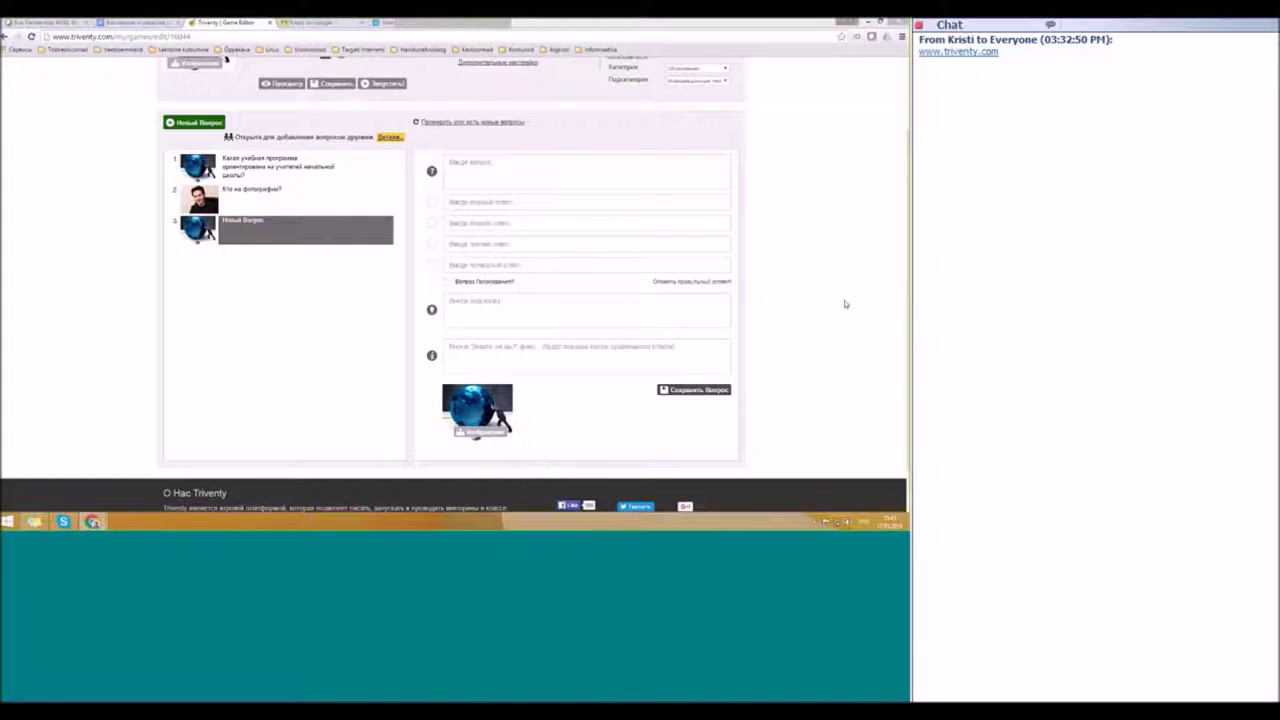
key(alt+Tab)
text(Оцени себя!)
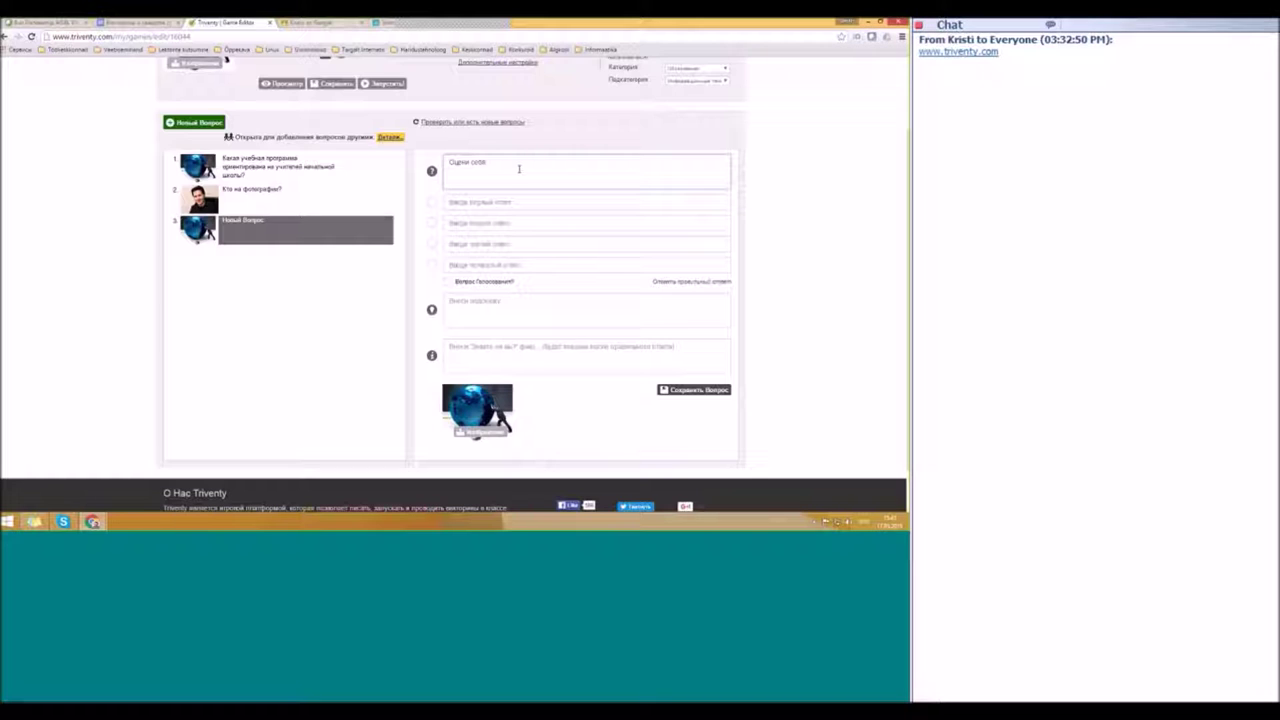
click(527, 202)
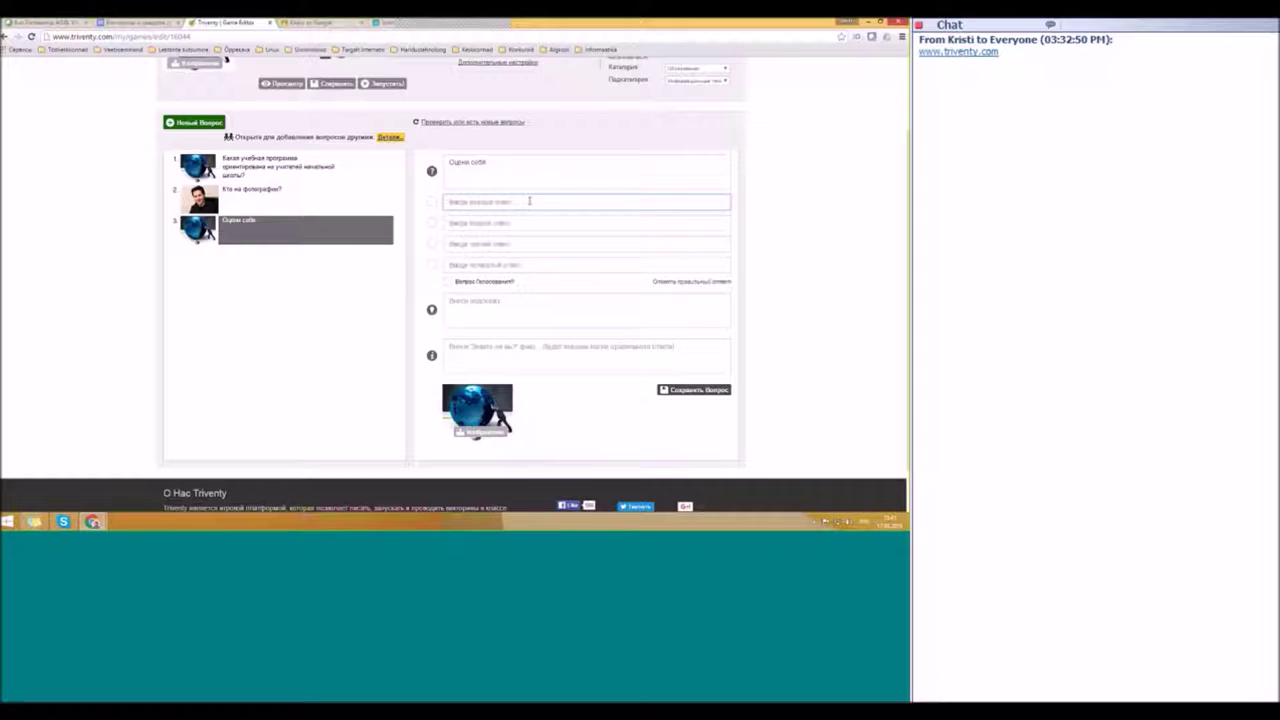
text(2)
key(Tab)
text(3)
key(Tab)
text(4)
key(Tab)
text(5)
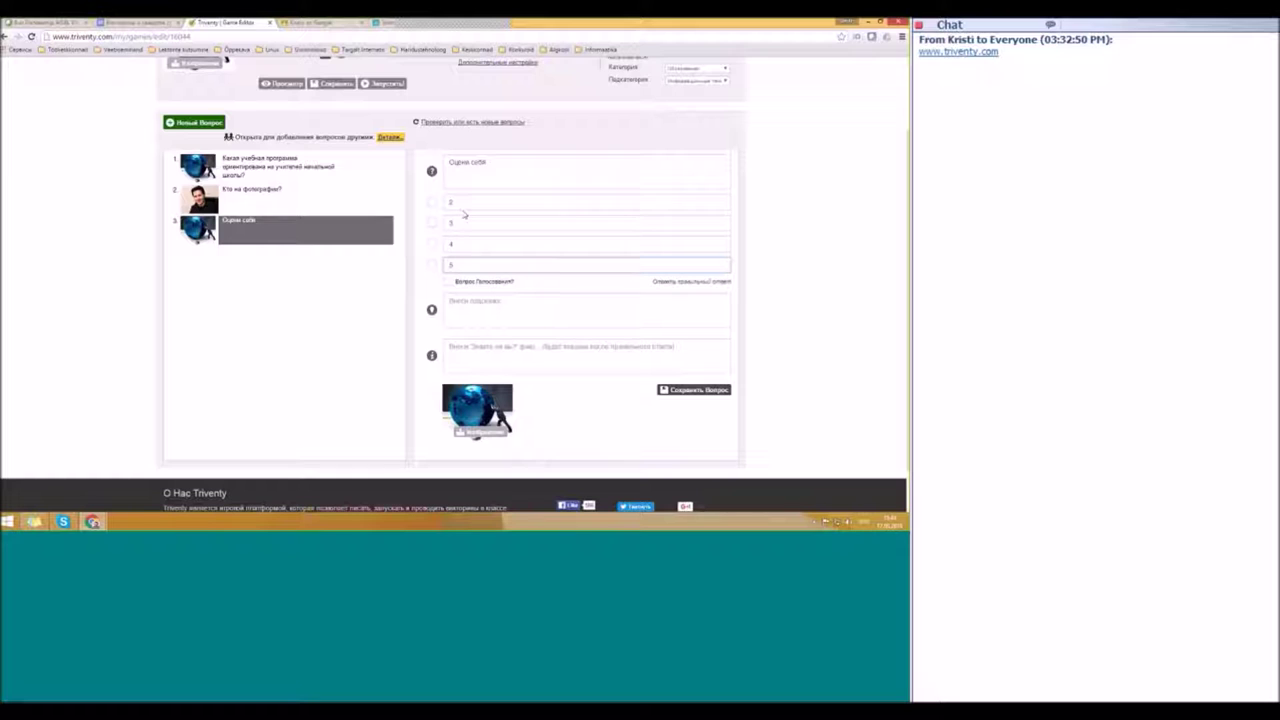
key(BackSpace)
Step: Change the answers to 3, 4 and 5 and make the question a poll
double_click(459, 203)
text(3)
key(Tab)
text(4)
key(Tab)
text(5)
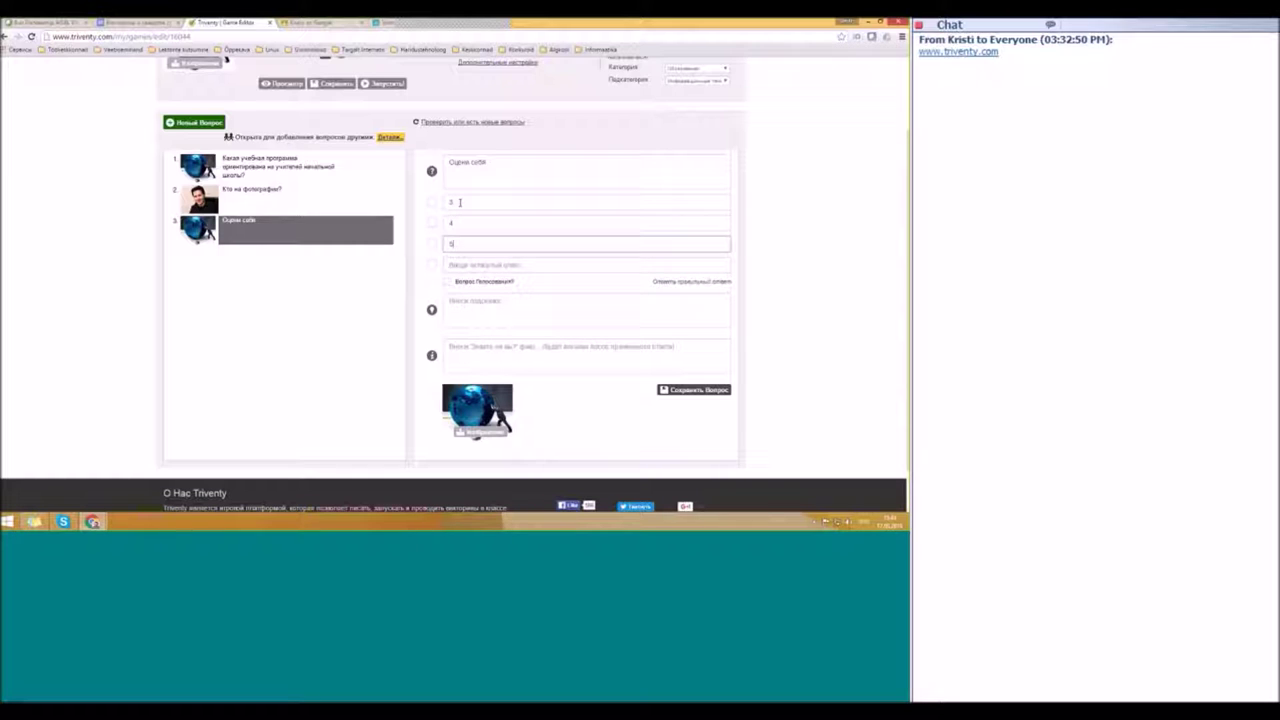
click(447, 282)
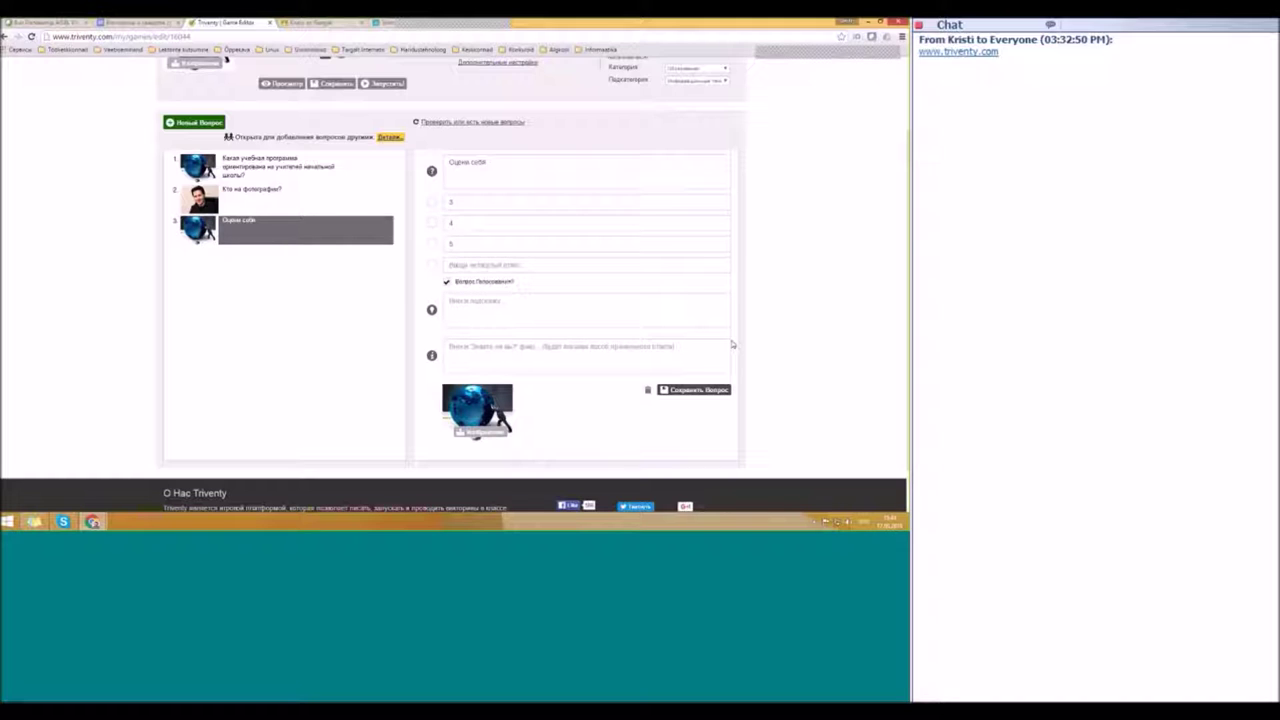
Step: Return to the top of the 'Проба' quiz editor and save it with Сохранить
scroll(268, 377, up, 2)
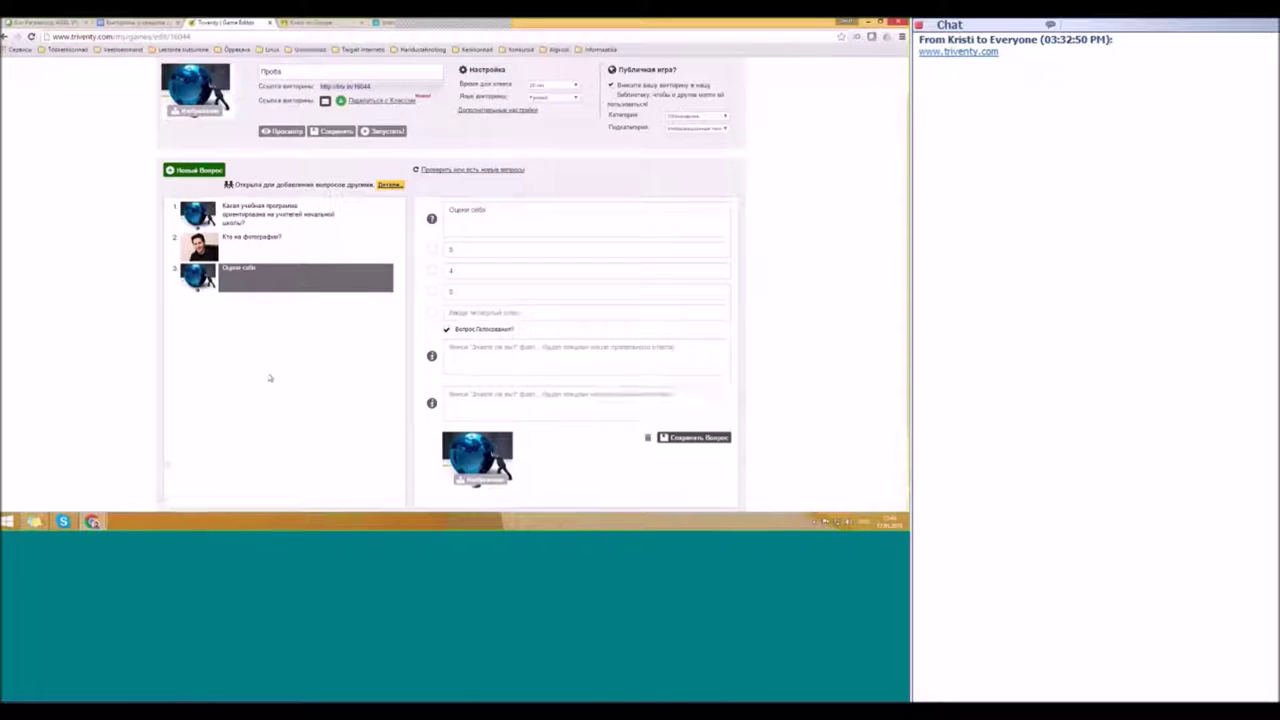
scroll(294, 329, down, 3)
scroll(295, 328, up, 2)
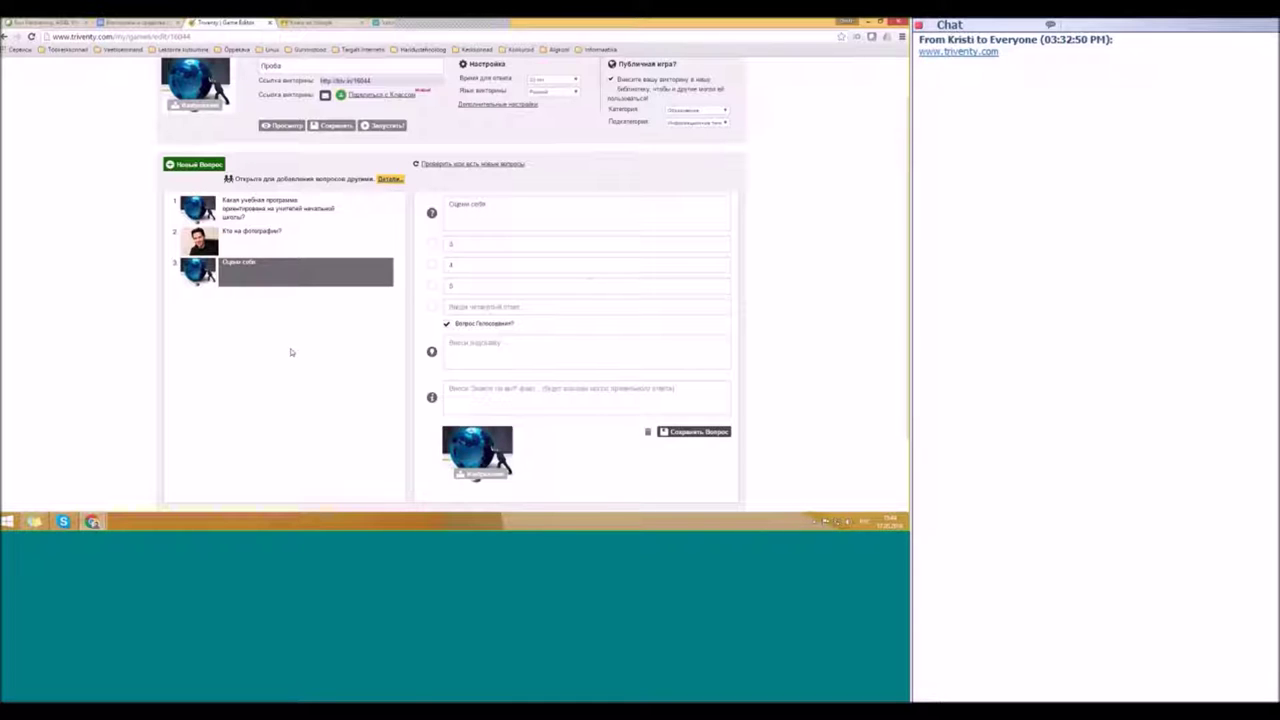
scroll(267, 317, up, 1)
scroll(267, 317, up, 1)
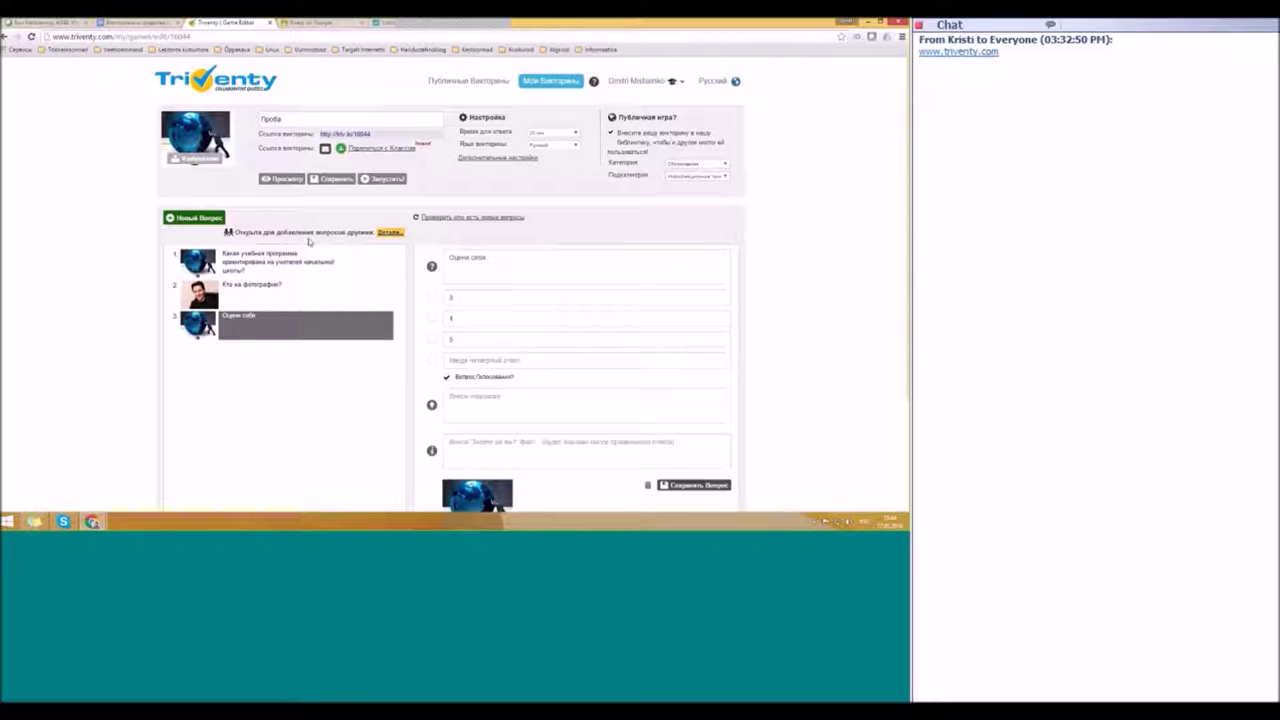
click(328, 179)
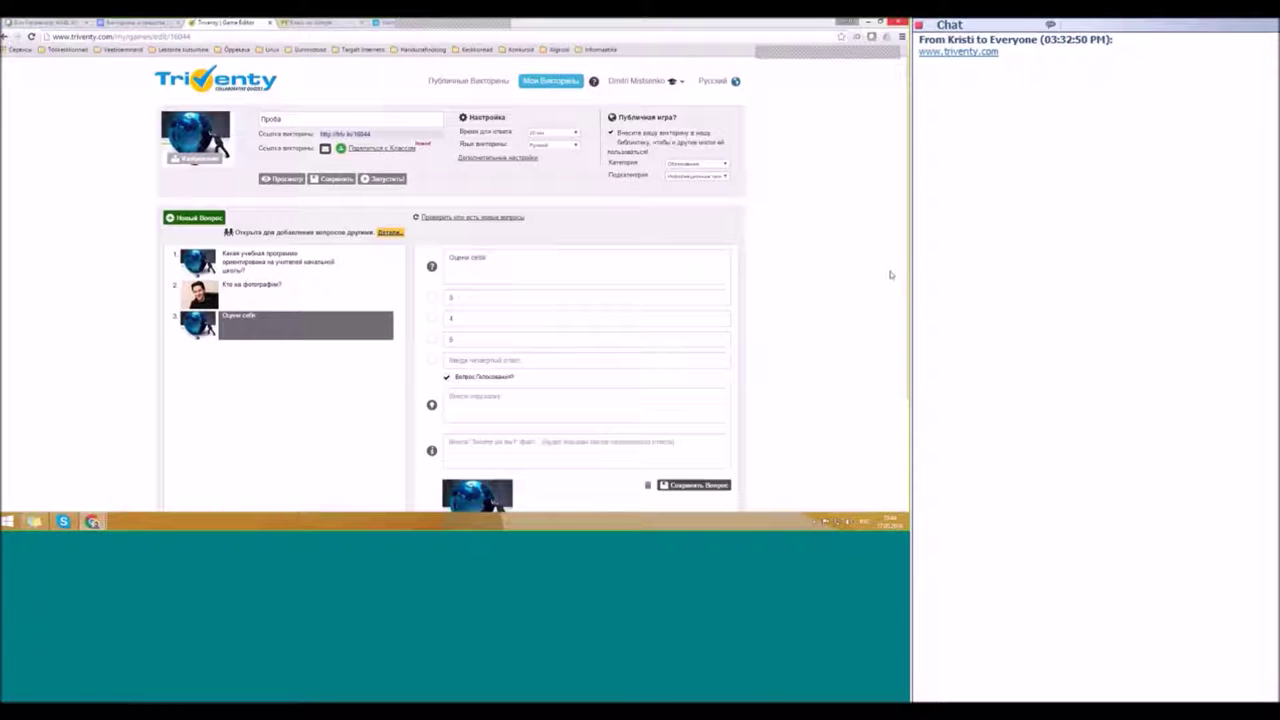
Step: Launch 'Проба' live, mute the host sound, and start once players join with code 16044
click(380, 180)
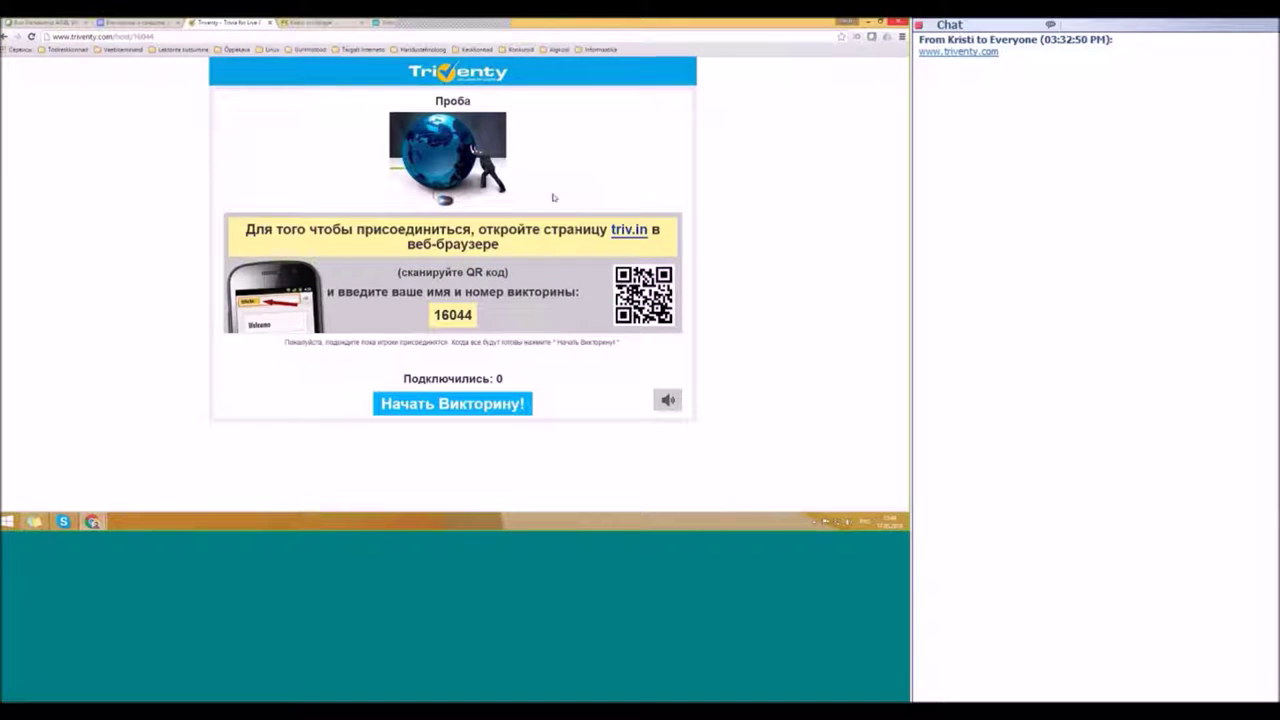
drag(609, 229, 648, 230)
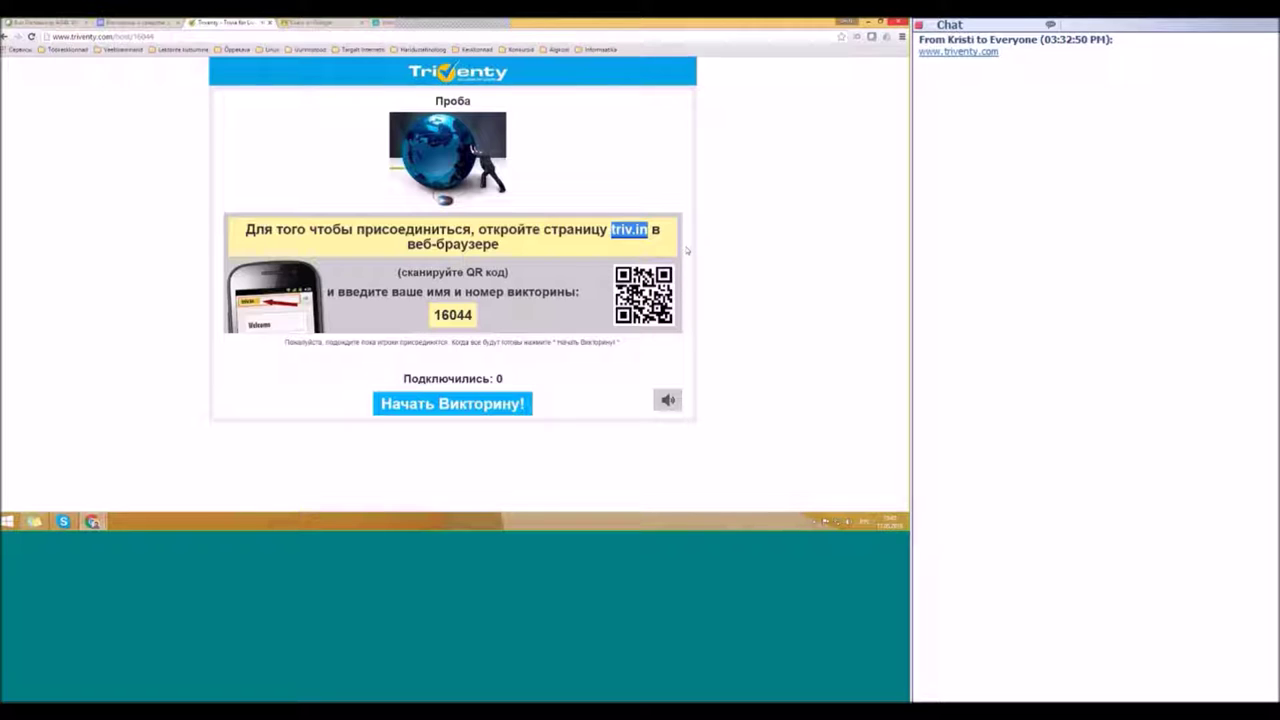
click(668, 400)
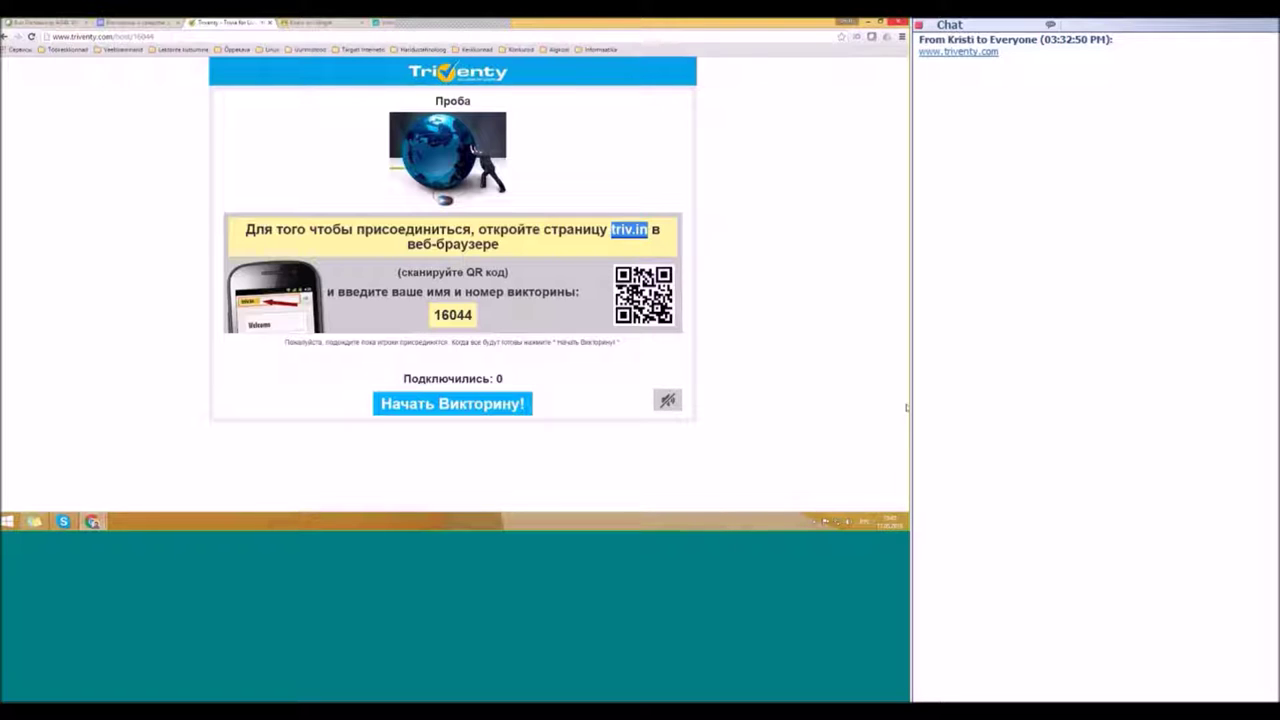
click(877, 263)
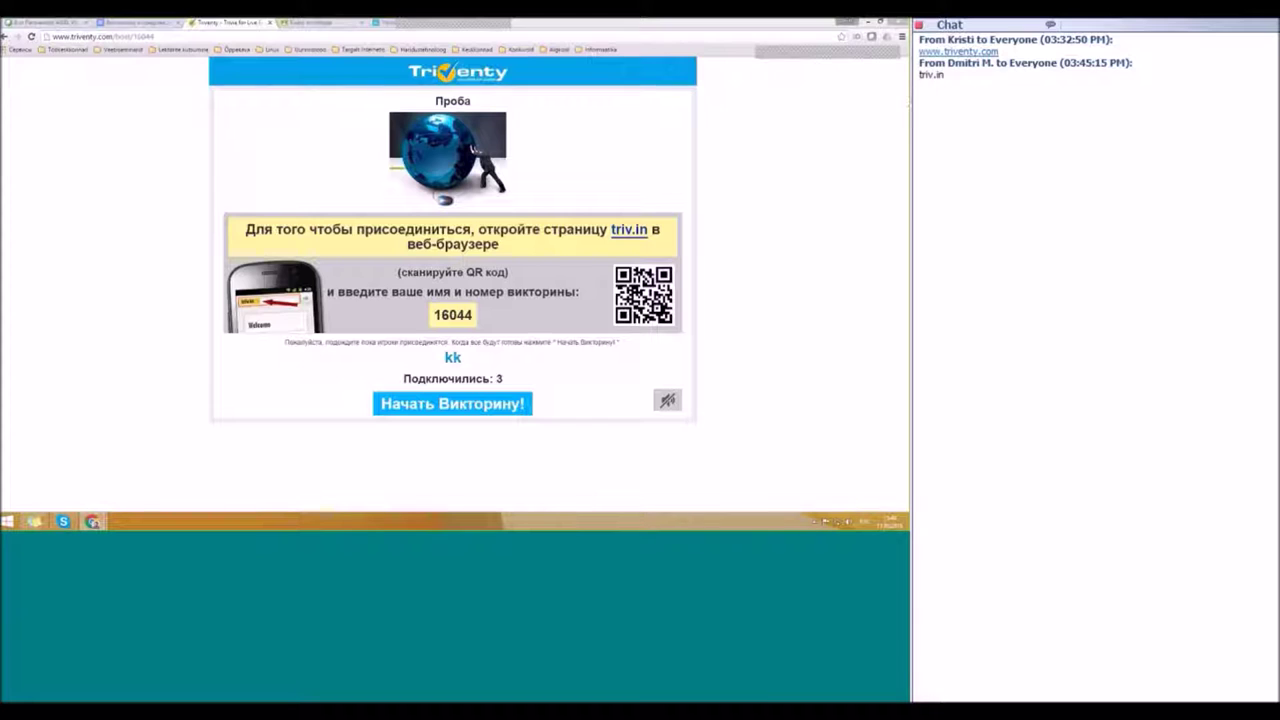
click(437, 410)
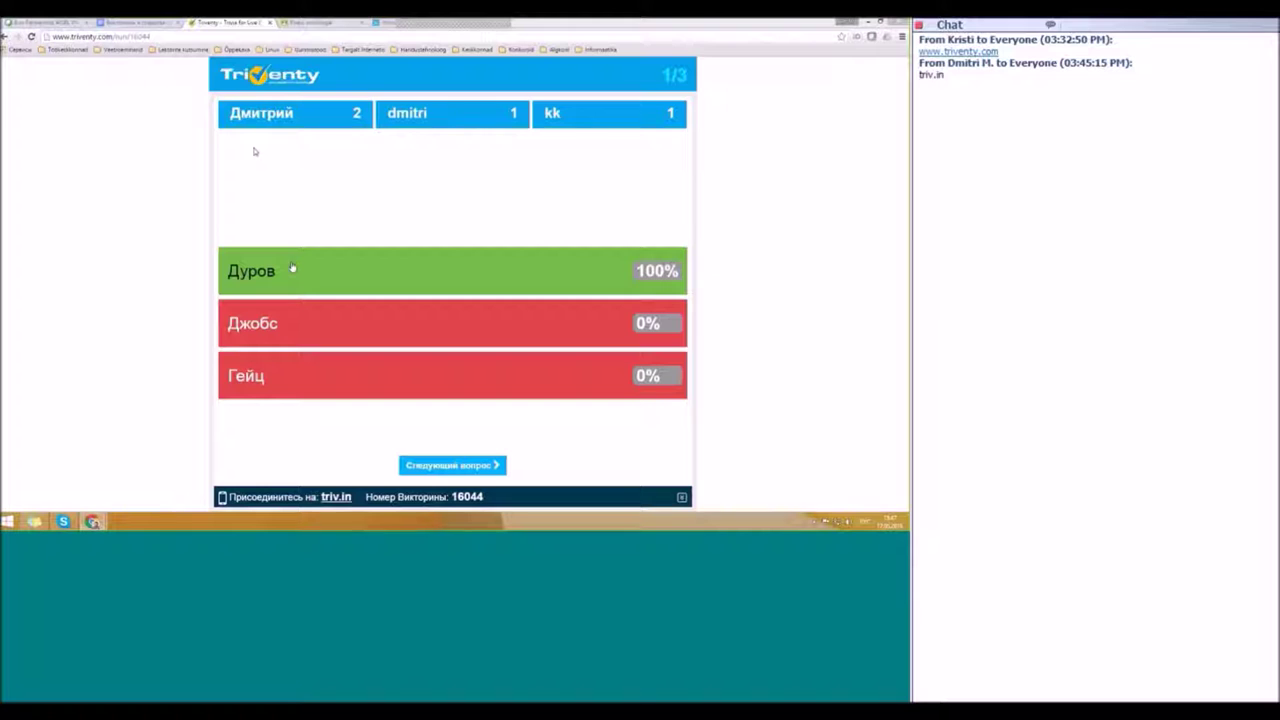
Step: Advance from question 1's results to question 2 of 3 with 'Следующий вопрос'
click(449, 466)
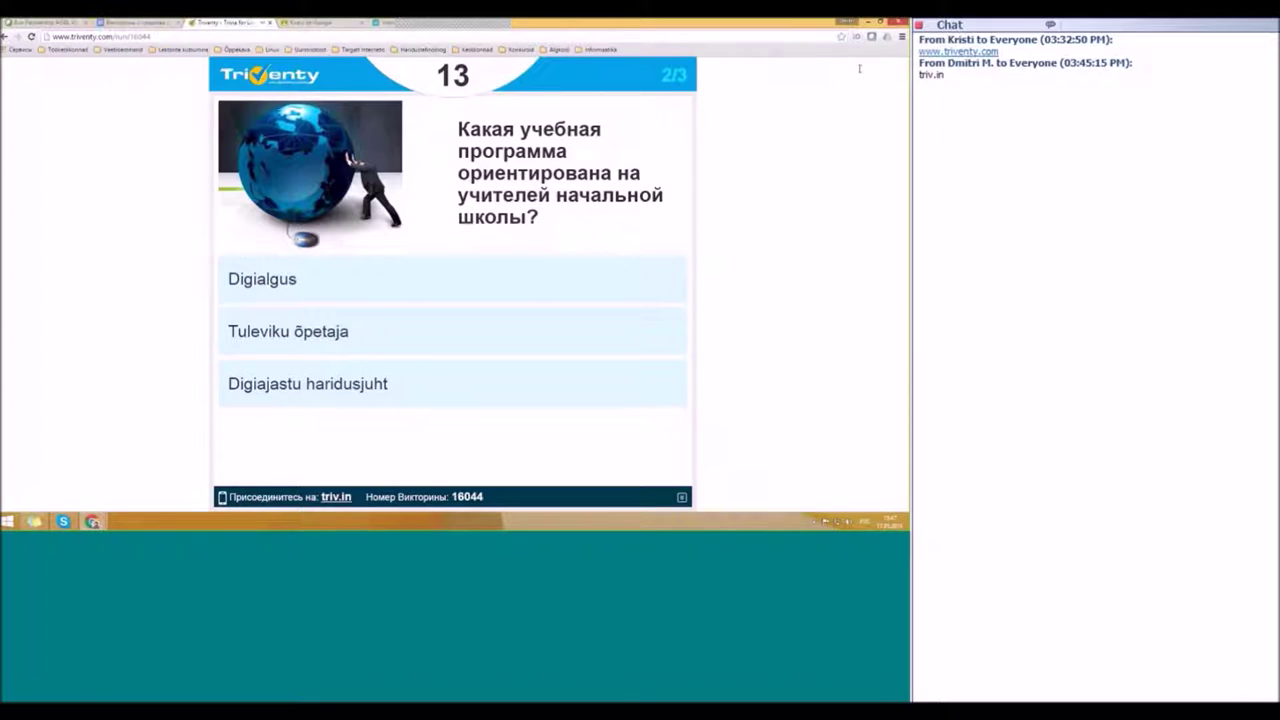
Step: Use the 'Народ' lifeline in the player tab, then advance the host to question 3
key(ctrl+Tab)
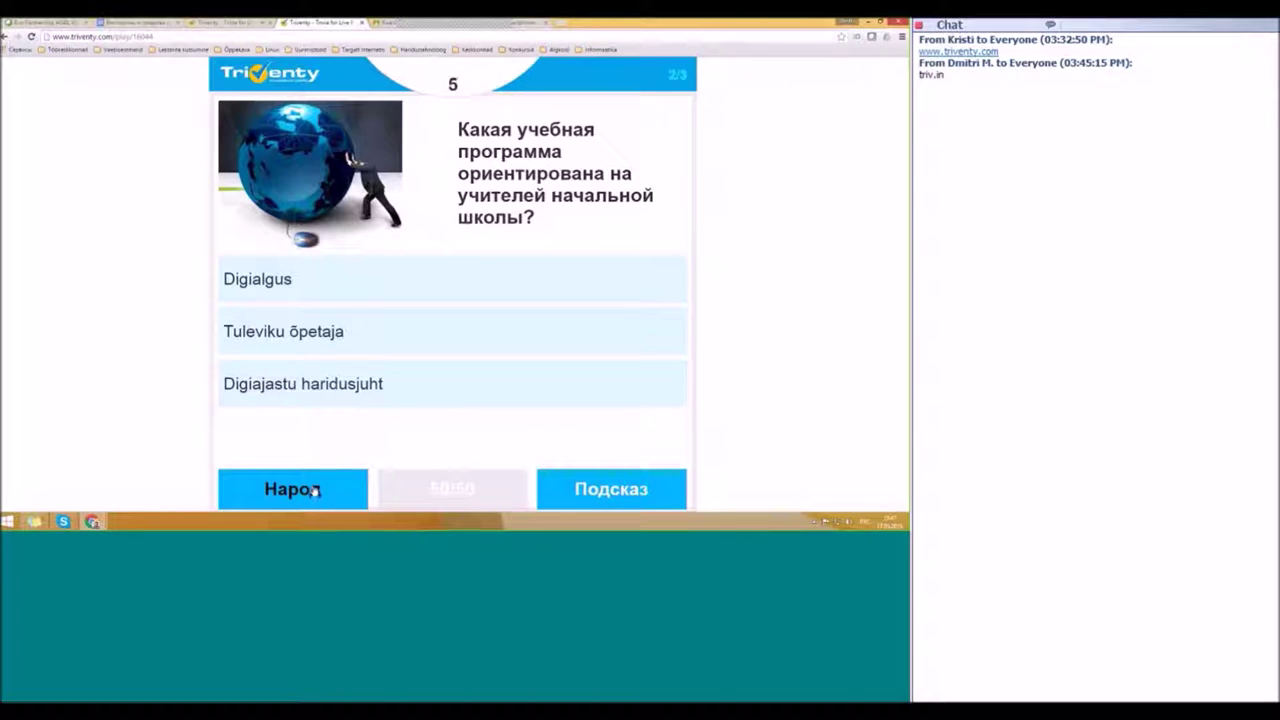
click(314, 491)
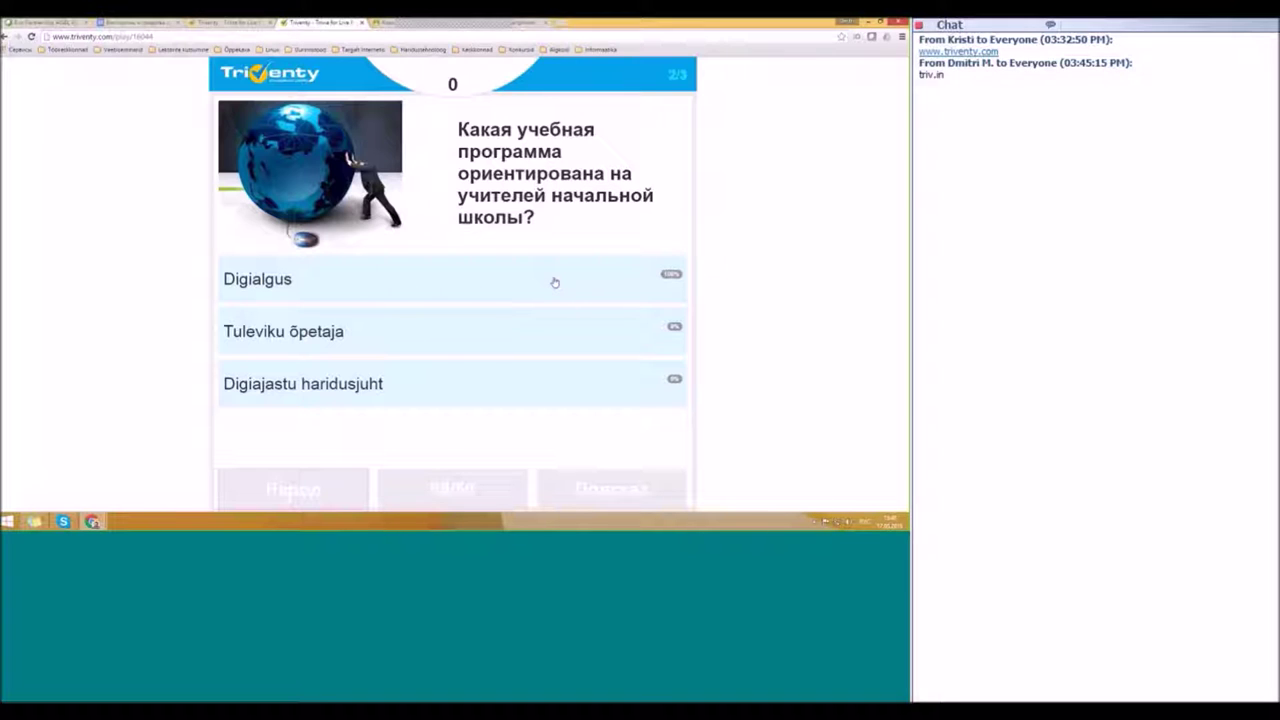
click(211, 21)
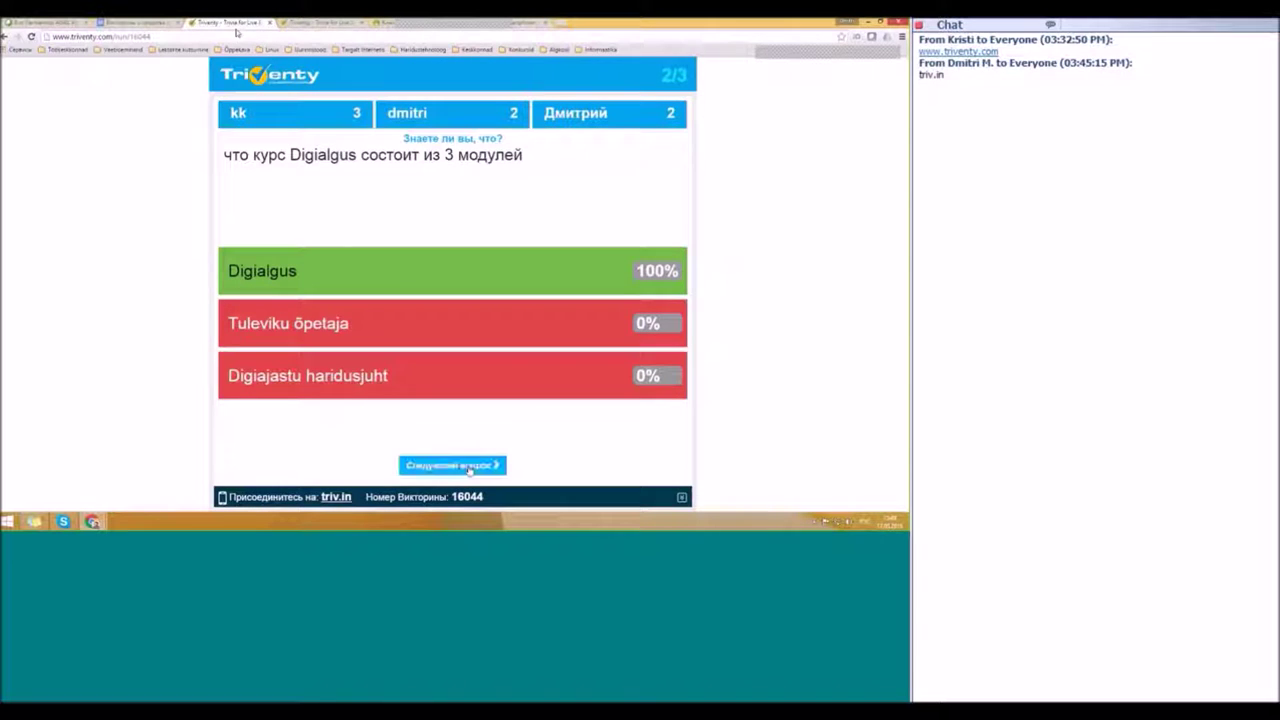
click(468, 466)
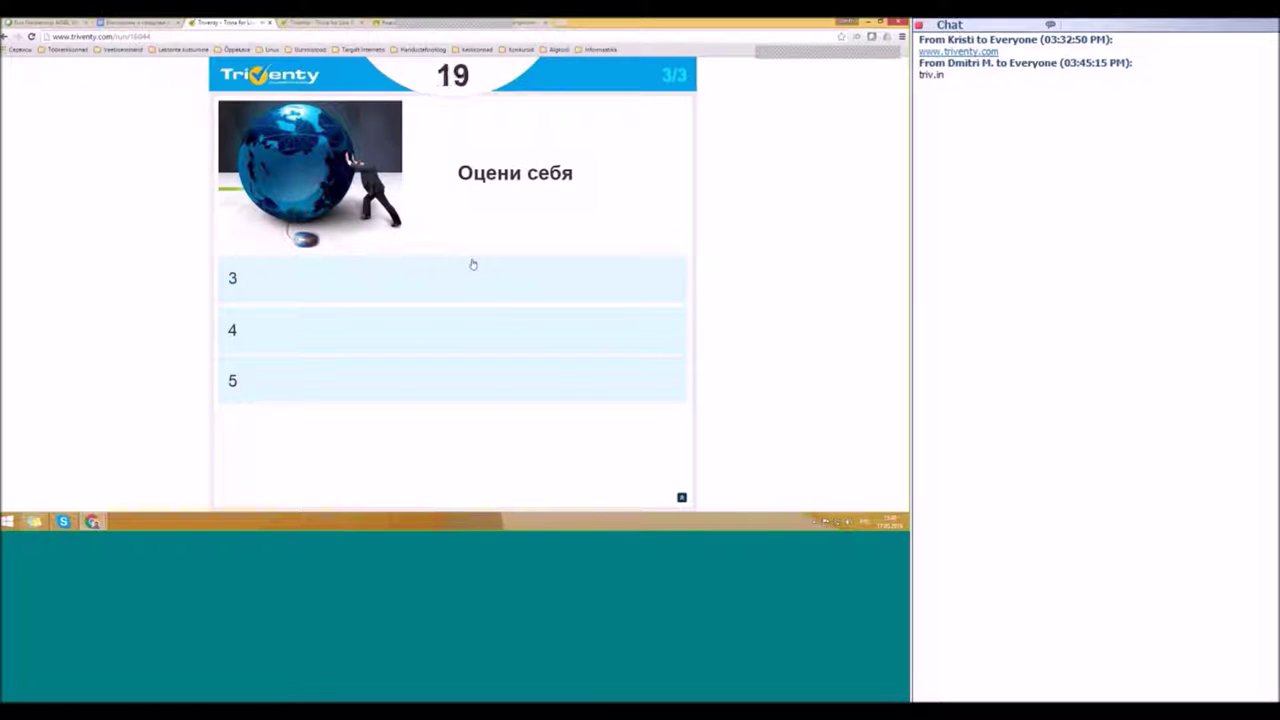
Step: Answer 'Оцени себя' with 5 as the player, then show the results on the host tab
key(ctrl+Tab)
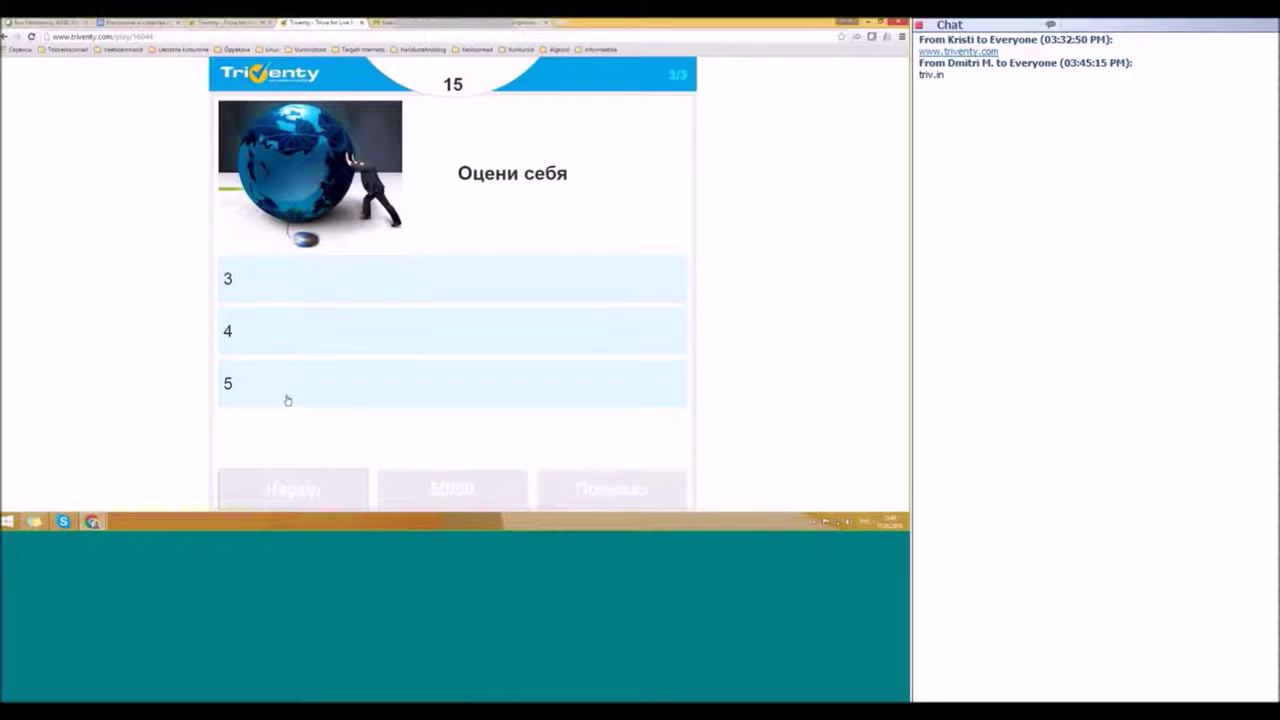
click(543, 400)
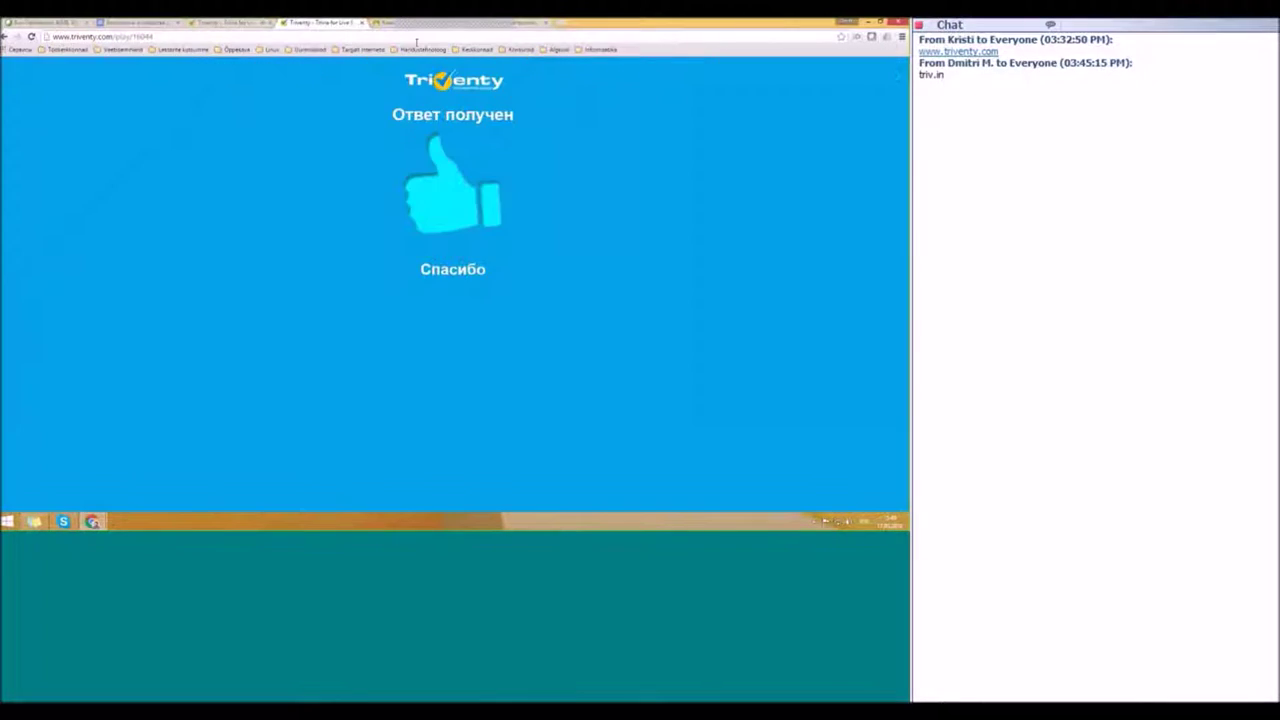
click(247, 22)
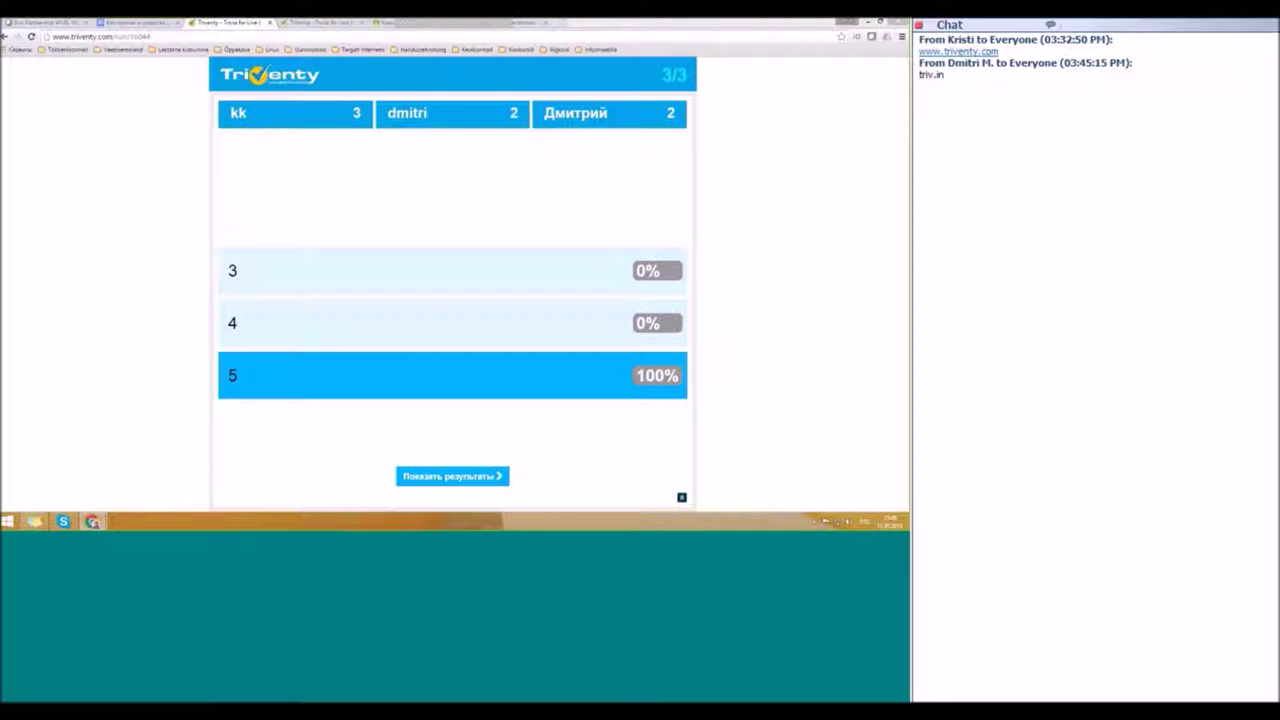
click(416, 484)
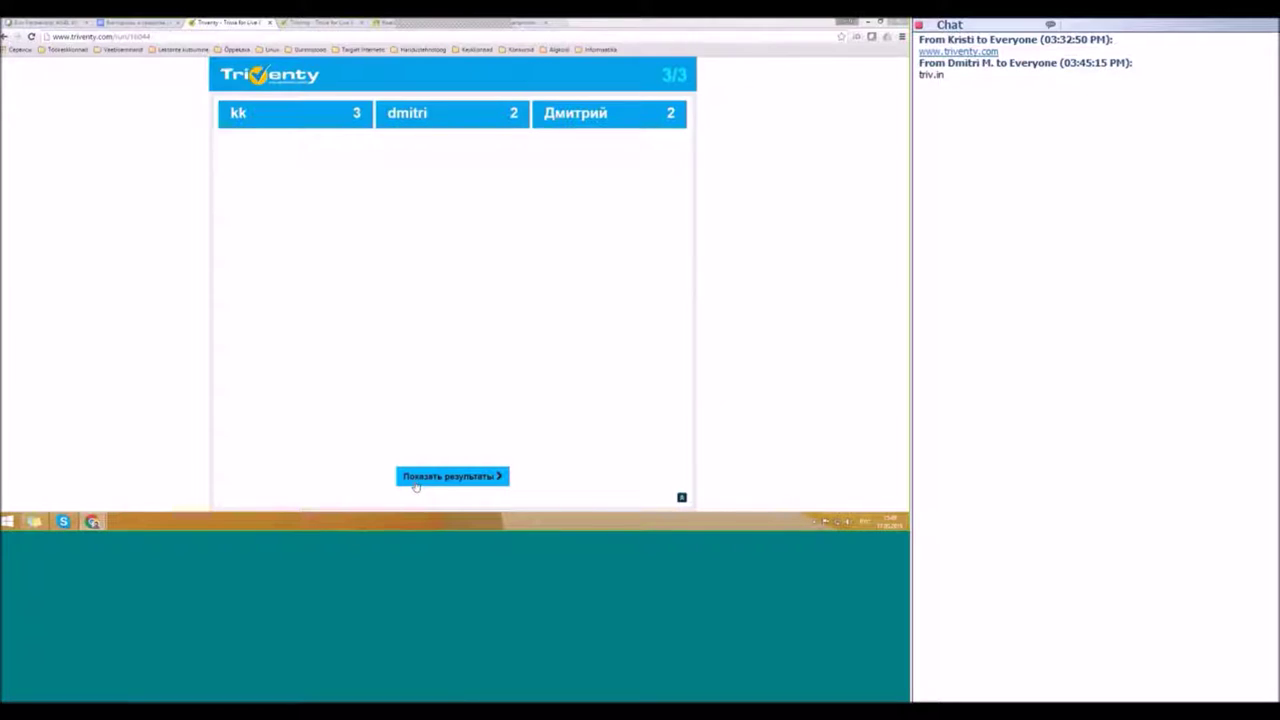
Step: Show the final 'Конец викторины' ranking, then go to the Triventy home page
click(416, 482)
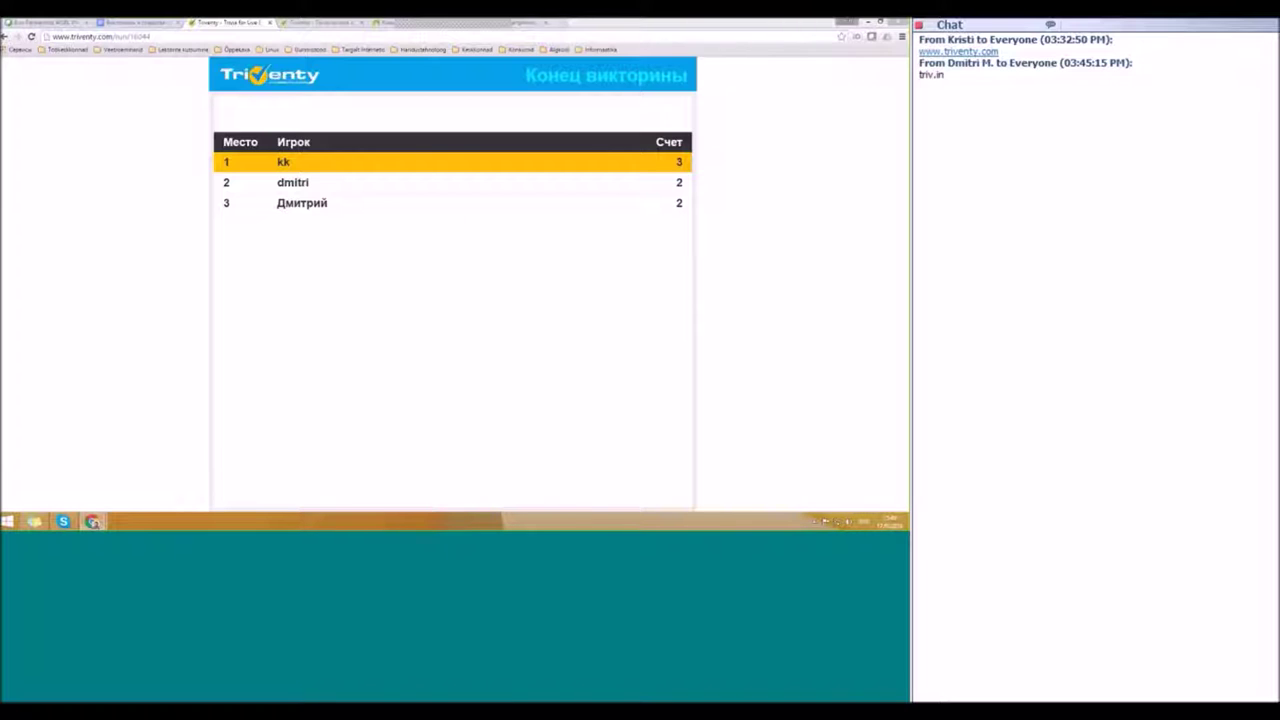
click(320, 22)
click(230, 22)
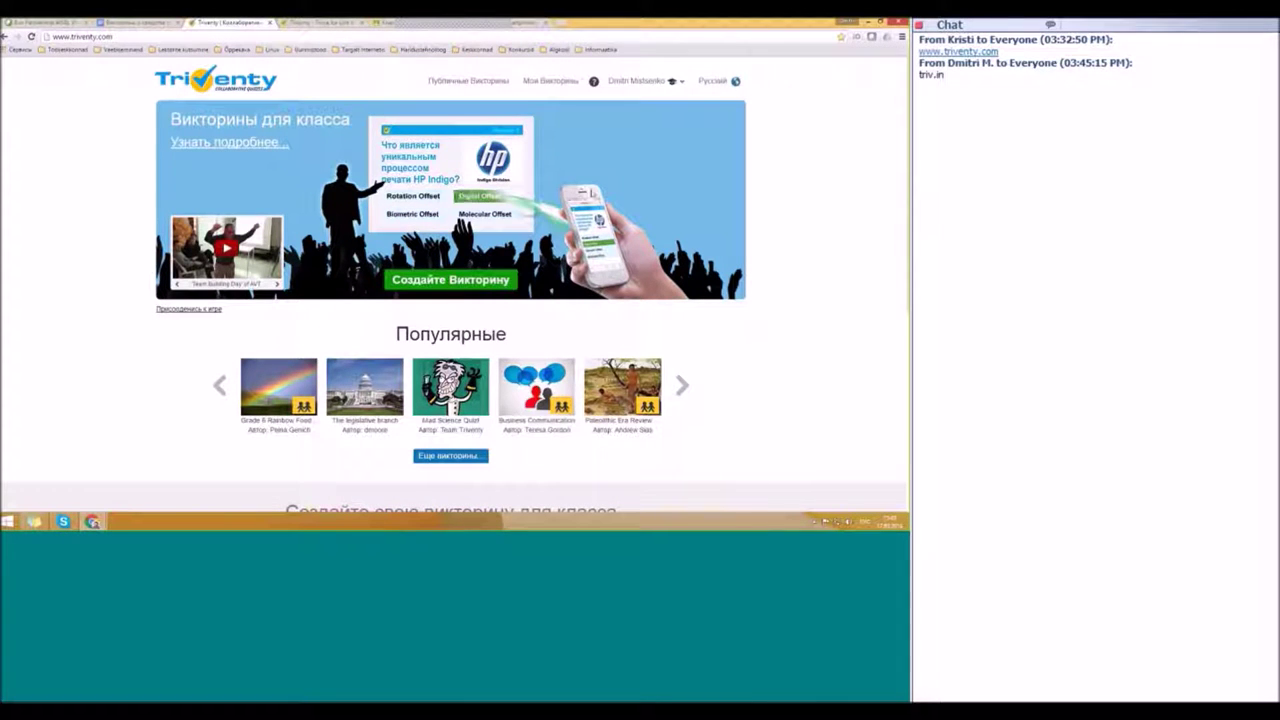
Step: Open the Проба session results via Мои Викторины and Мой журнал викторин
click(580, 82)
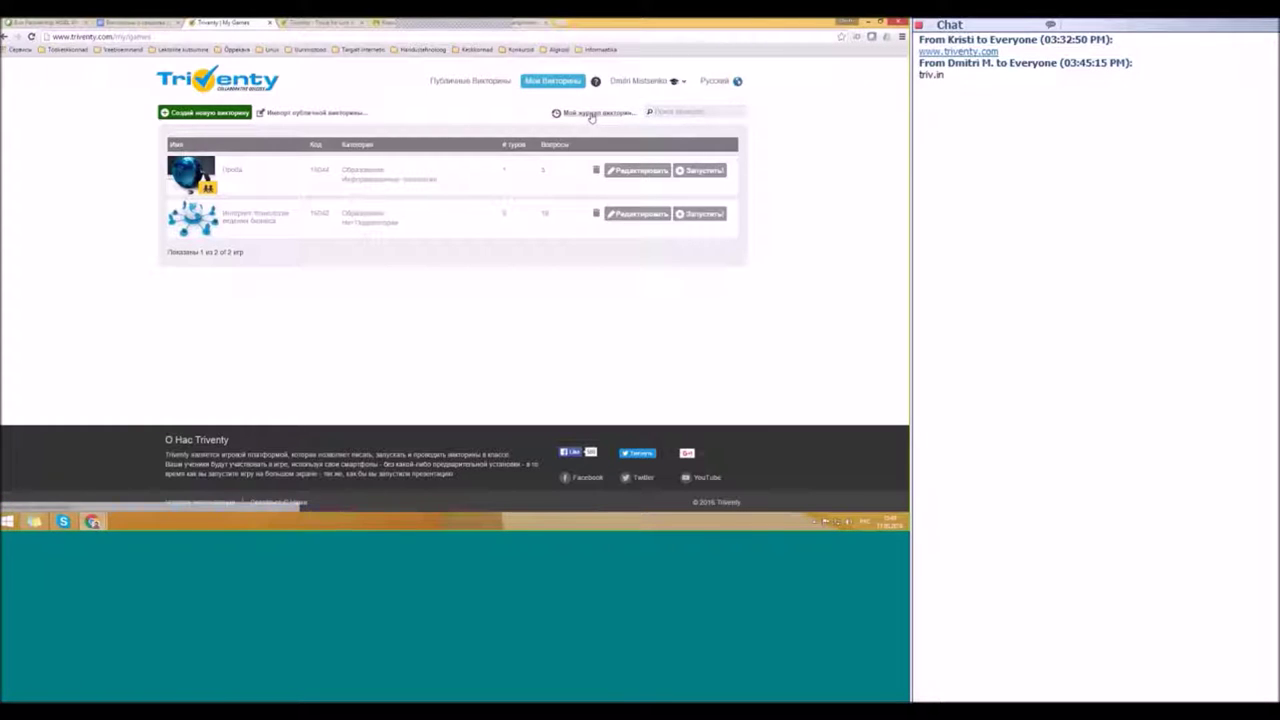
click(592, 116)
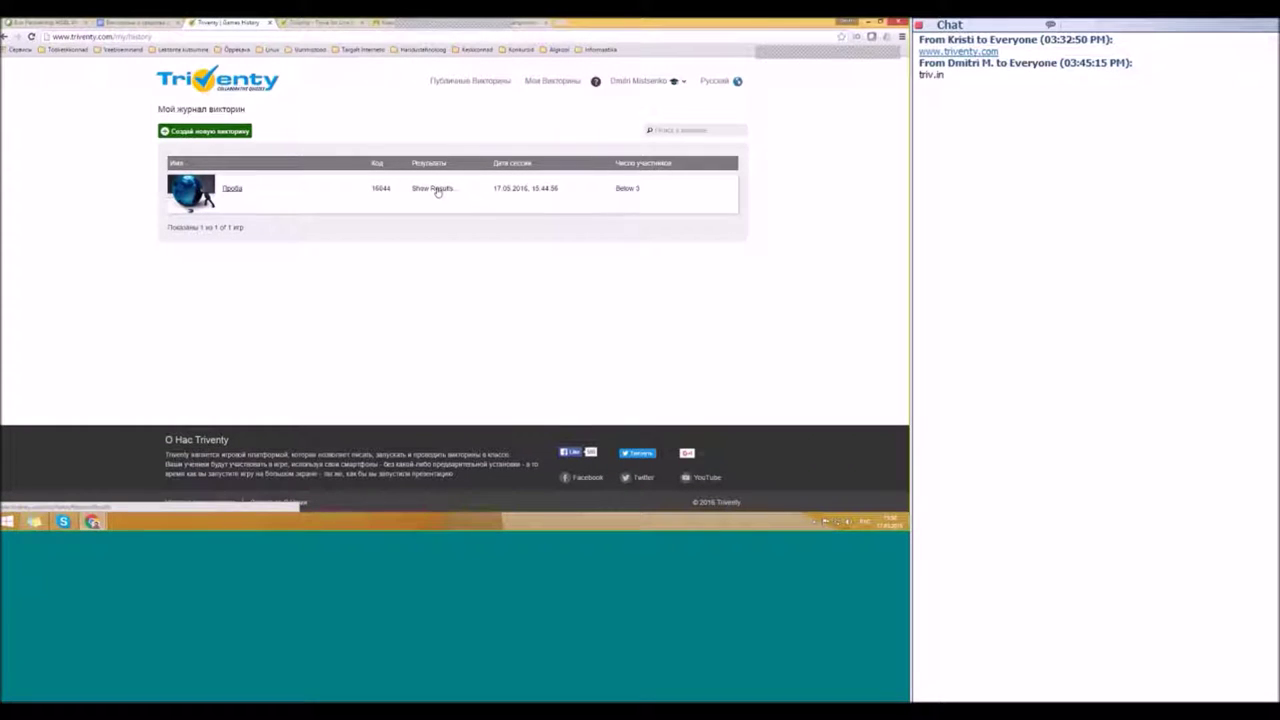
click(437, 190)
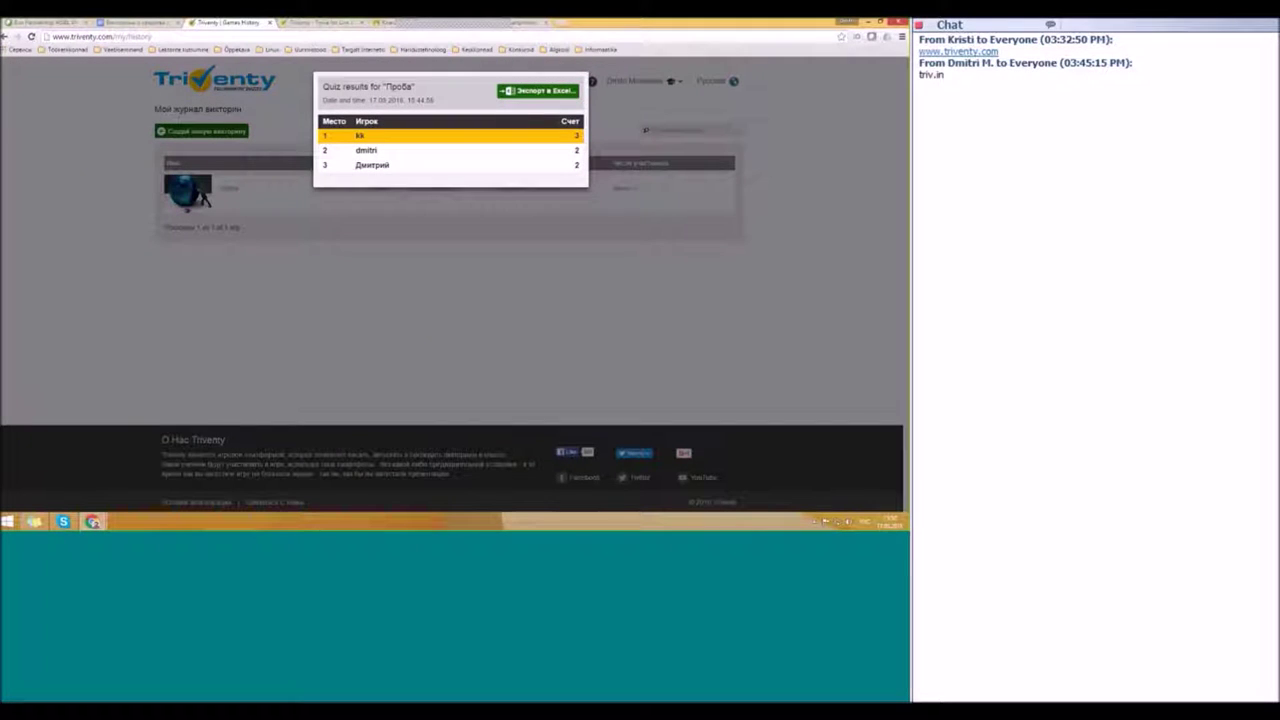
Step: Export the Проба results with 'Экспорт в Excel' and save the CSV file
click(528, 92)
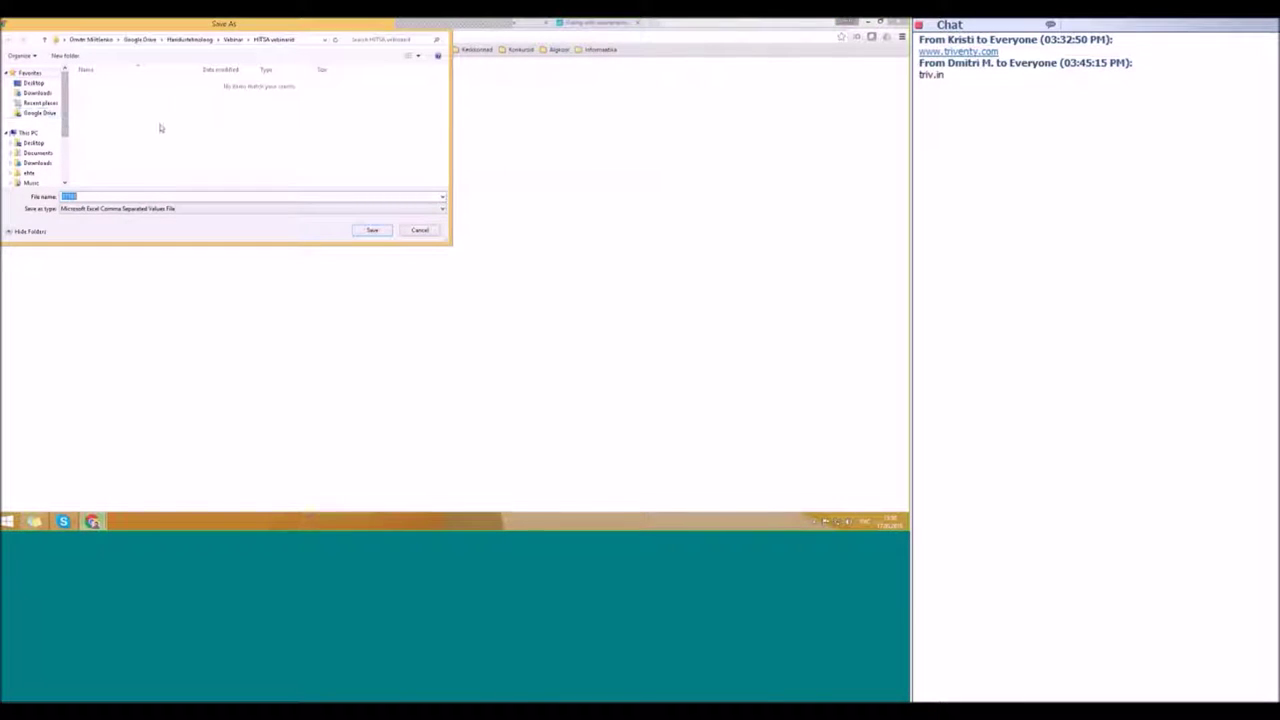
click(372, 231)
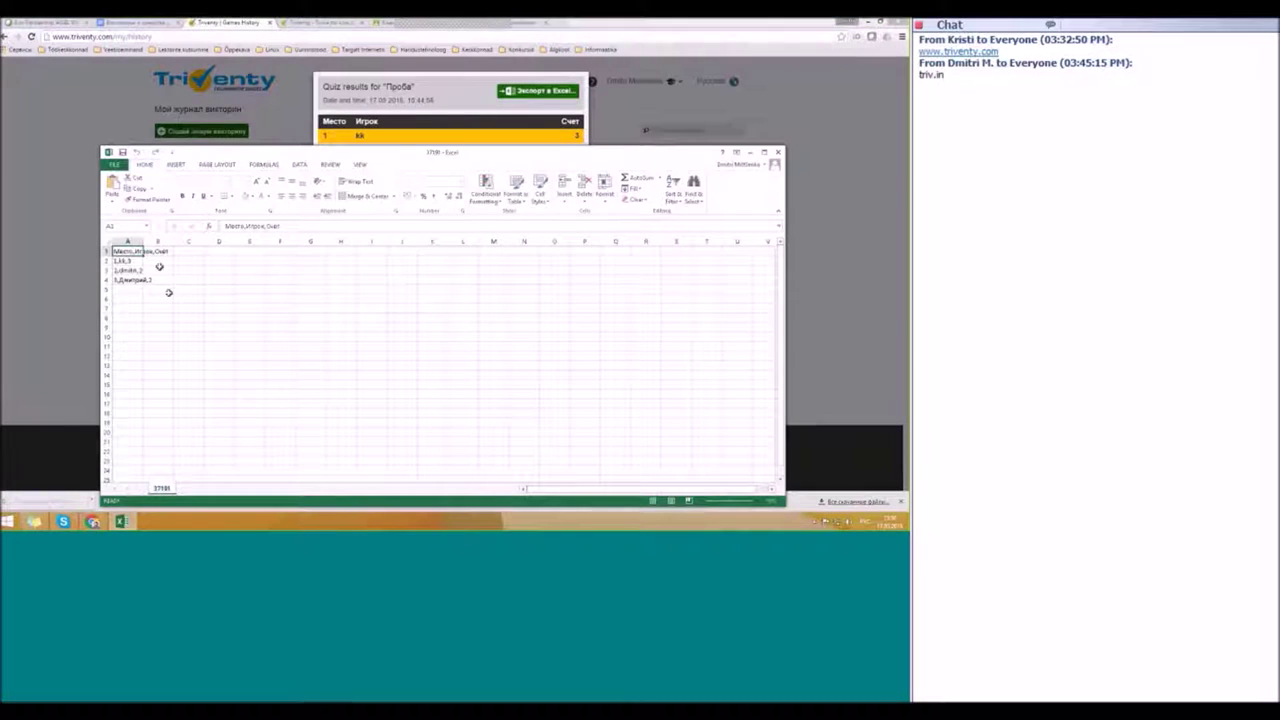
Step: Widen column A to read the exported rows, then close Excel without saving
drag(140, 241, 193, 241)
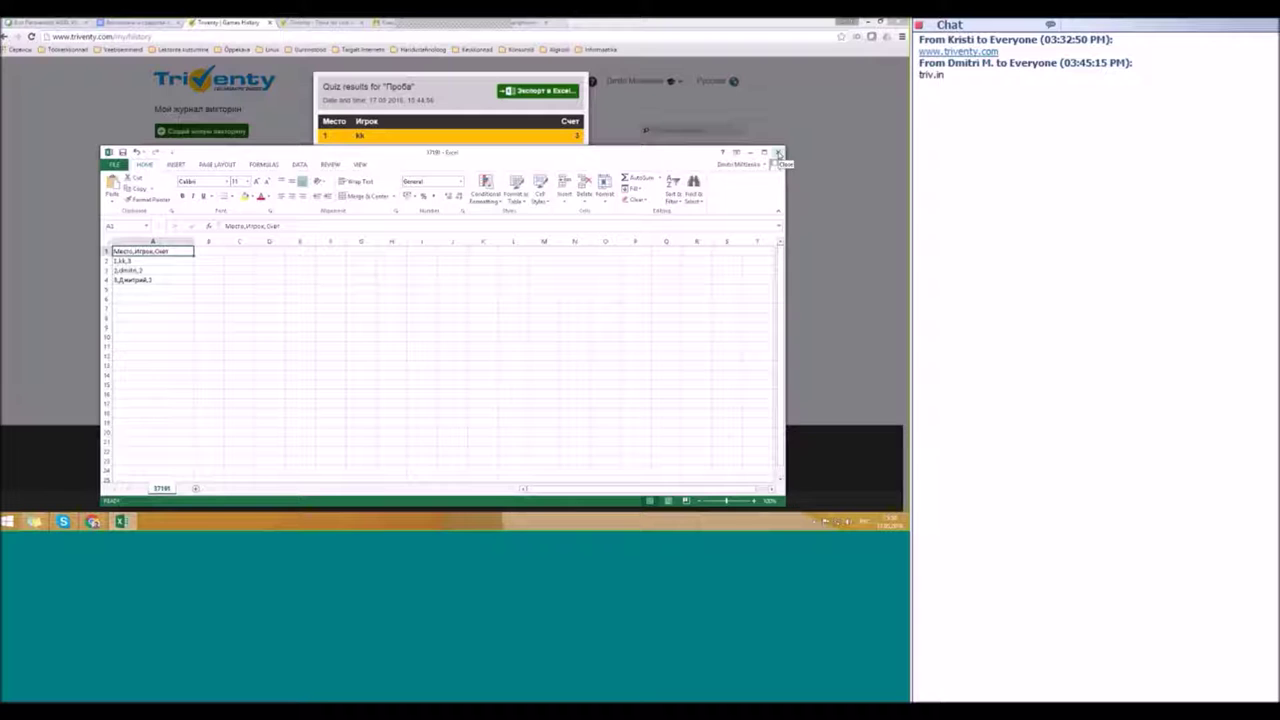
click(778, 153)
click(463, 282)
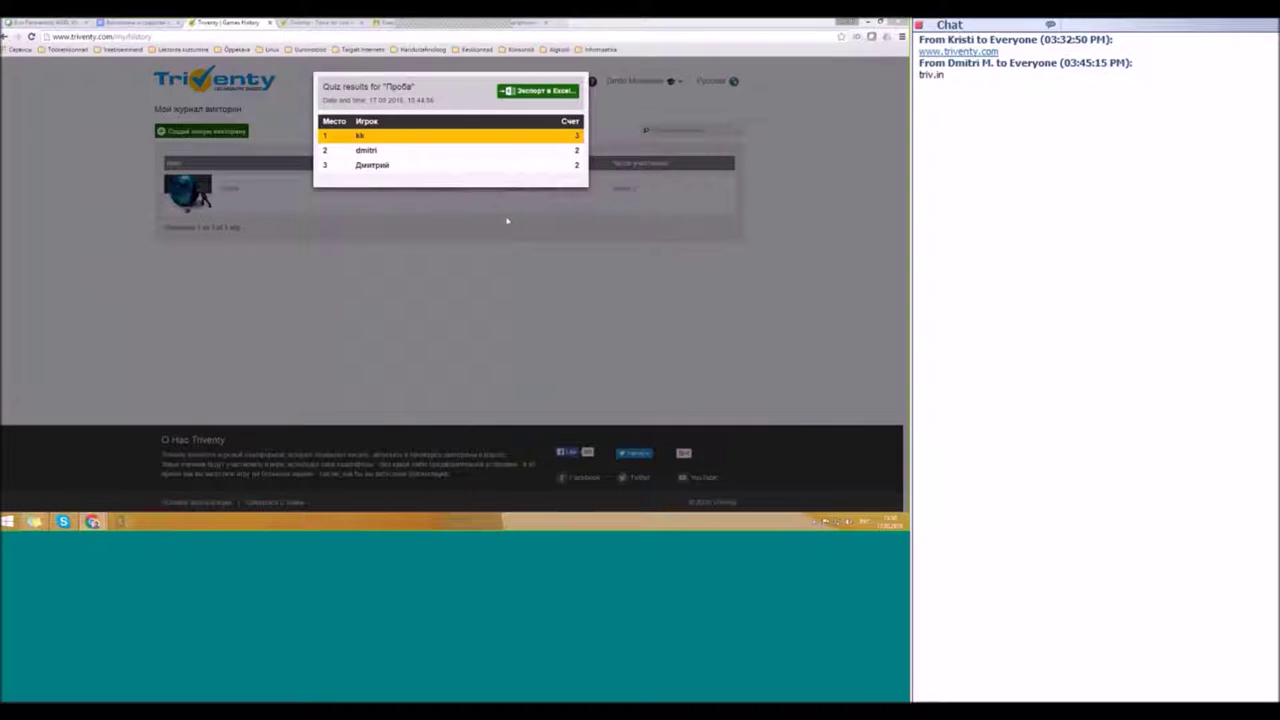
Step: Close the results window, reload the page, and return to the Мои Викторины list
click(508, 220)
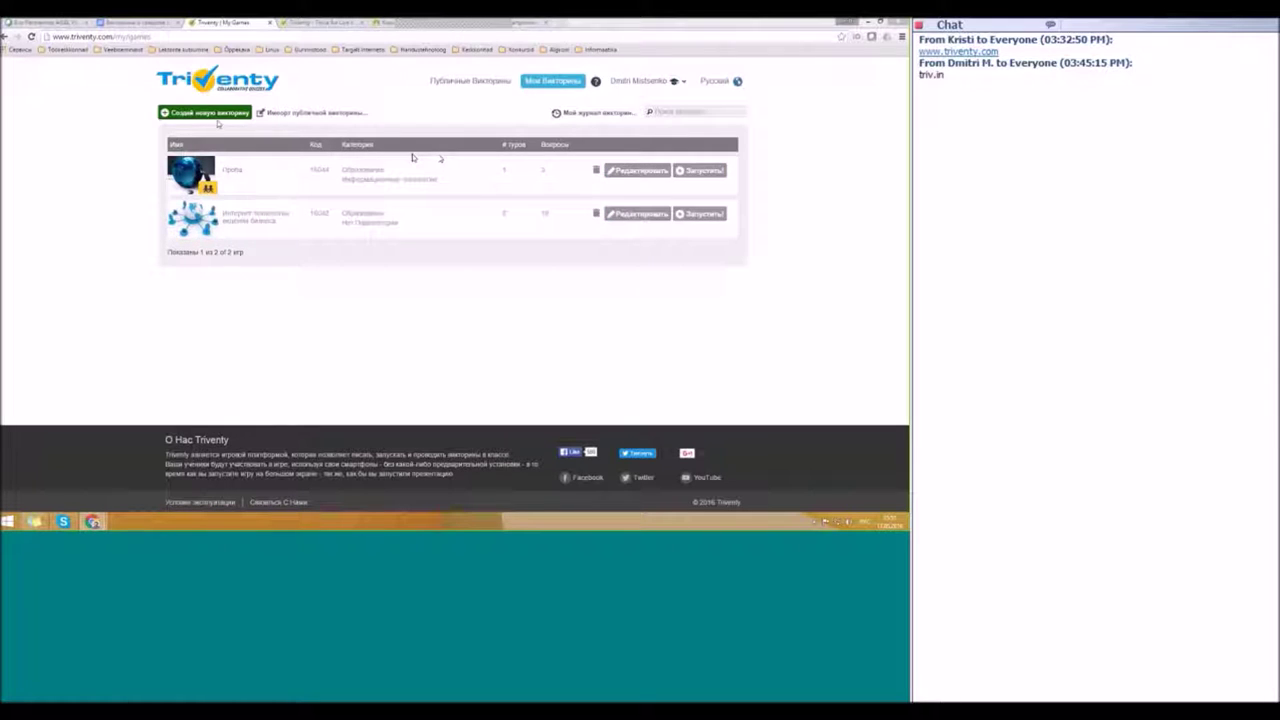
key(F5)
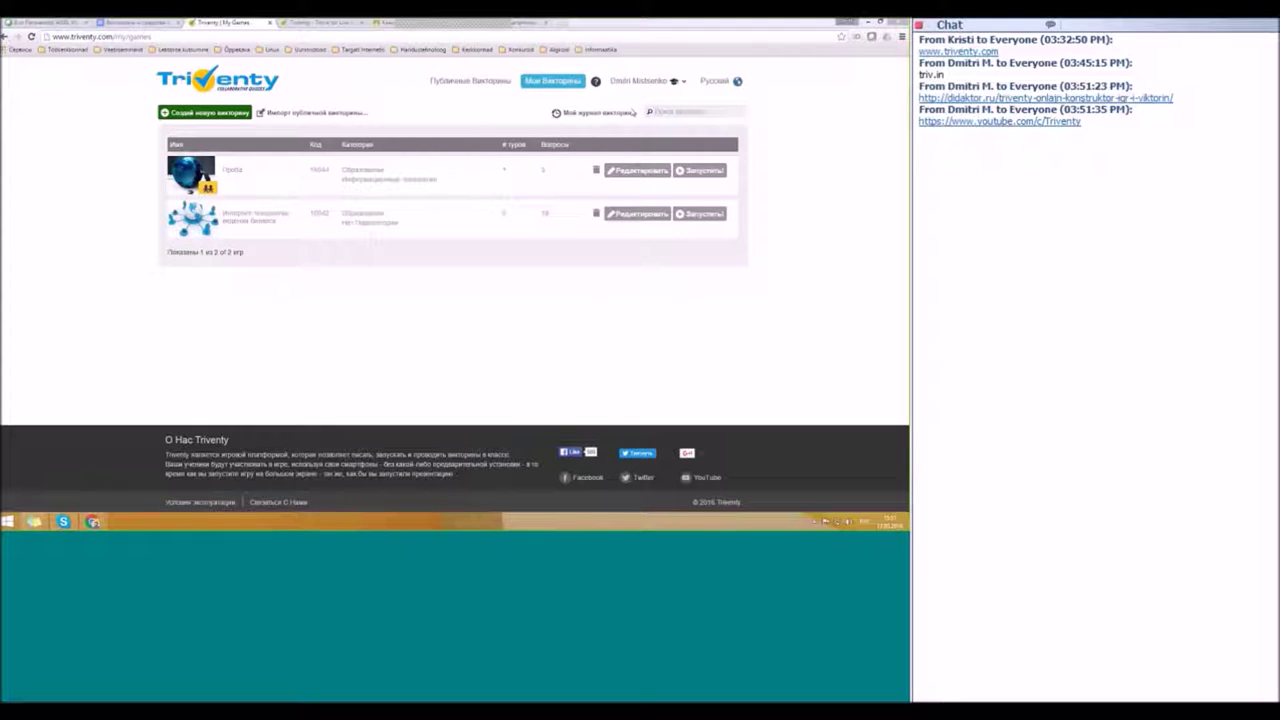
click(551, 83)
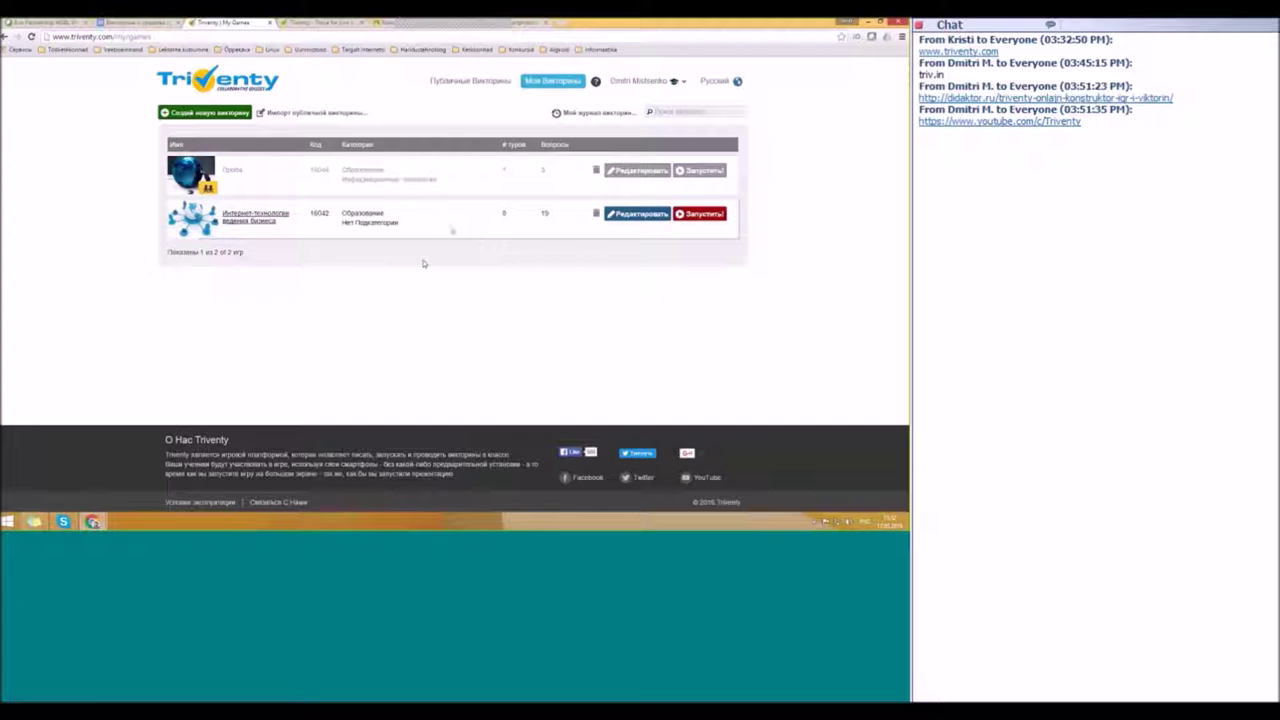
Step: Open the Triventy Проба quiz, then go to Mentimeter's sign-up page in Chrome
click(232, 170)
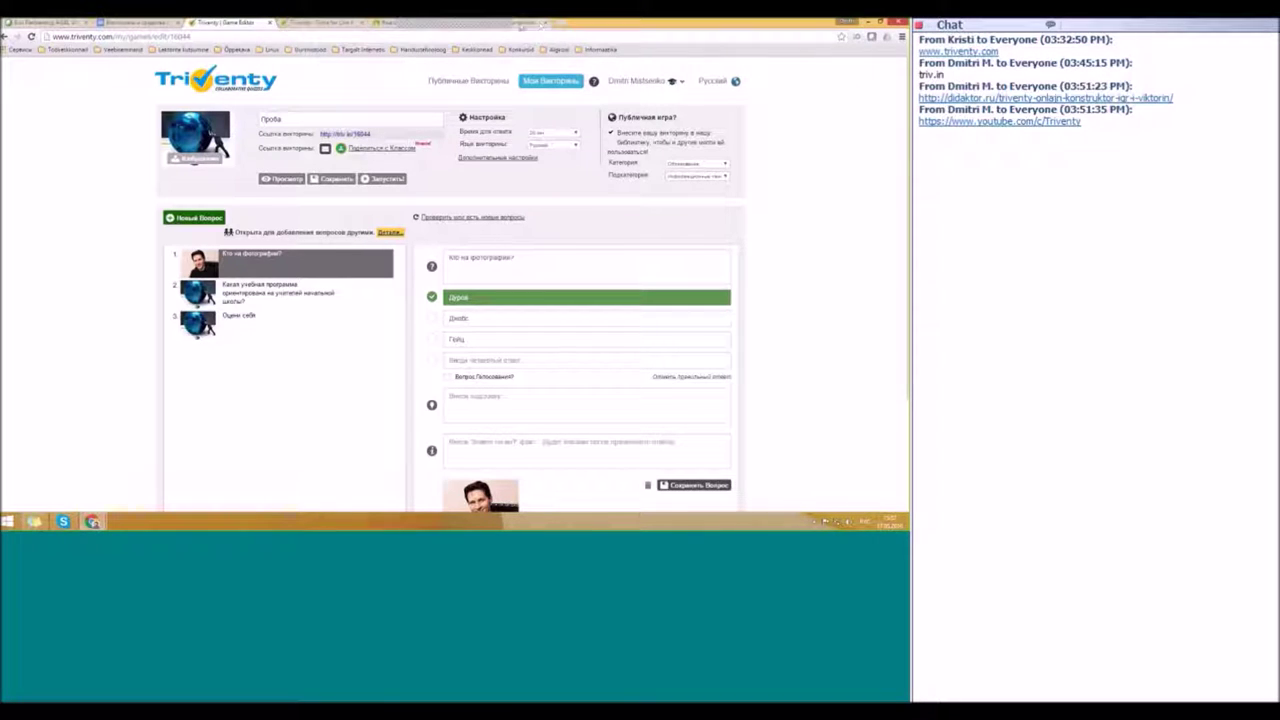
click(520, 23)
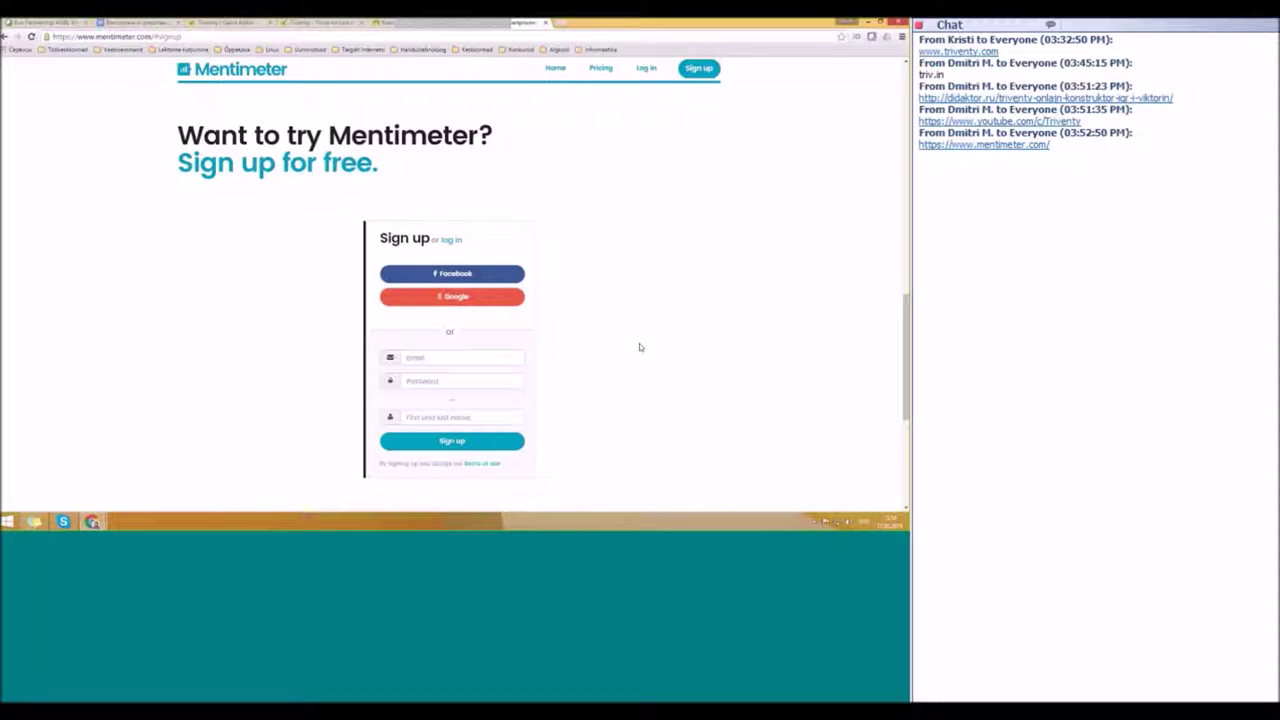
Step: Log in to Mentimeter with the first Google account and allow it access
click(645, 68)
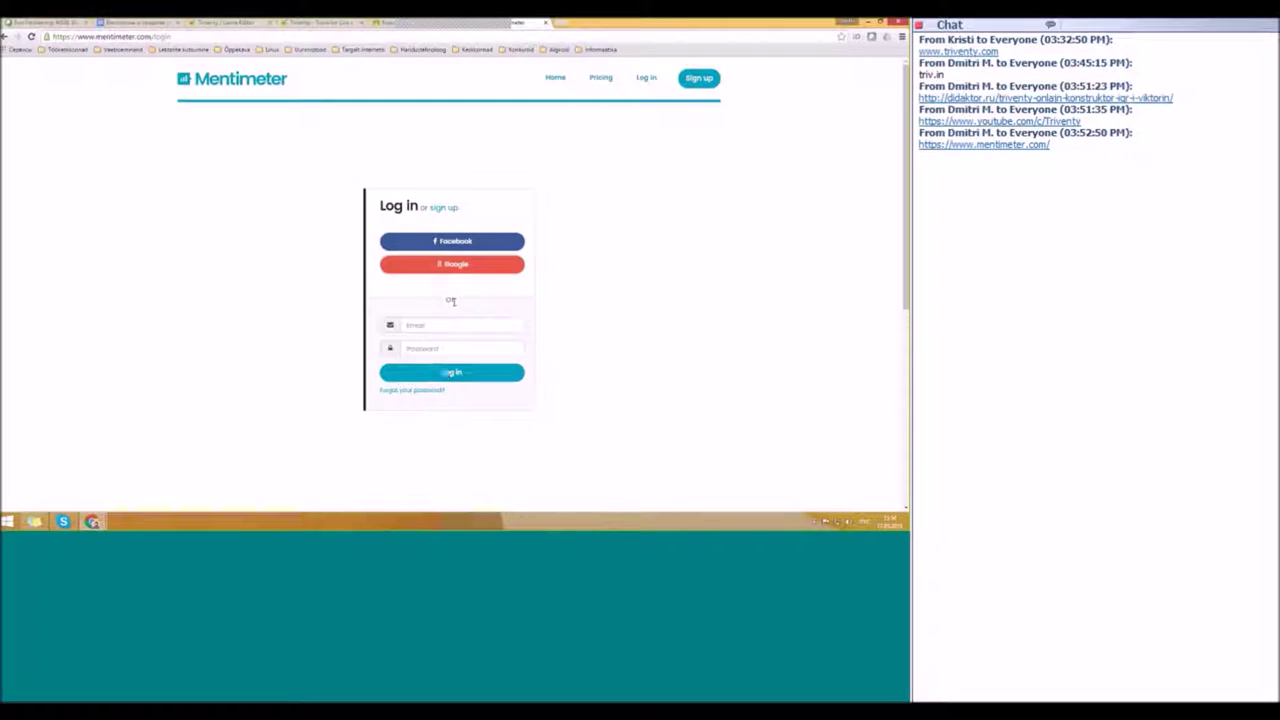
click(443, 266)
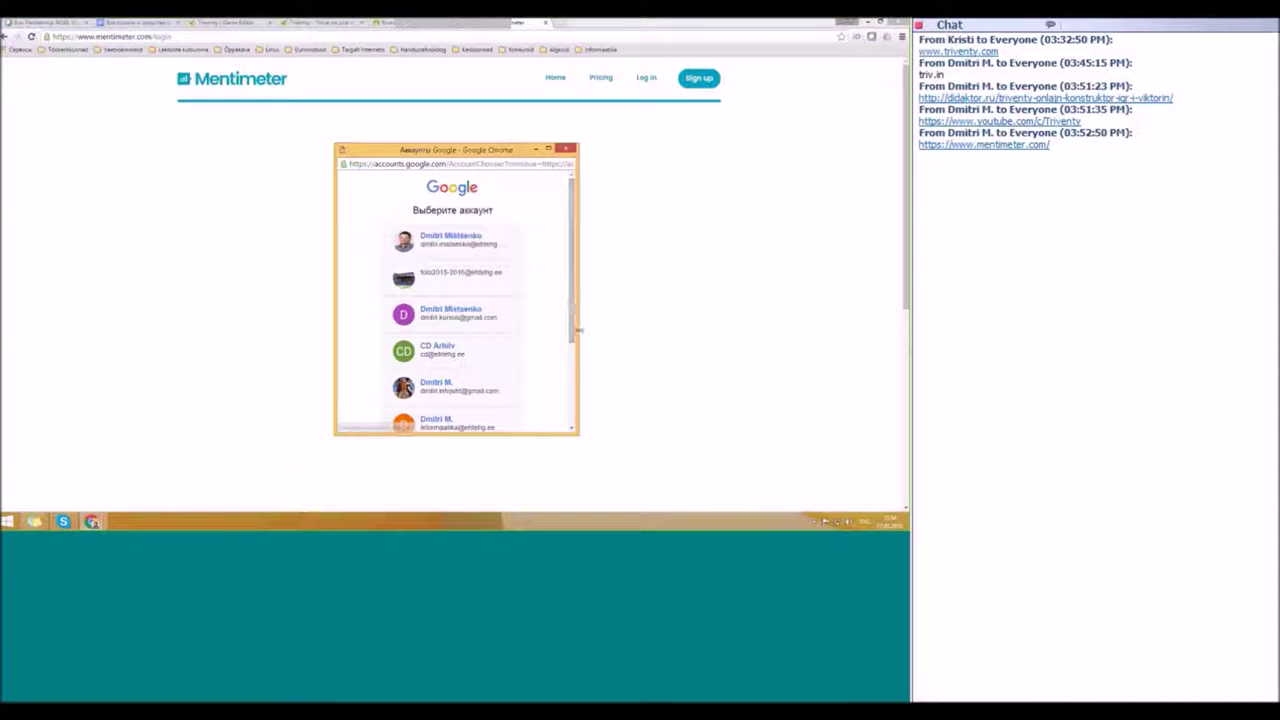
click(452, 245)
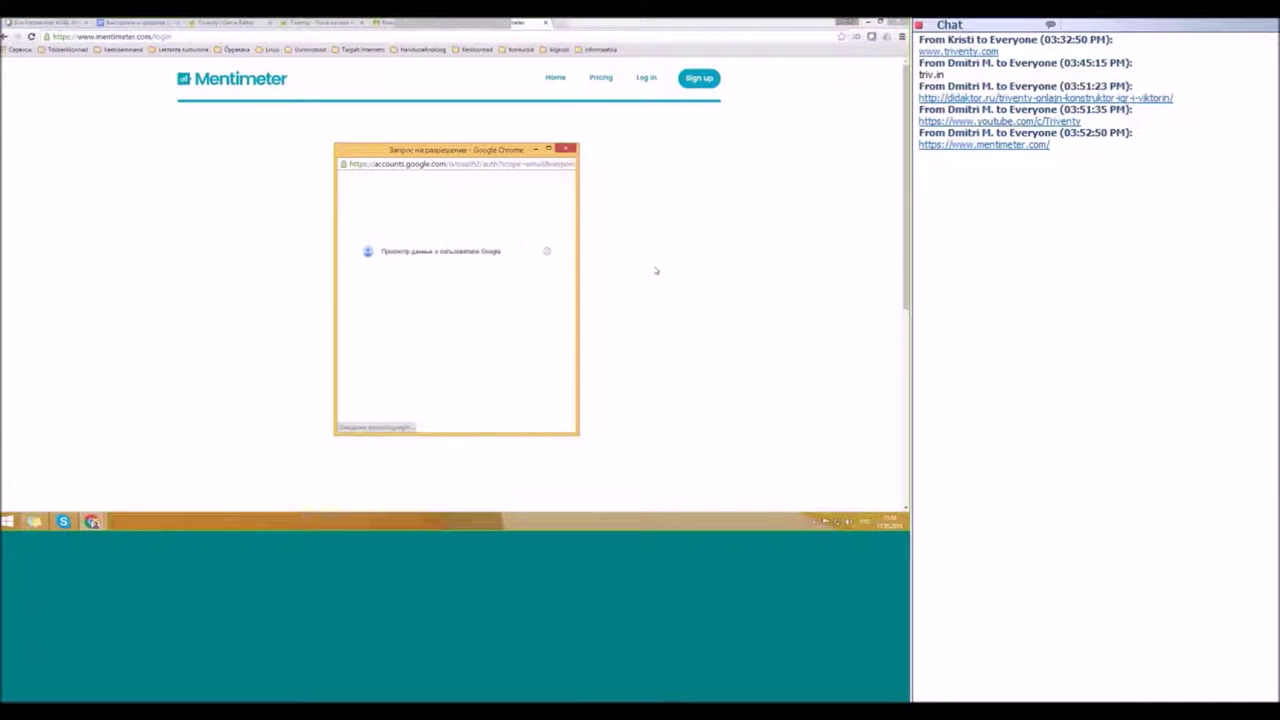
key(Return)
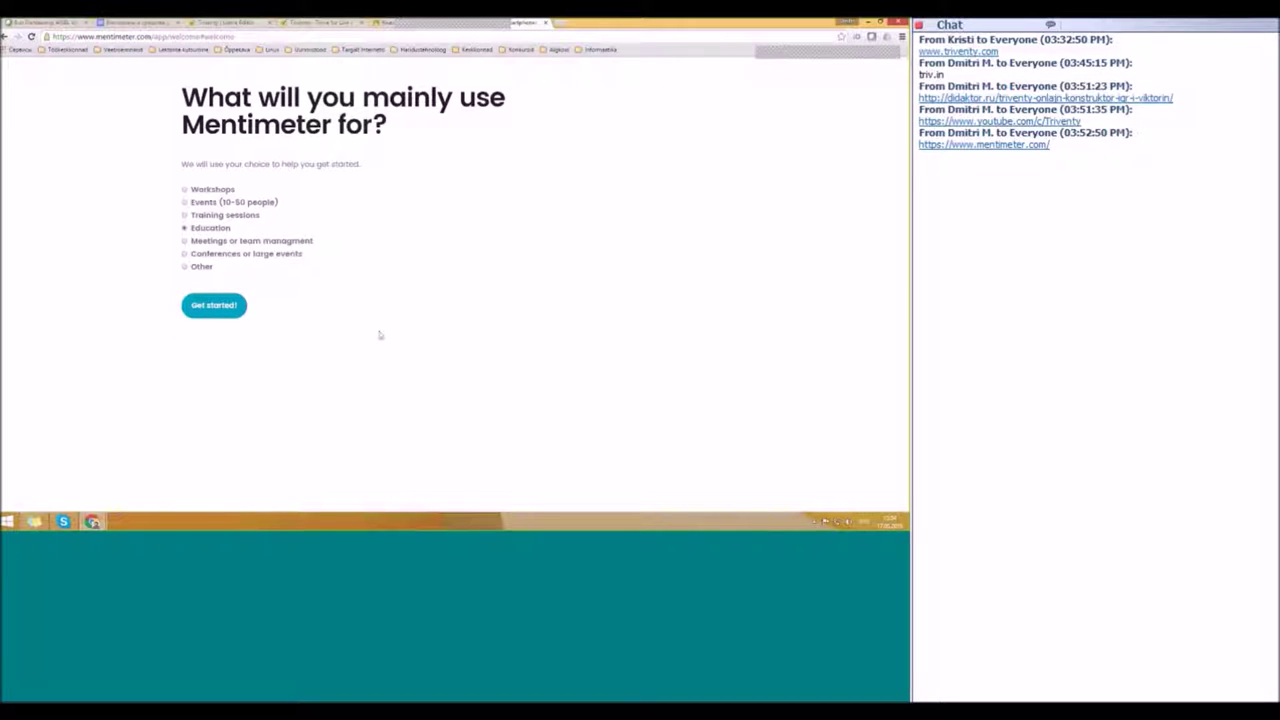
Step: Finish onboarding with Education and dismiss the location popup to reach Your presentations
click(216, 310)
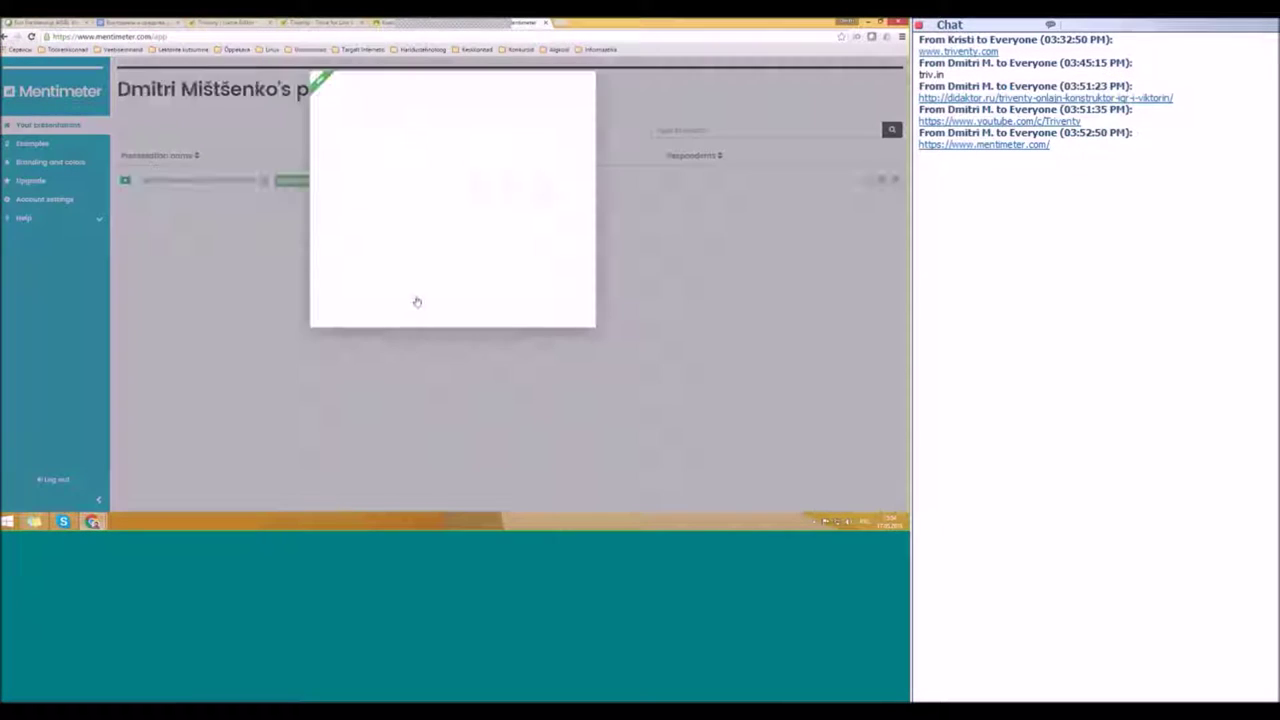
click(582, 97)
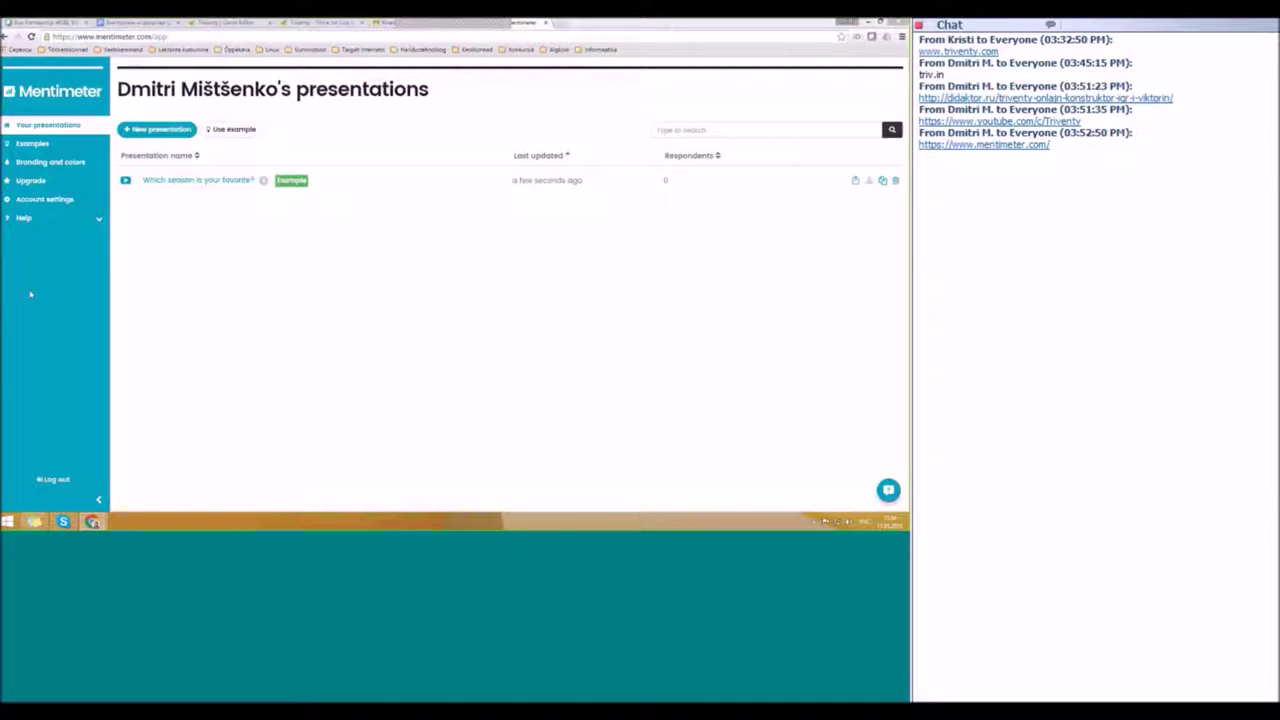
click(55, 200)
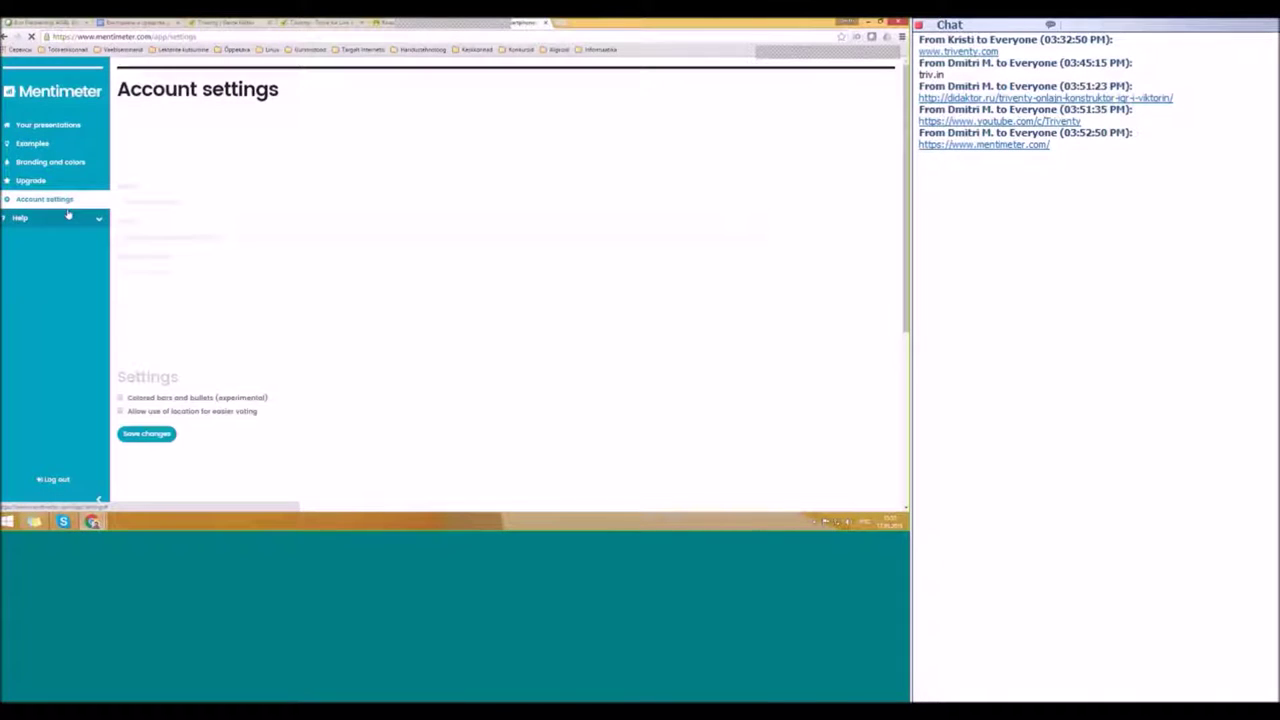
scroll(221, 216, down, 3)
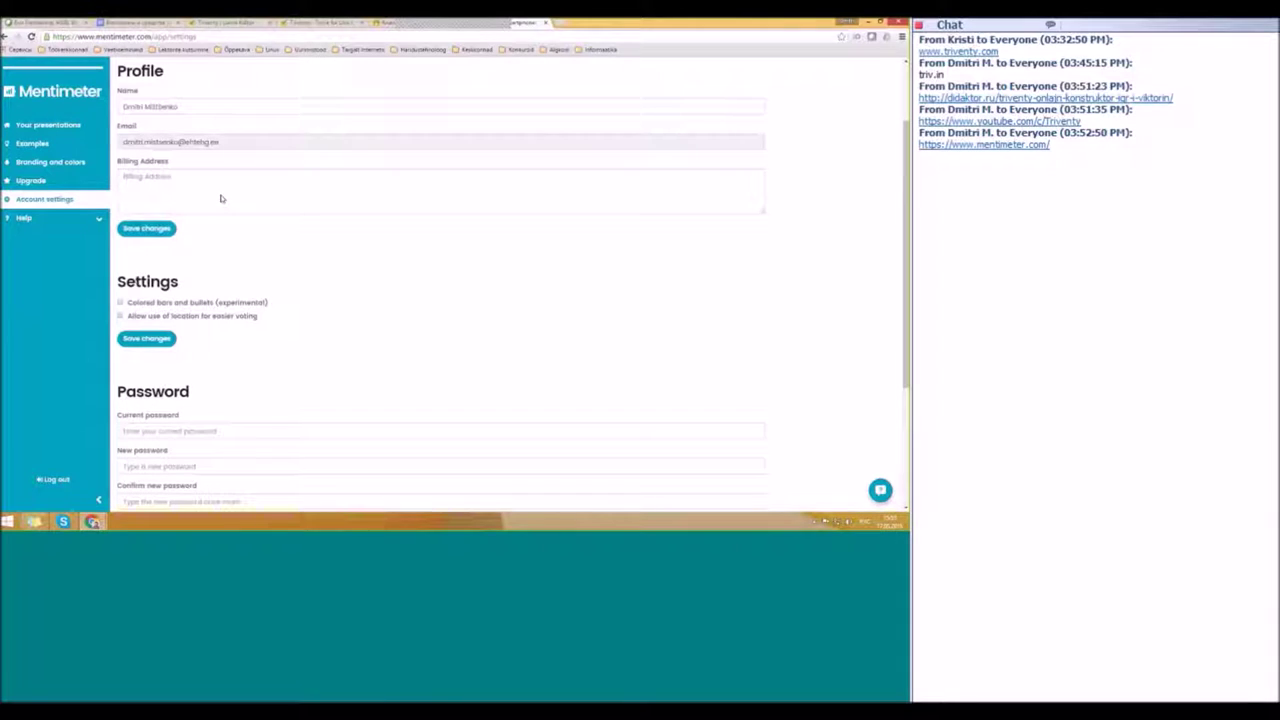
scroll(221, 198, up, 2)
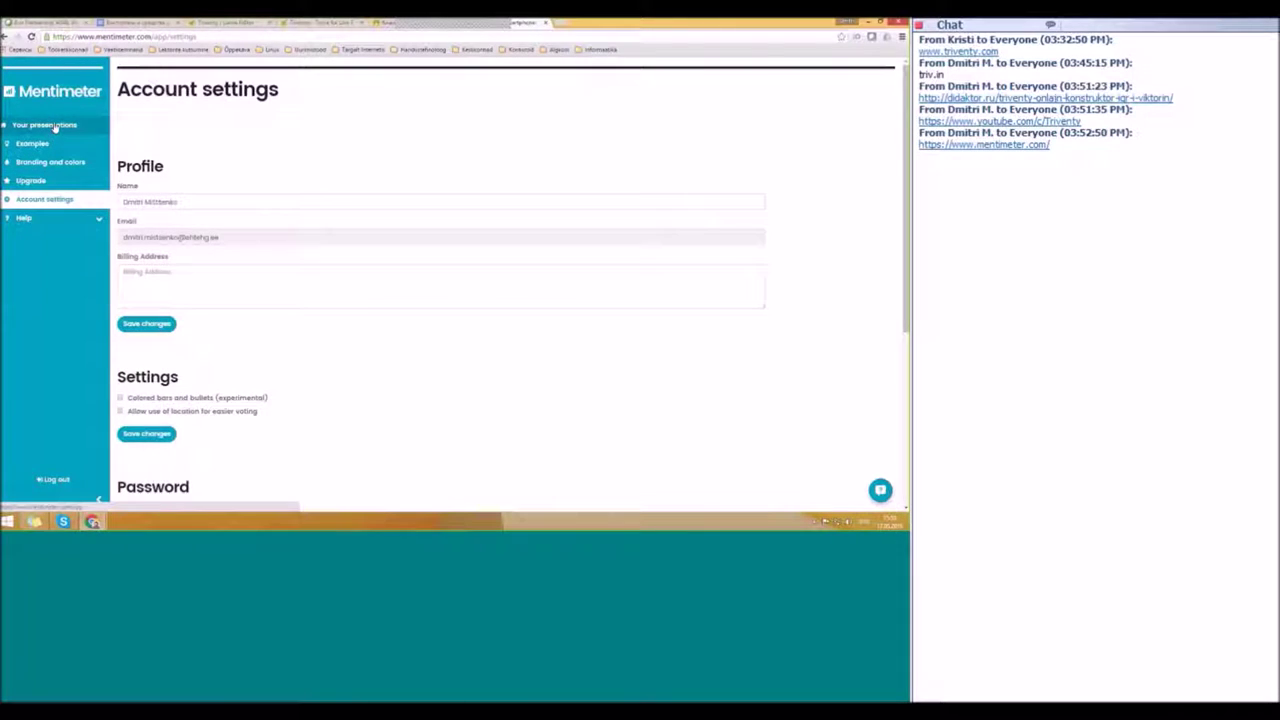
click(63, 126)
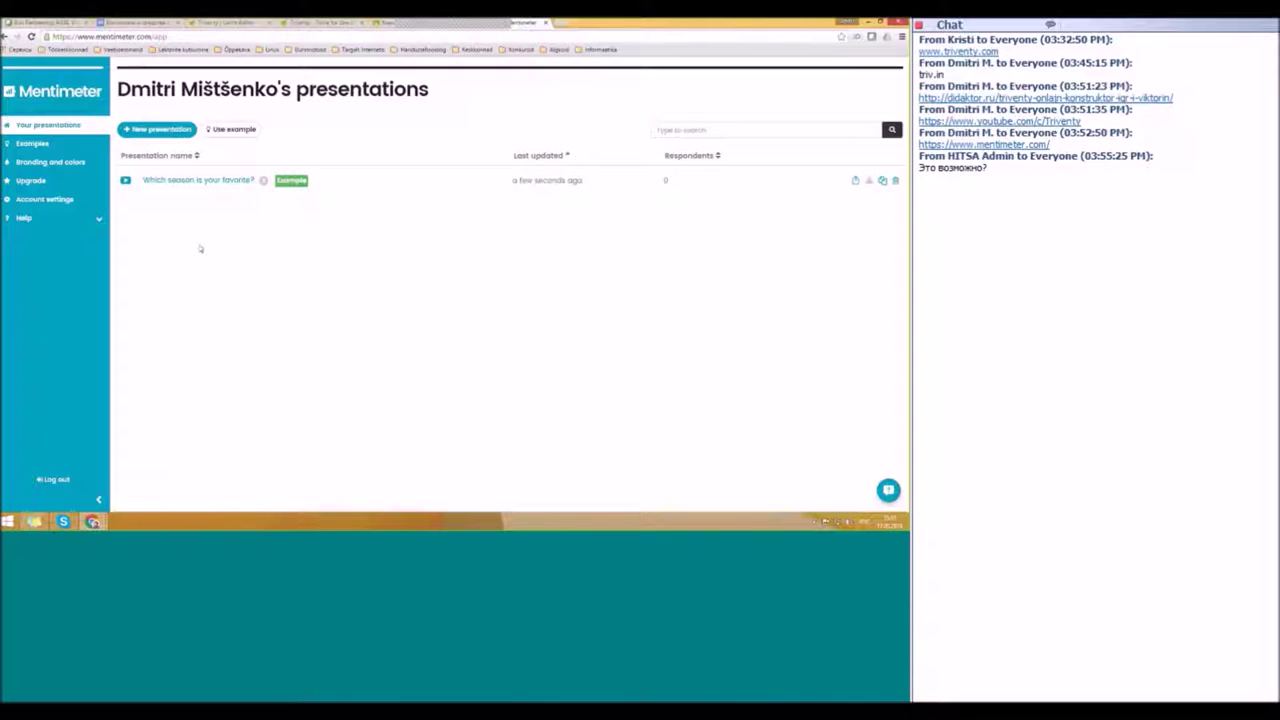
Step: Create a new presentation named 'Проба'
click(142, 135)
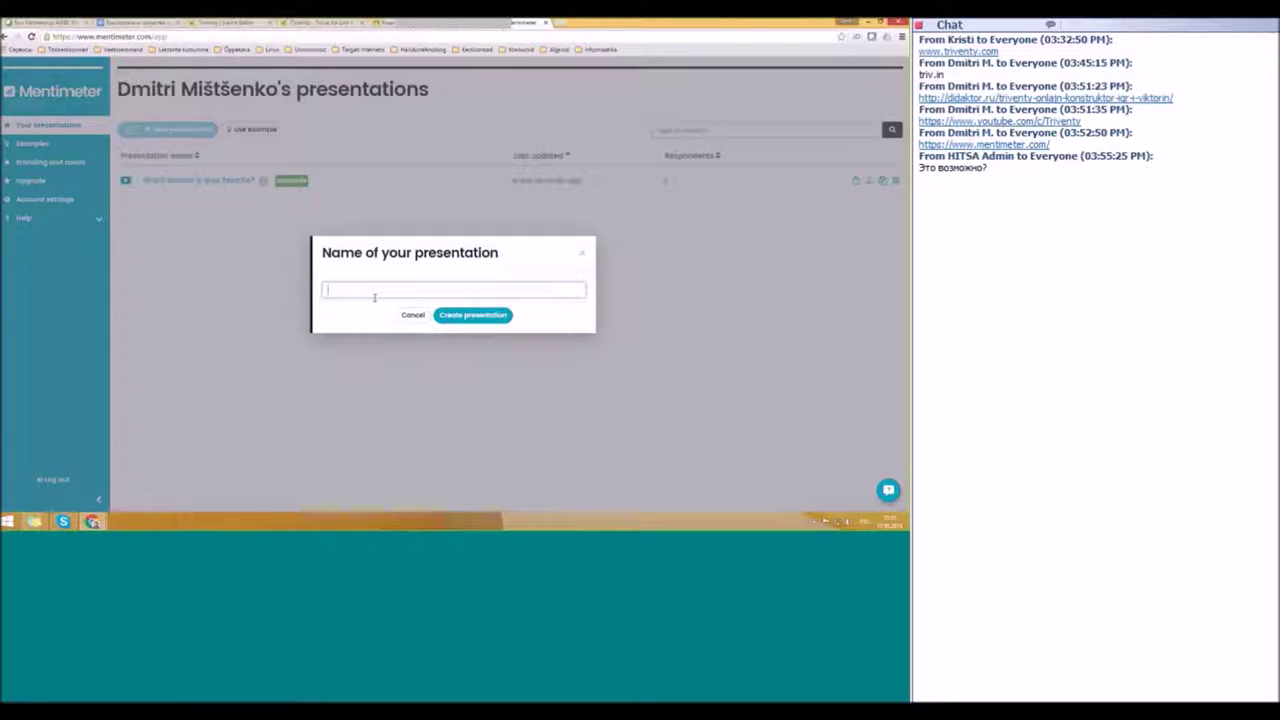
text(Pilt)
text(б)
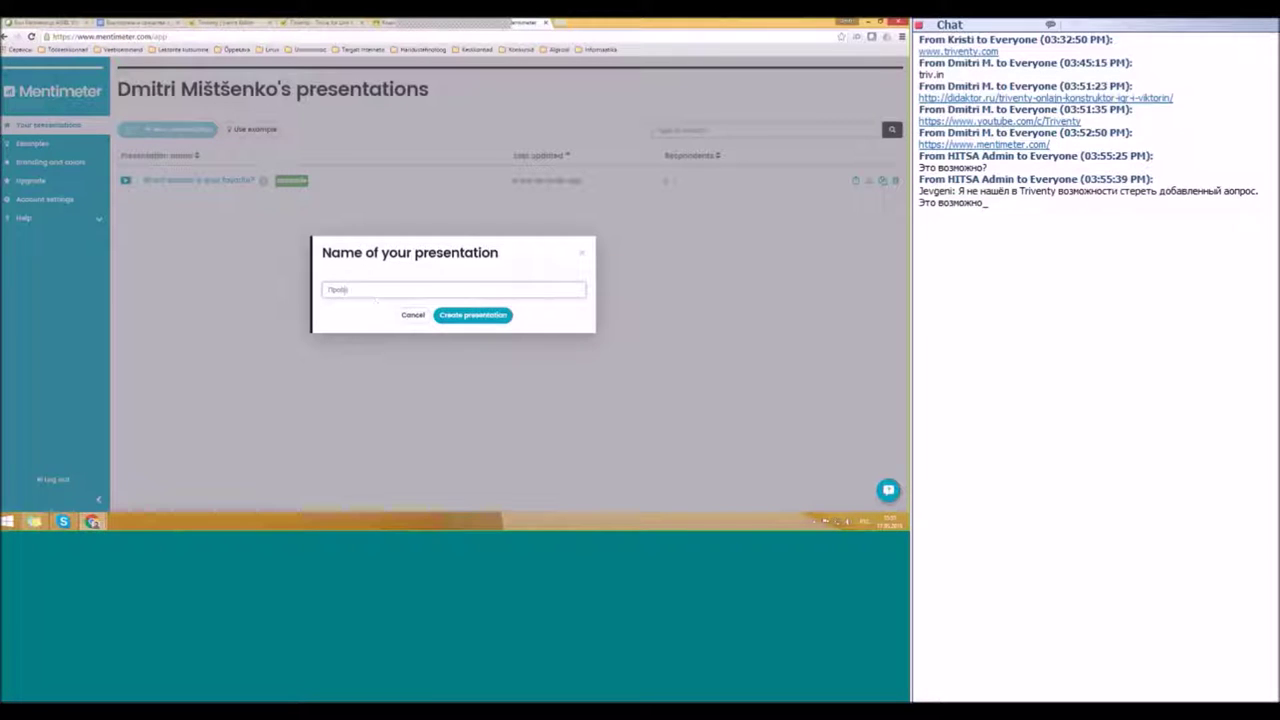
click(505, 316)
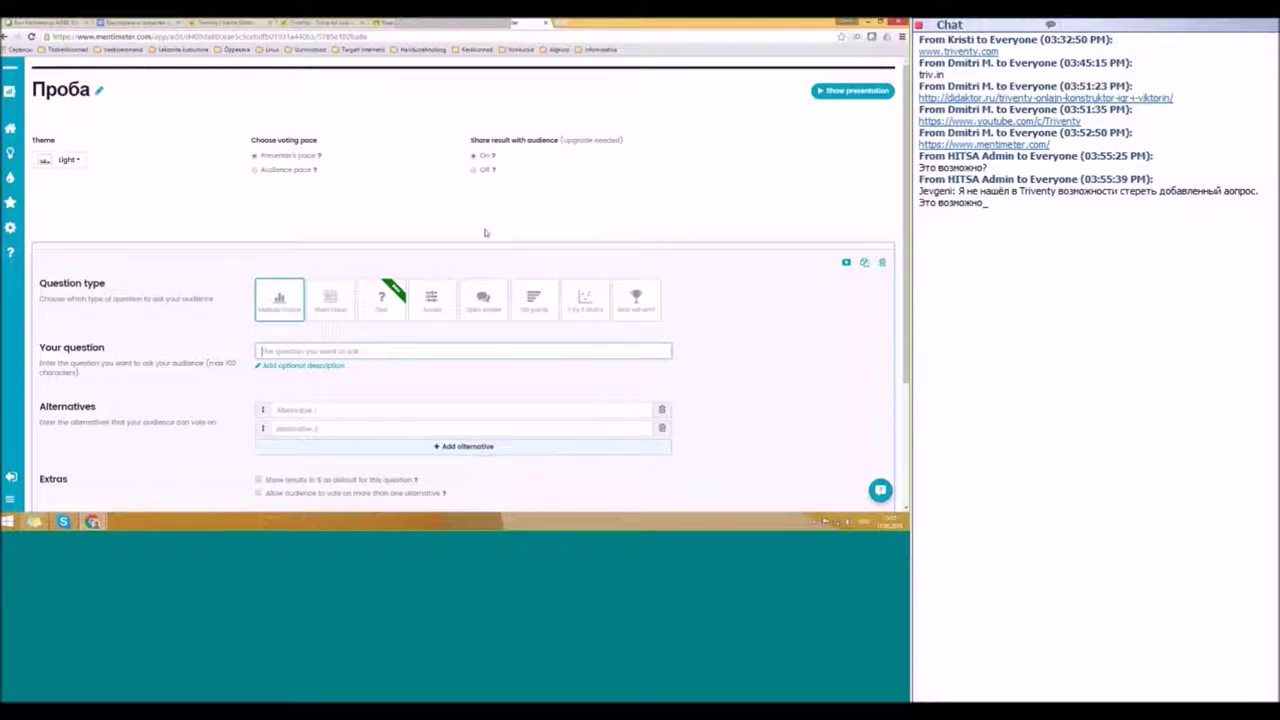
Step: Switch the presentation theme from Light to Brick Wall
click(68, 160)
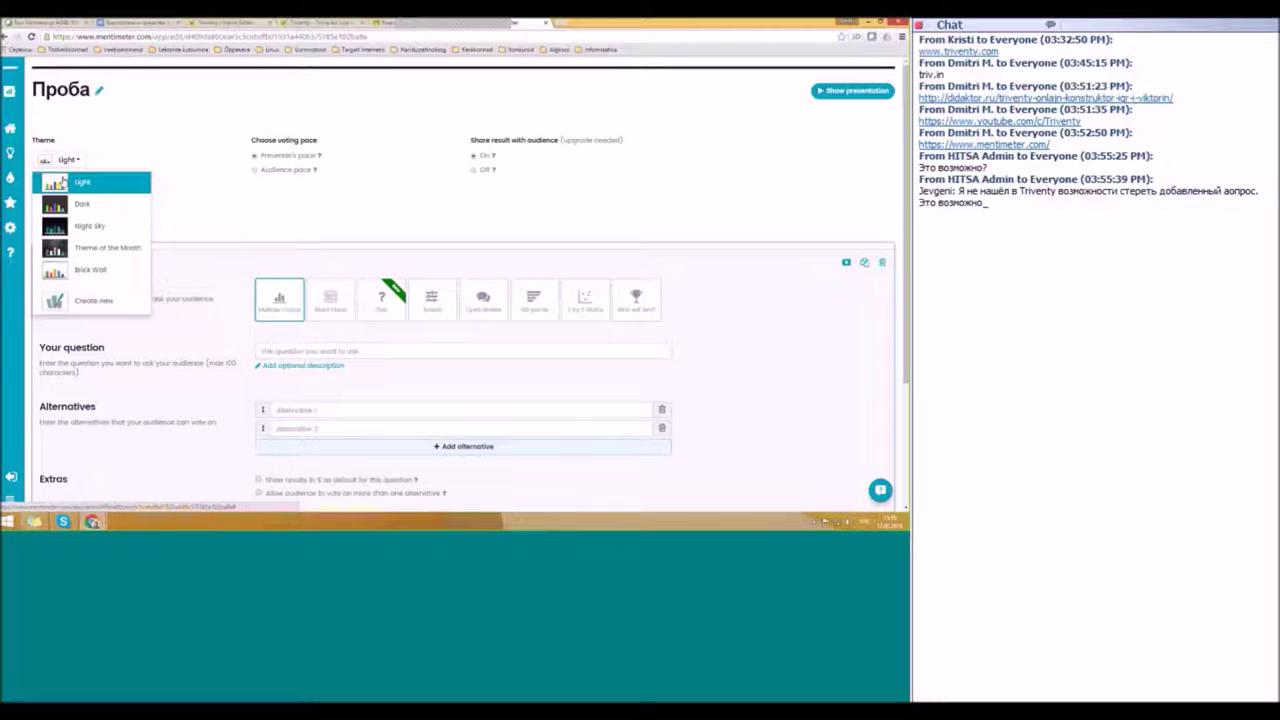
click(103, 271)
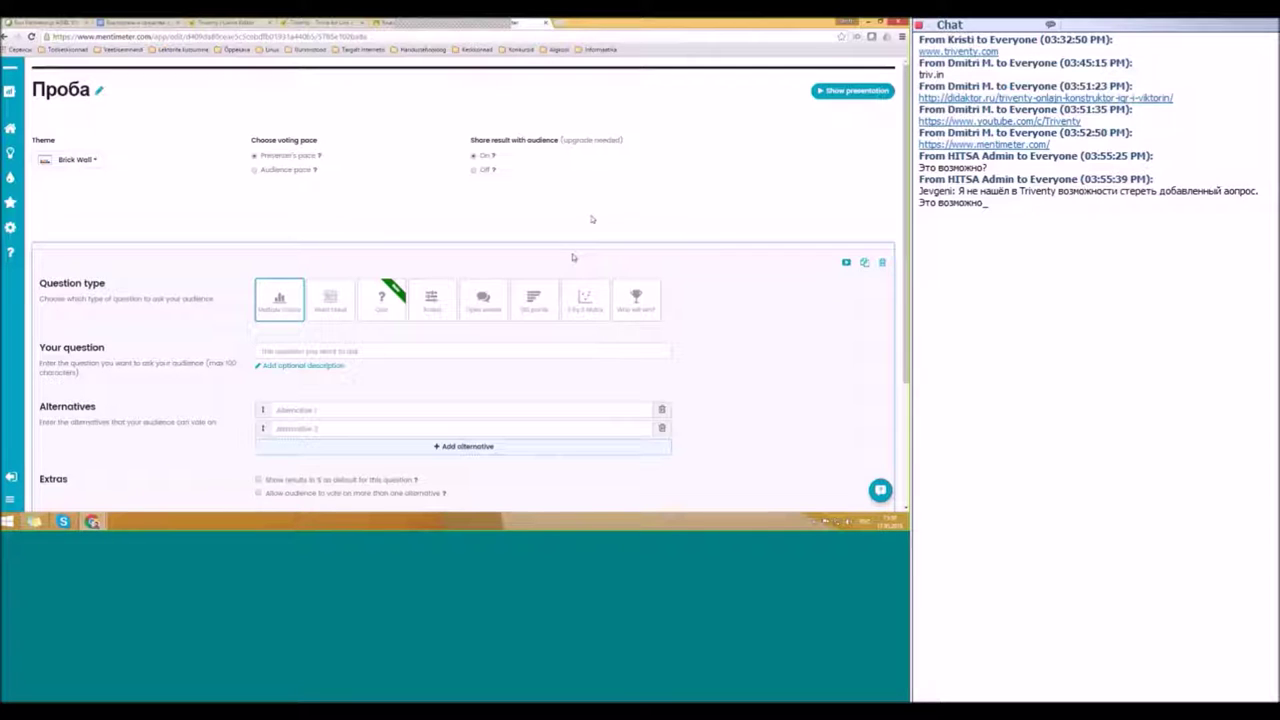
Step: Try Word Cloud with 3 entries per voter and Quiz, then settle on Scales
scroll(590, 226, down, 2)
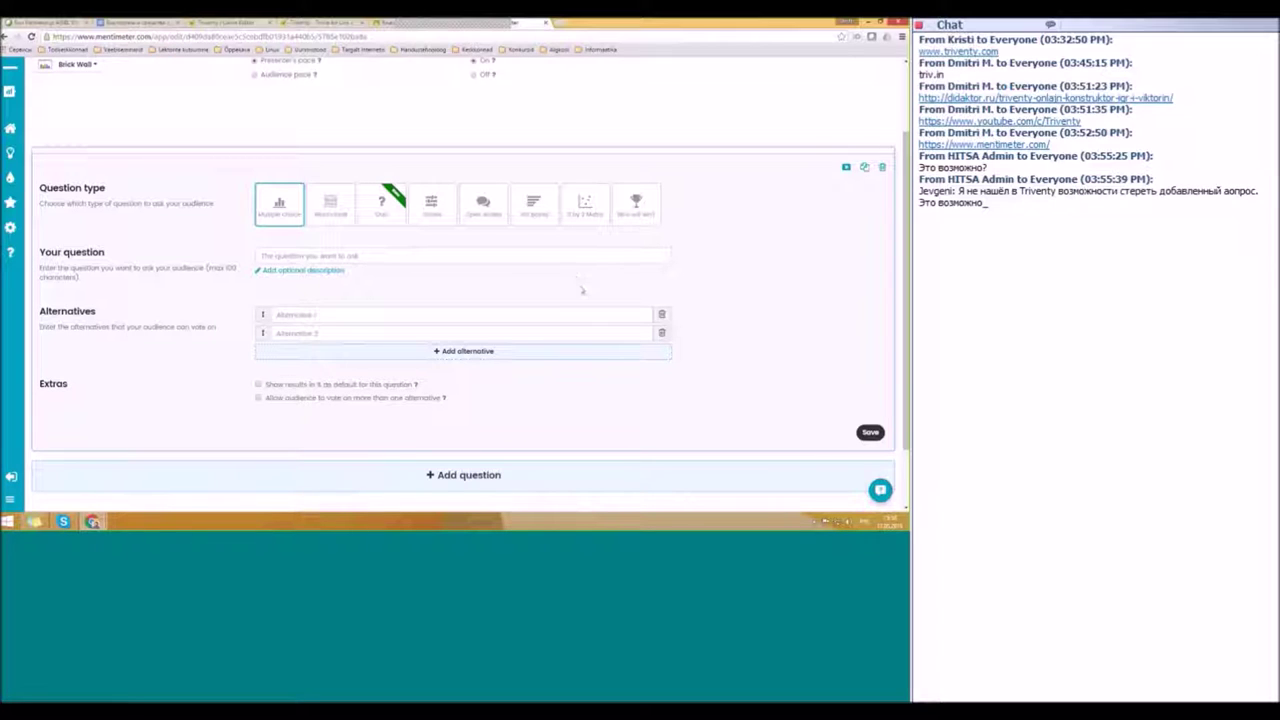
scroll(572, 318, up, 2)
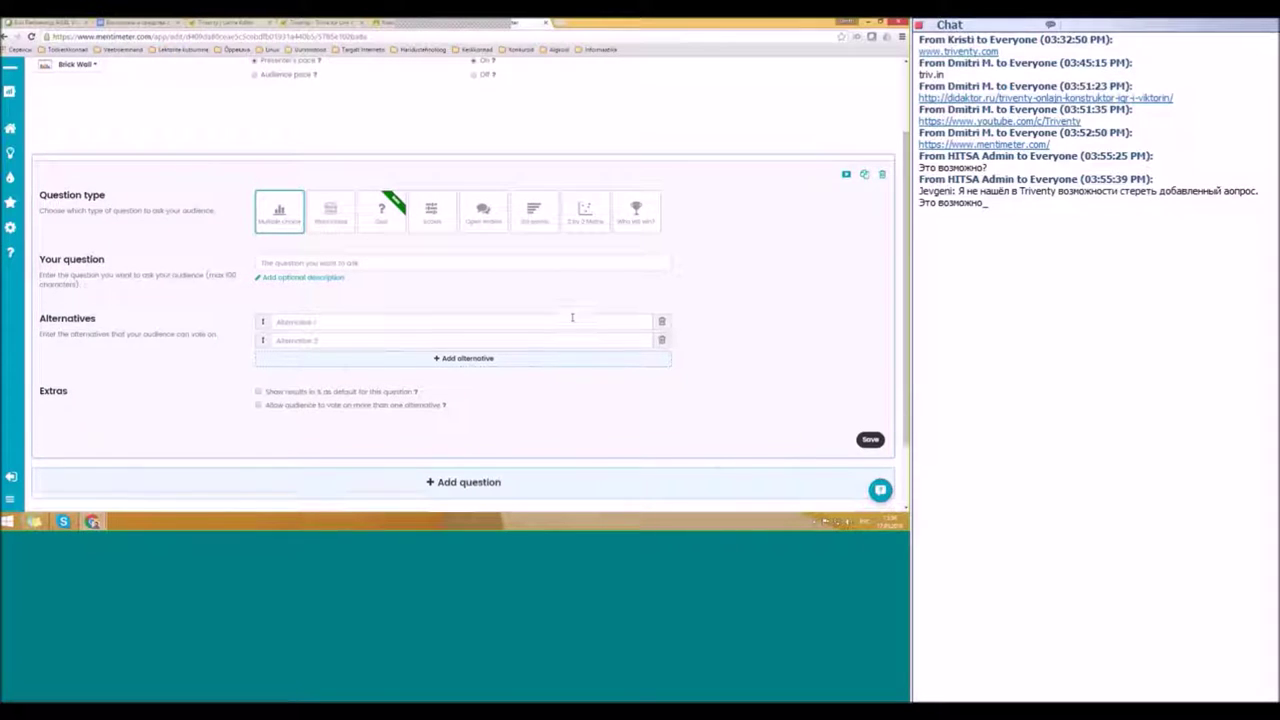
scroll(565, 240, down, 2)
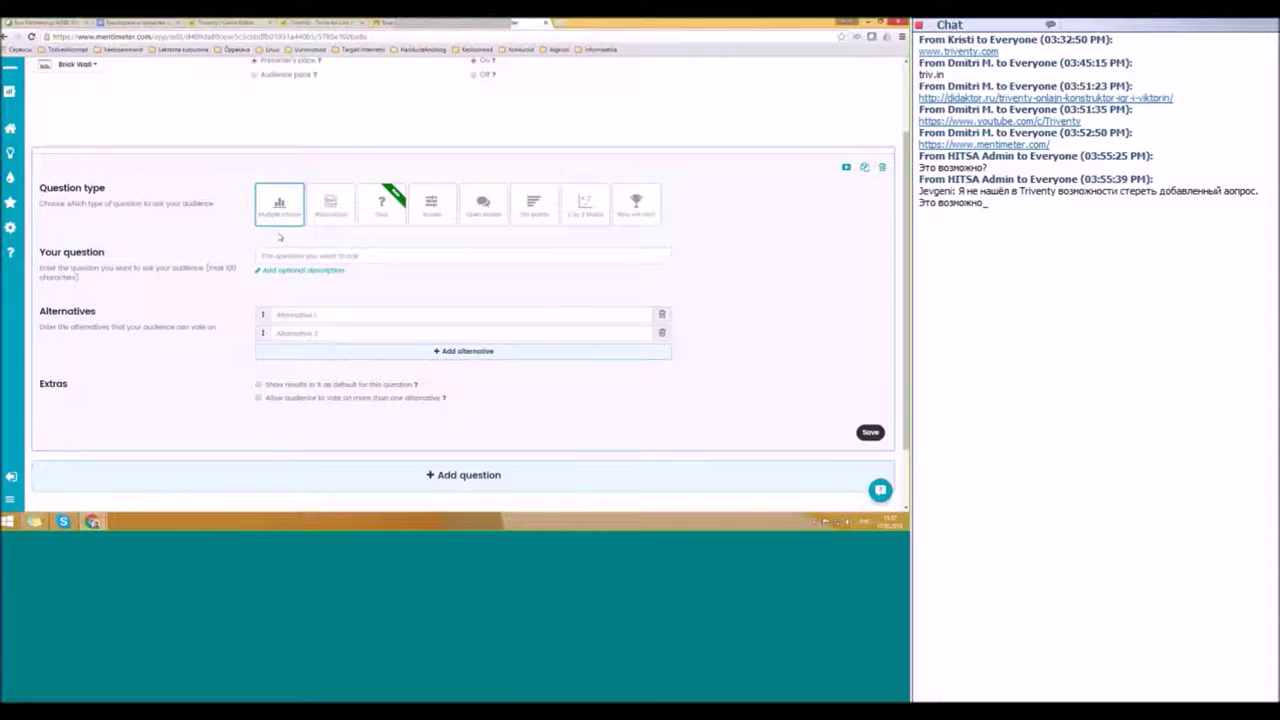
click(334, 212)
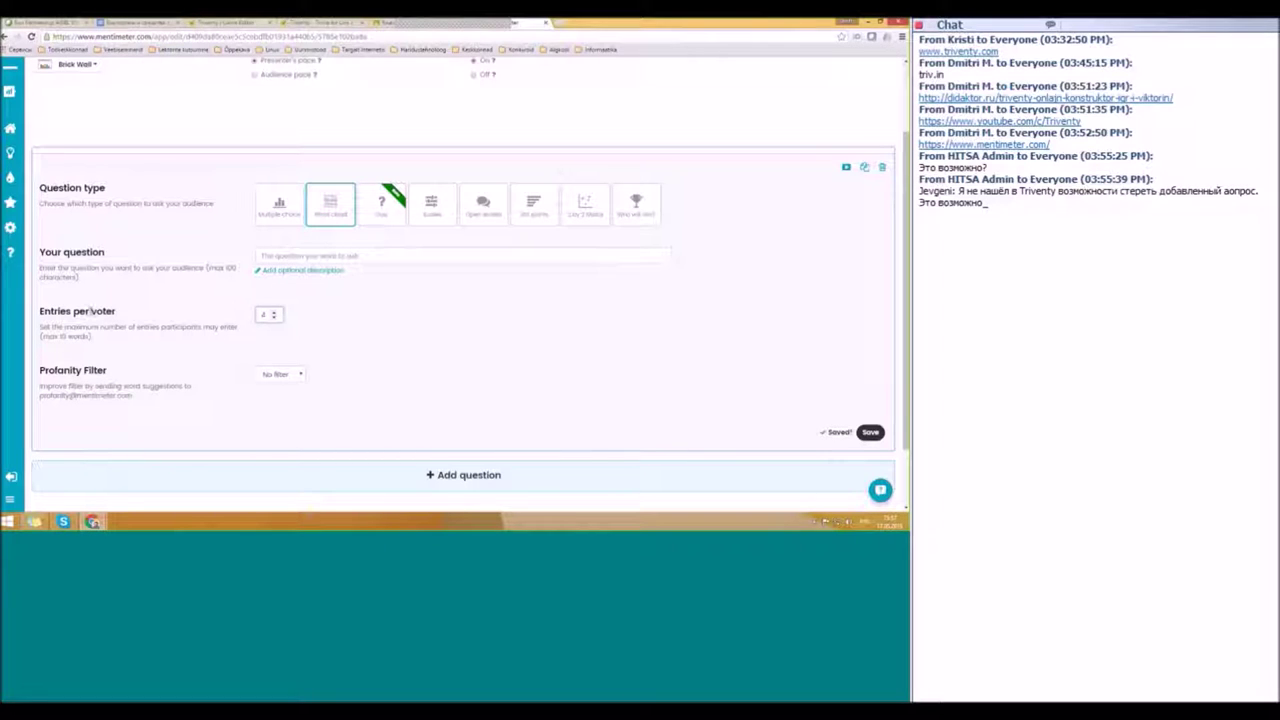
click(274, 320)
click(381, 203)
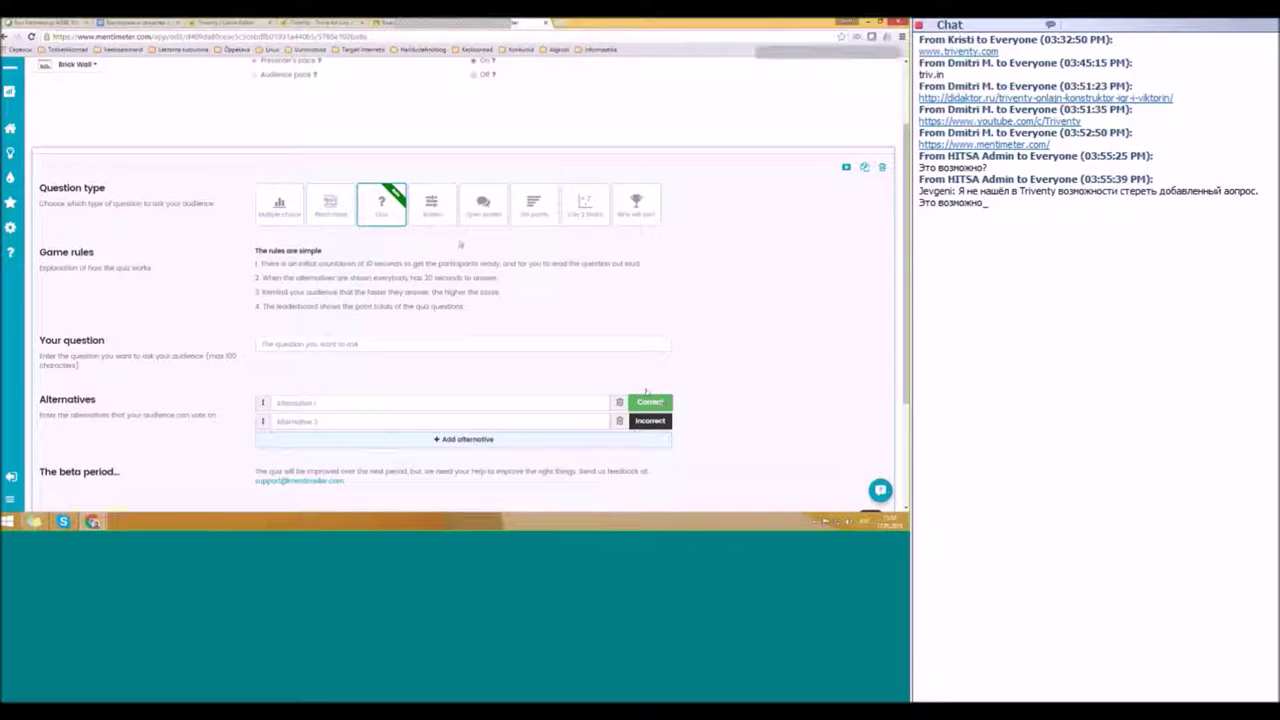
click(431, 205)
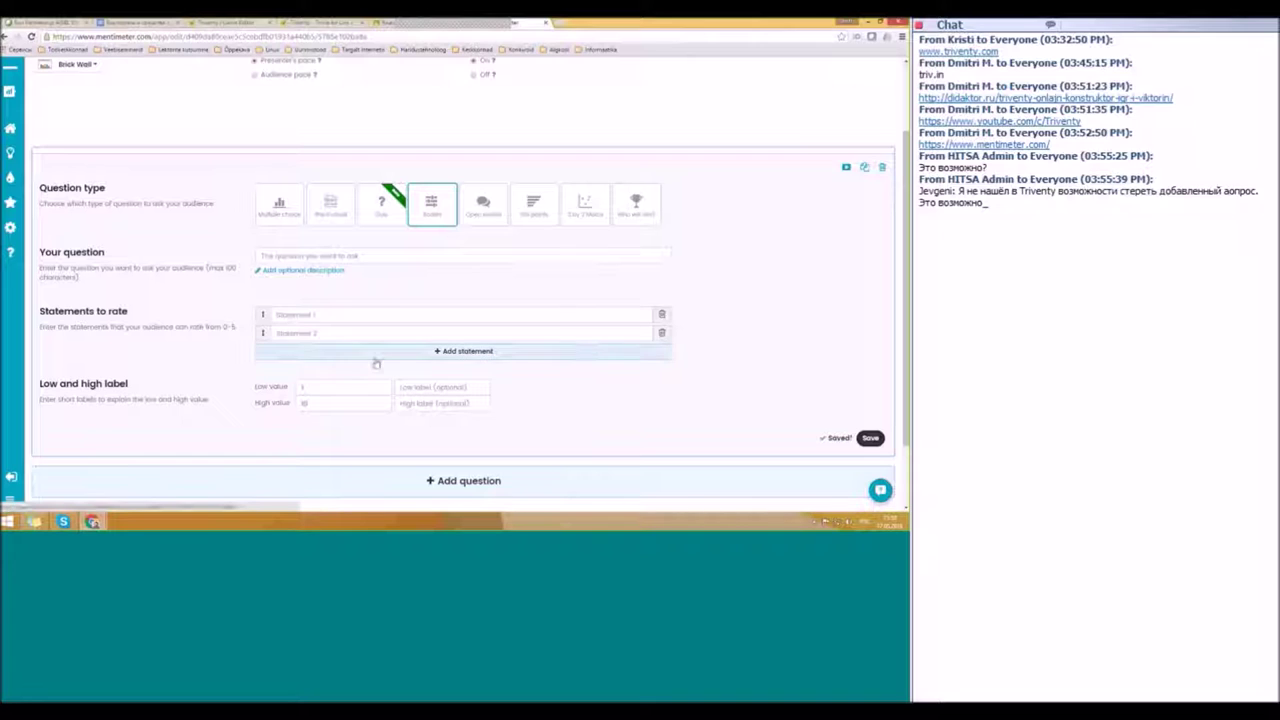
Step: Change the Scales question's high value from 10 to 5
click(303, 314)
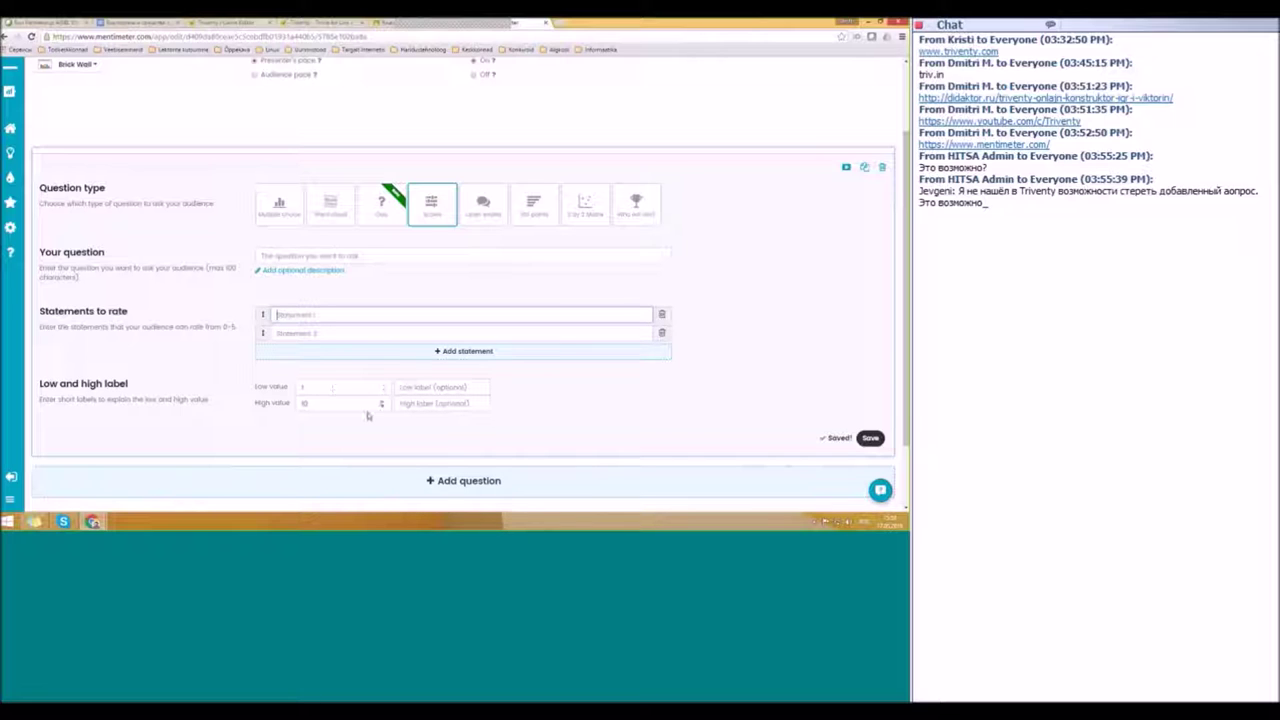
click(347, 404)
text(6)
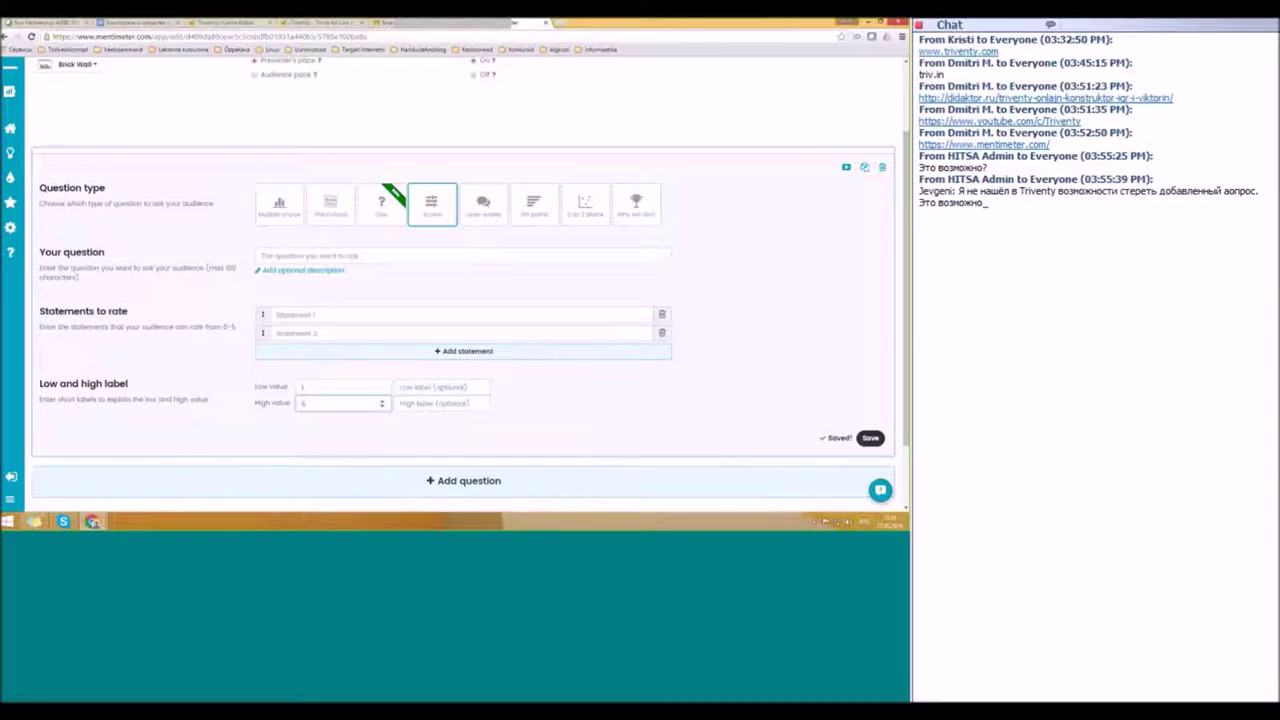
click(420, 388)
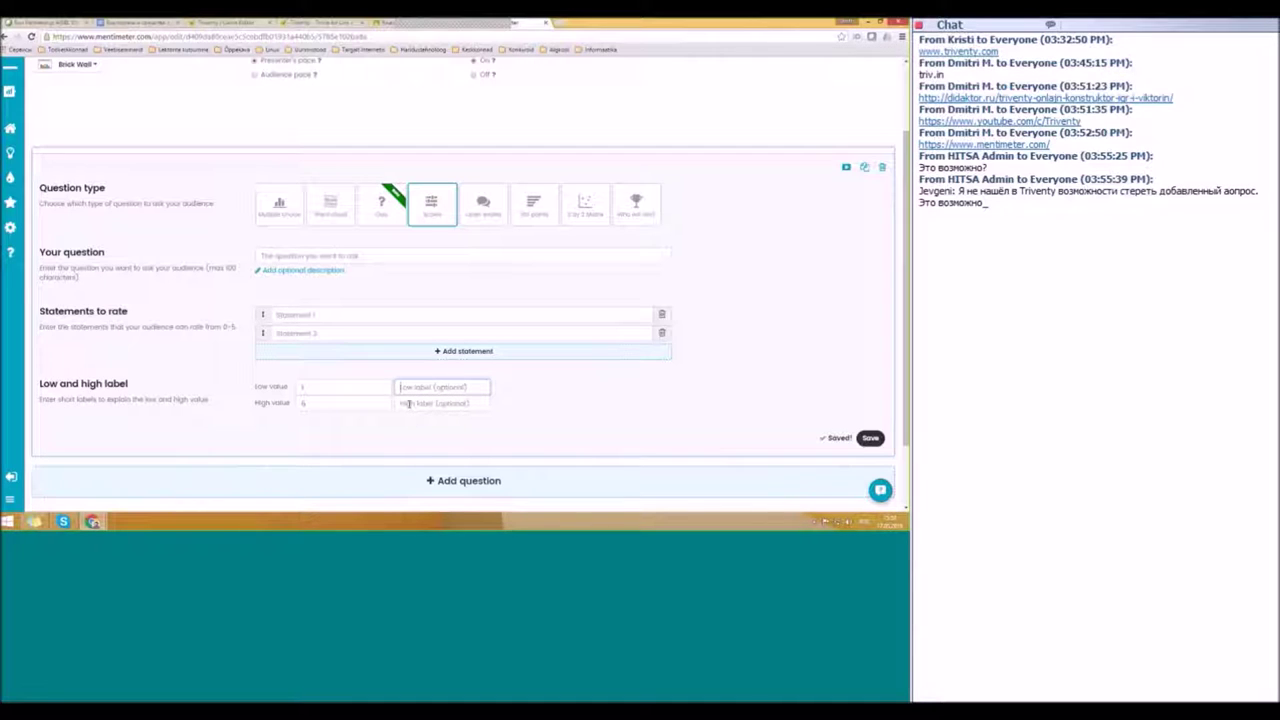
click(400, 349)
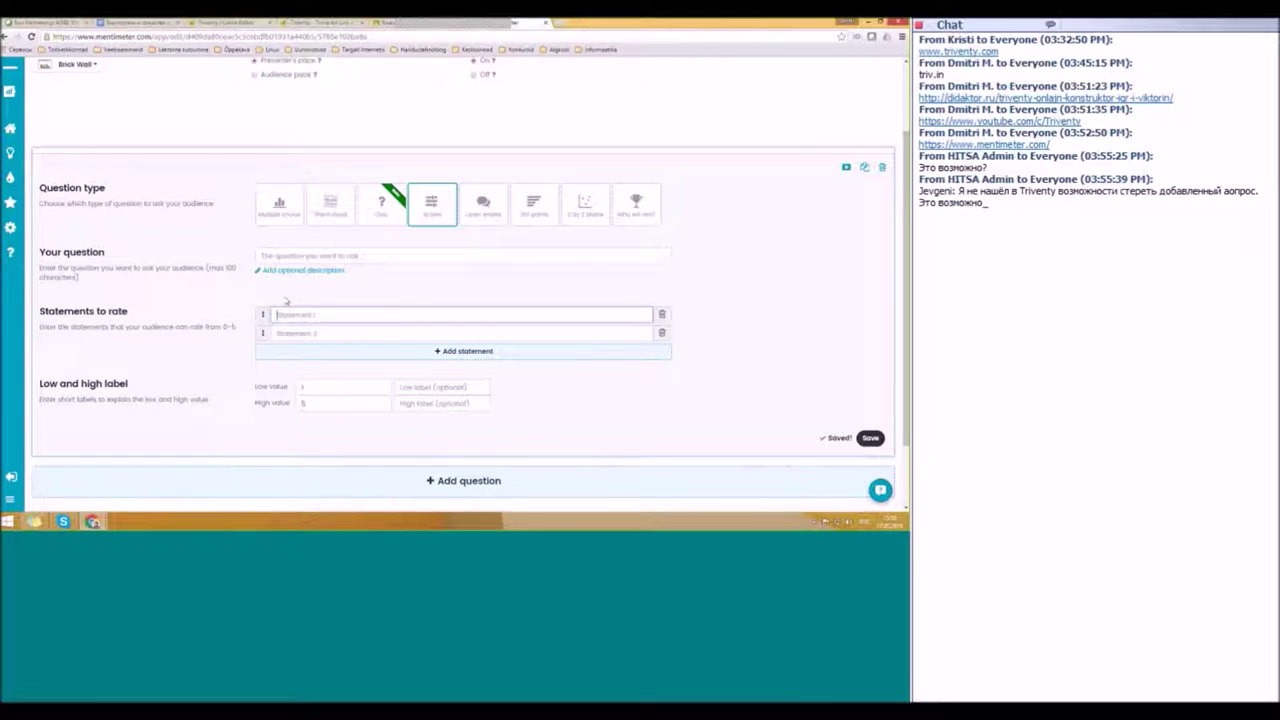
Step: Enter 'Оцени предметы' with statements Информатика, Математика and Русский язык
click(283, 256)
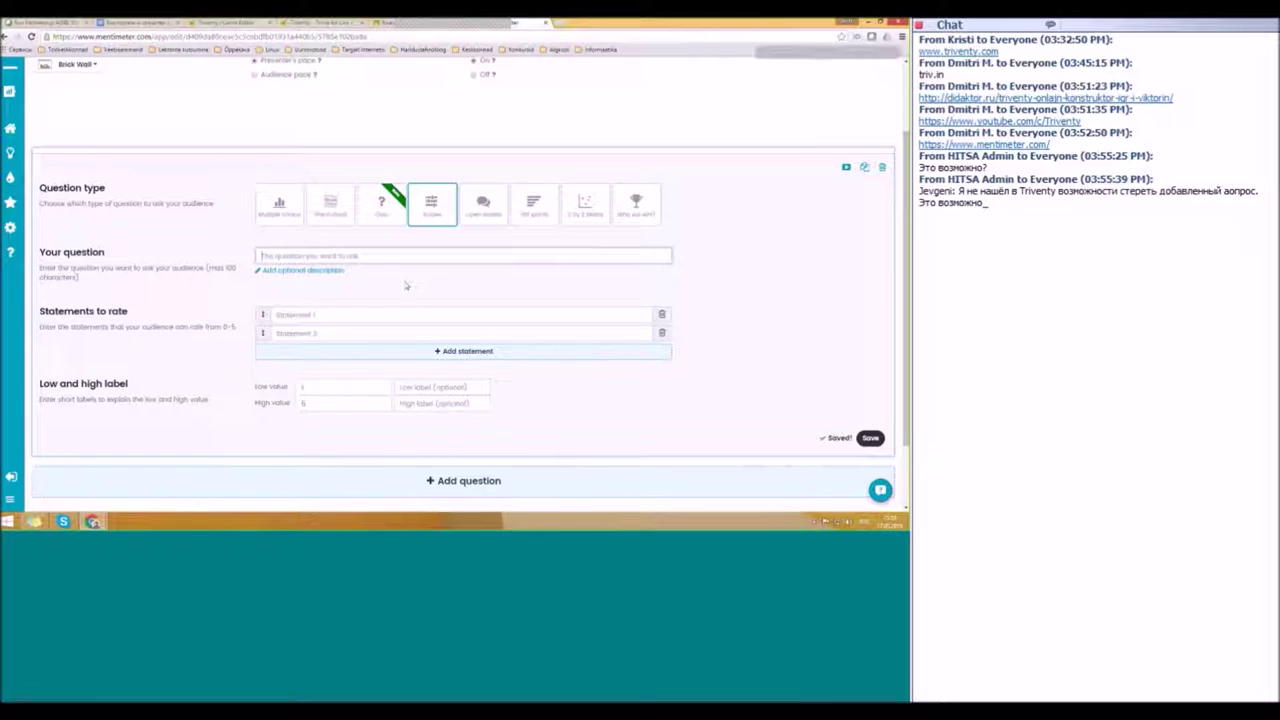
text(O)
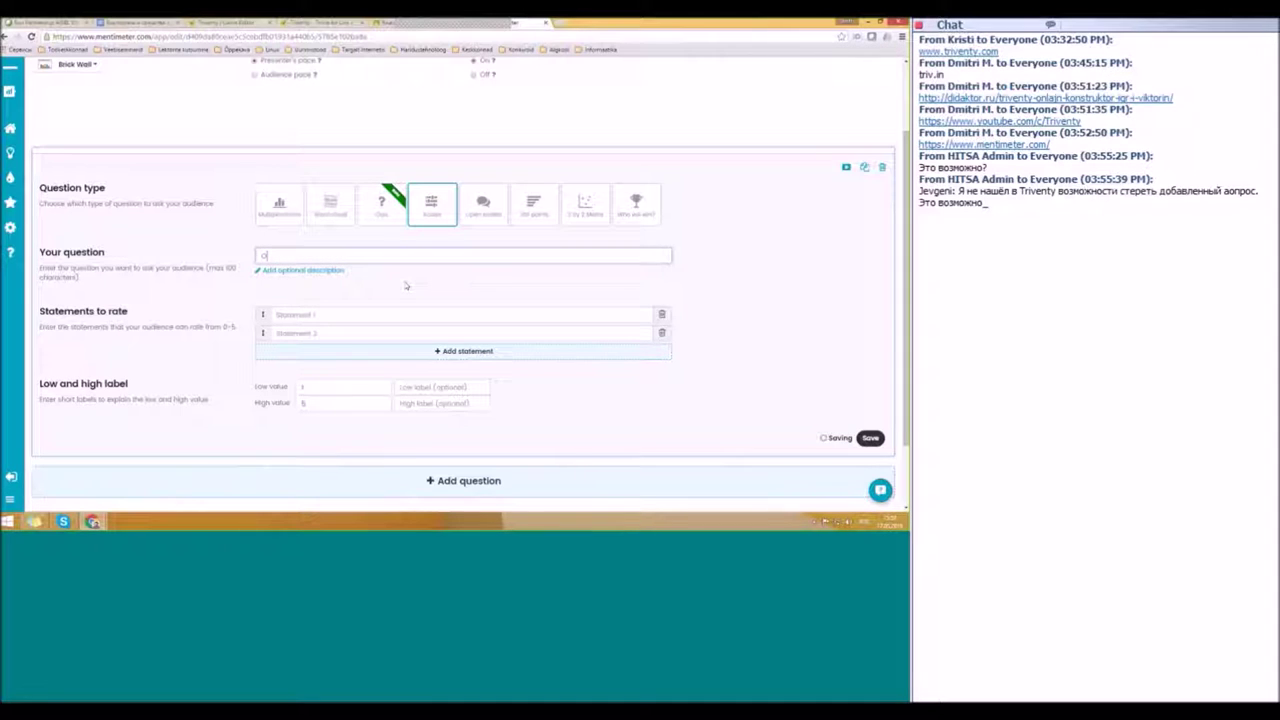
text(pe)
text(и предмет)
text(ы)
click(318, 316)
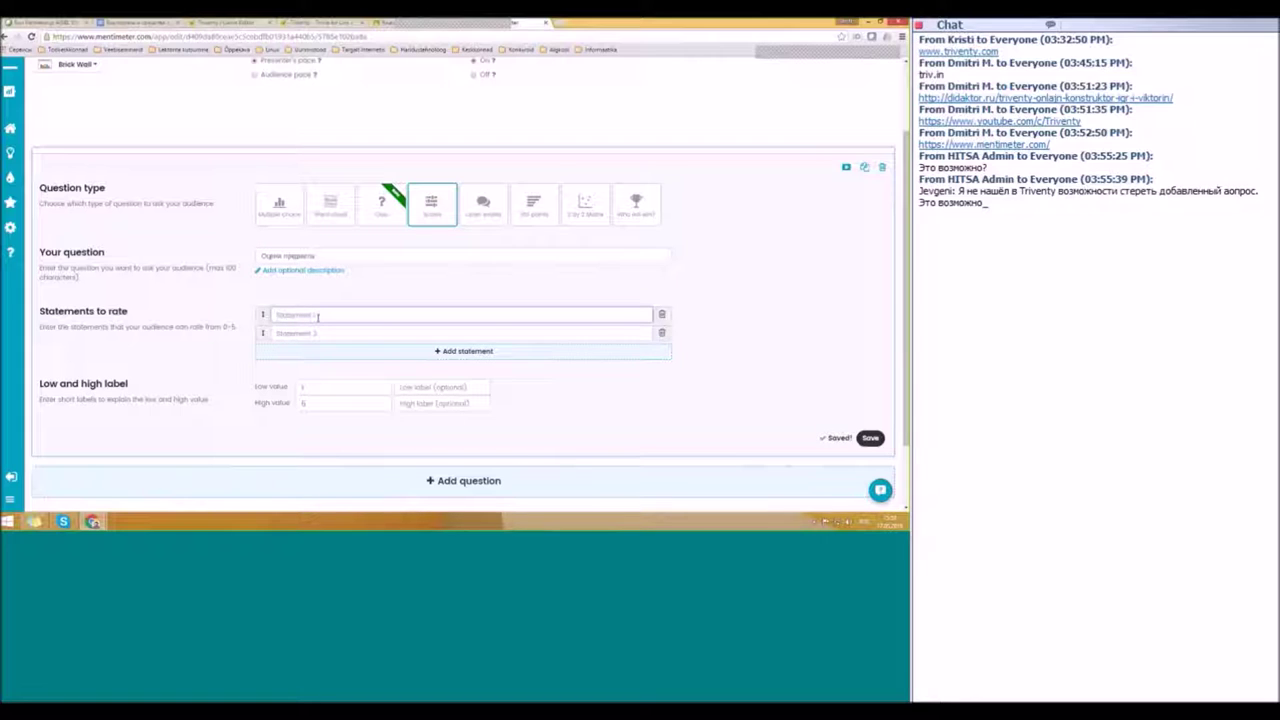
text(Инфо)
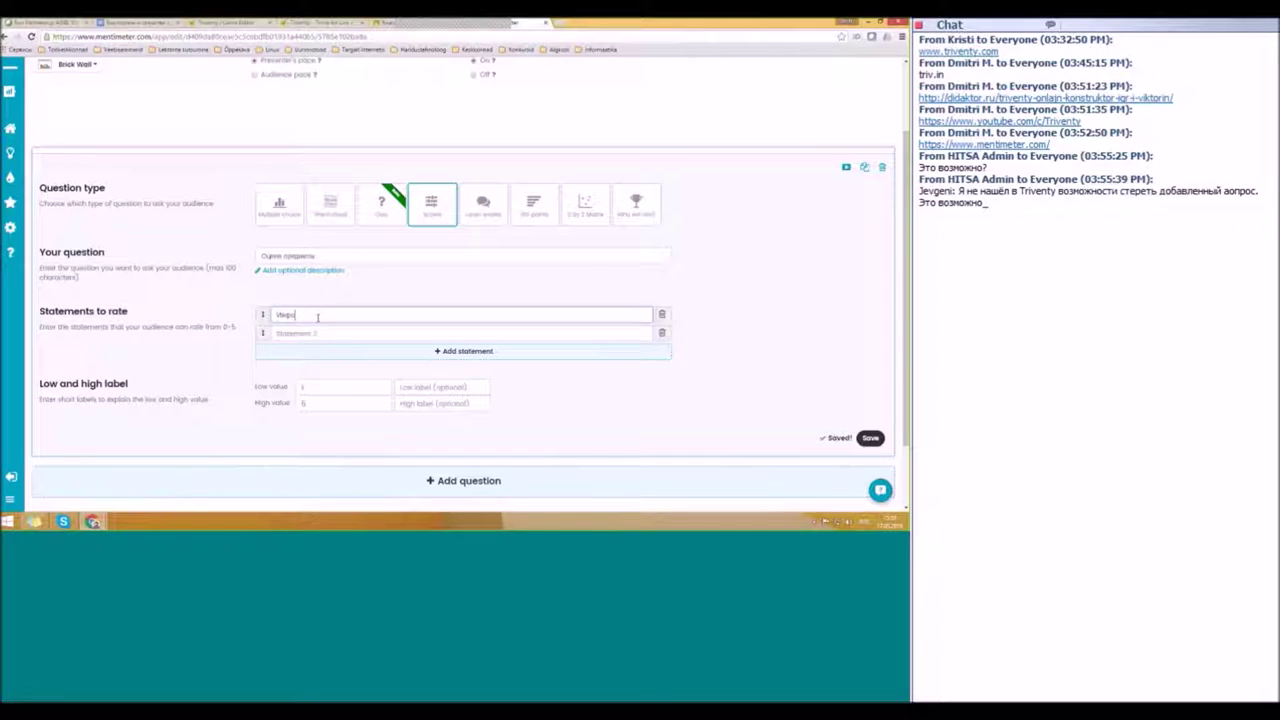
text(рматика)
key(Tab)
text(Мат)
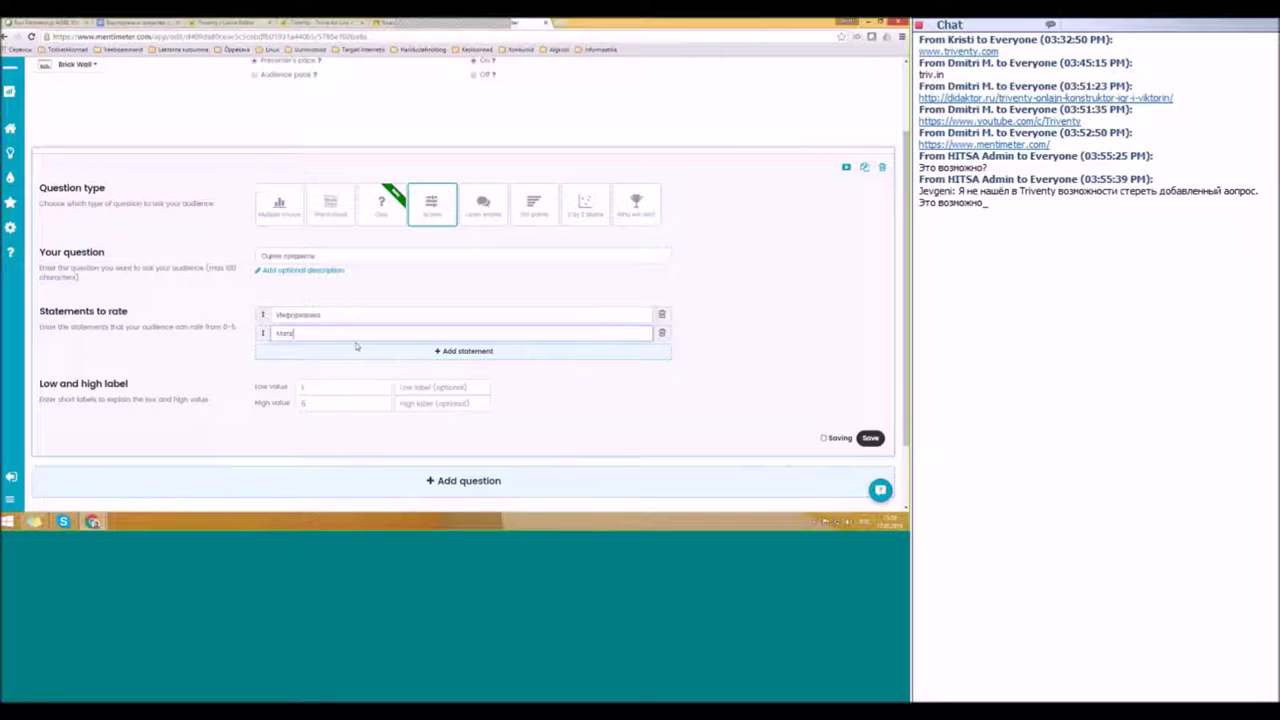
text(ематика)
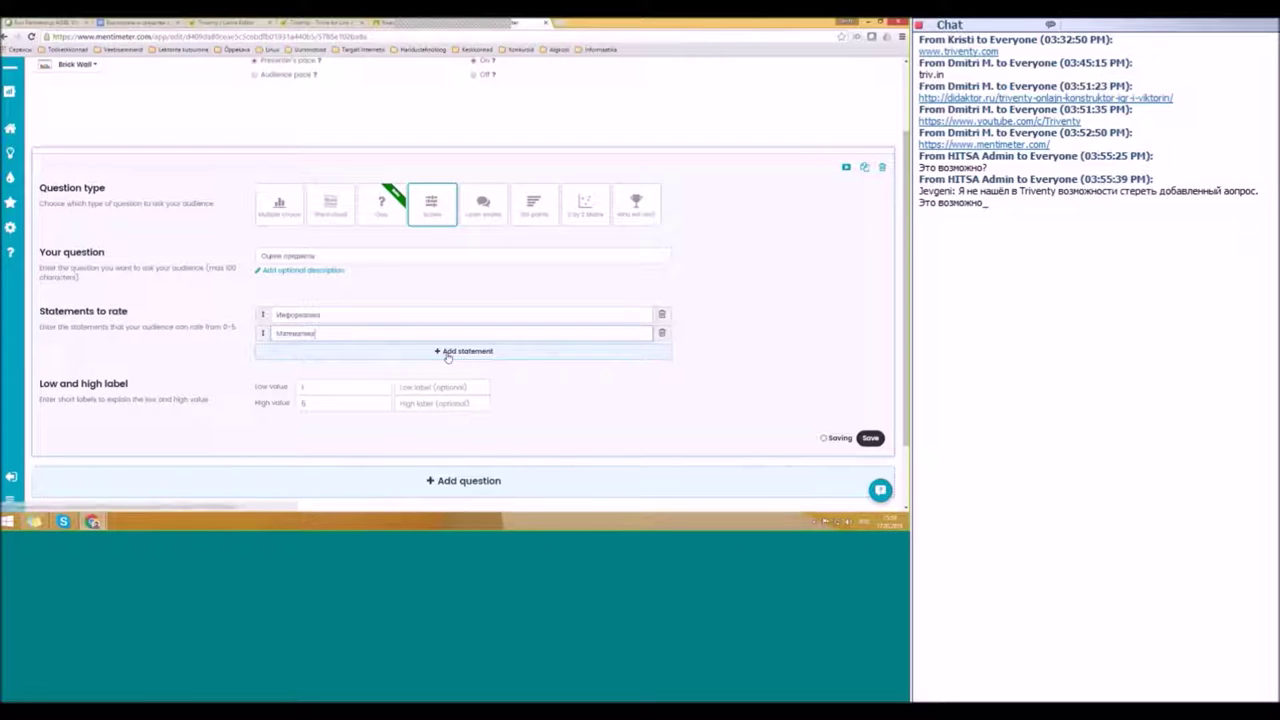
click(449, 351)
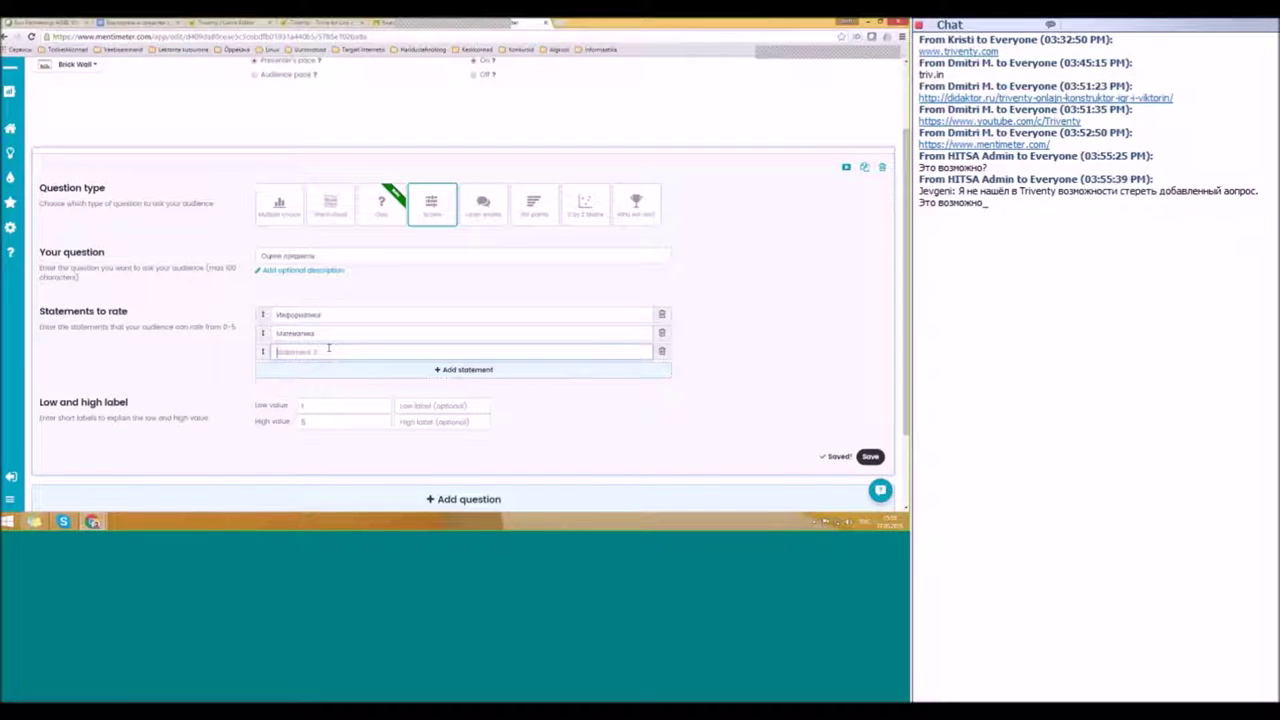
text(Русский язык)
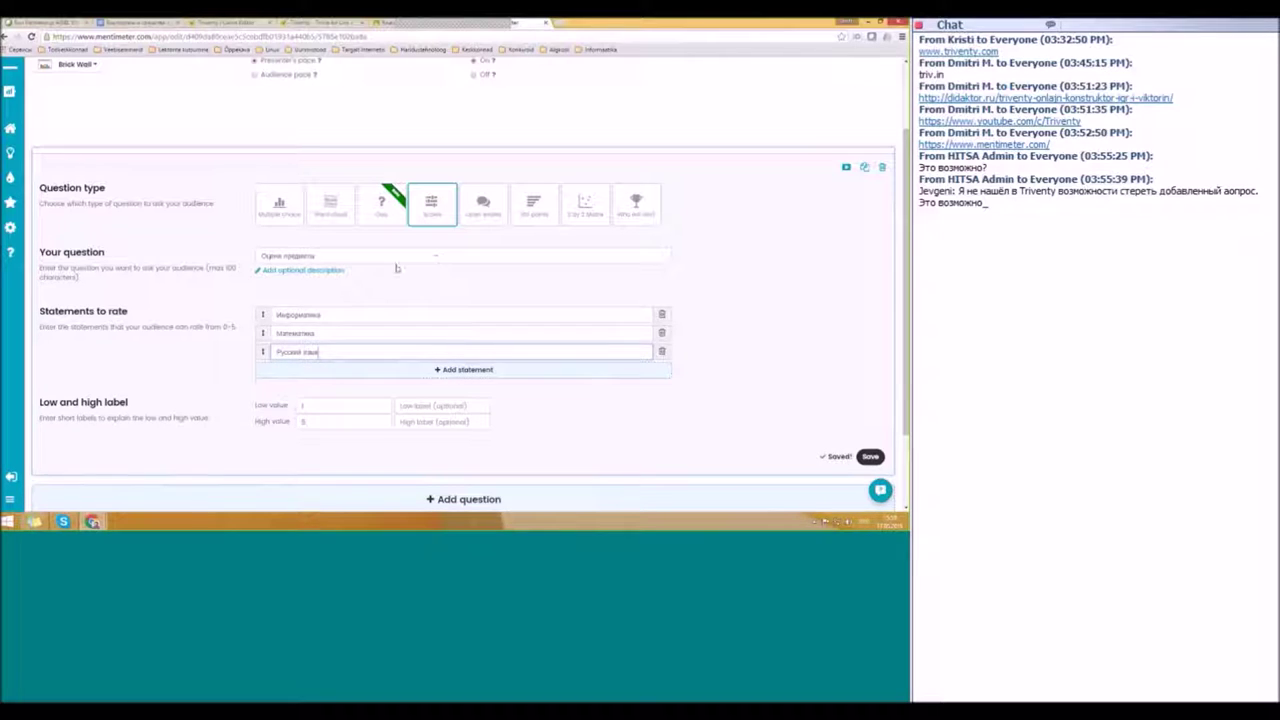
scroll(569, 406, down, 2)
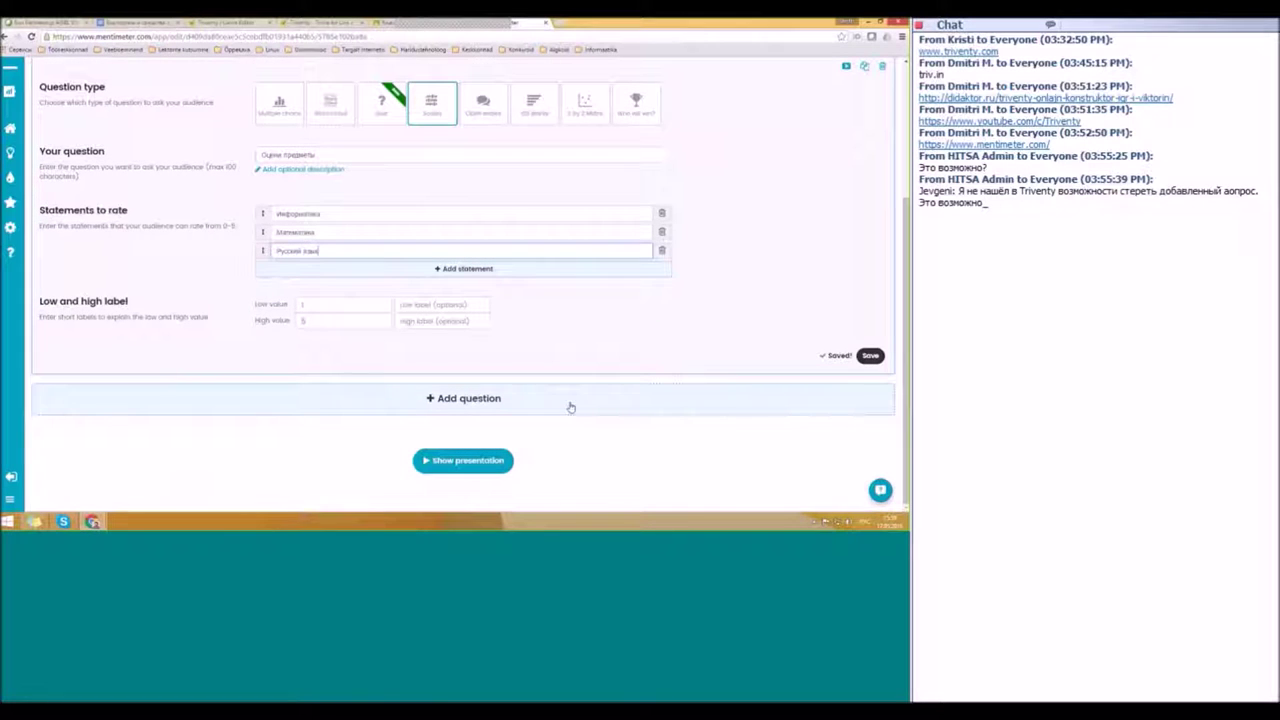
Step: Save the Scales question and make the next question a Word Cloud
click(869, 357)
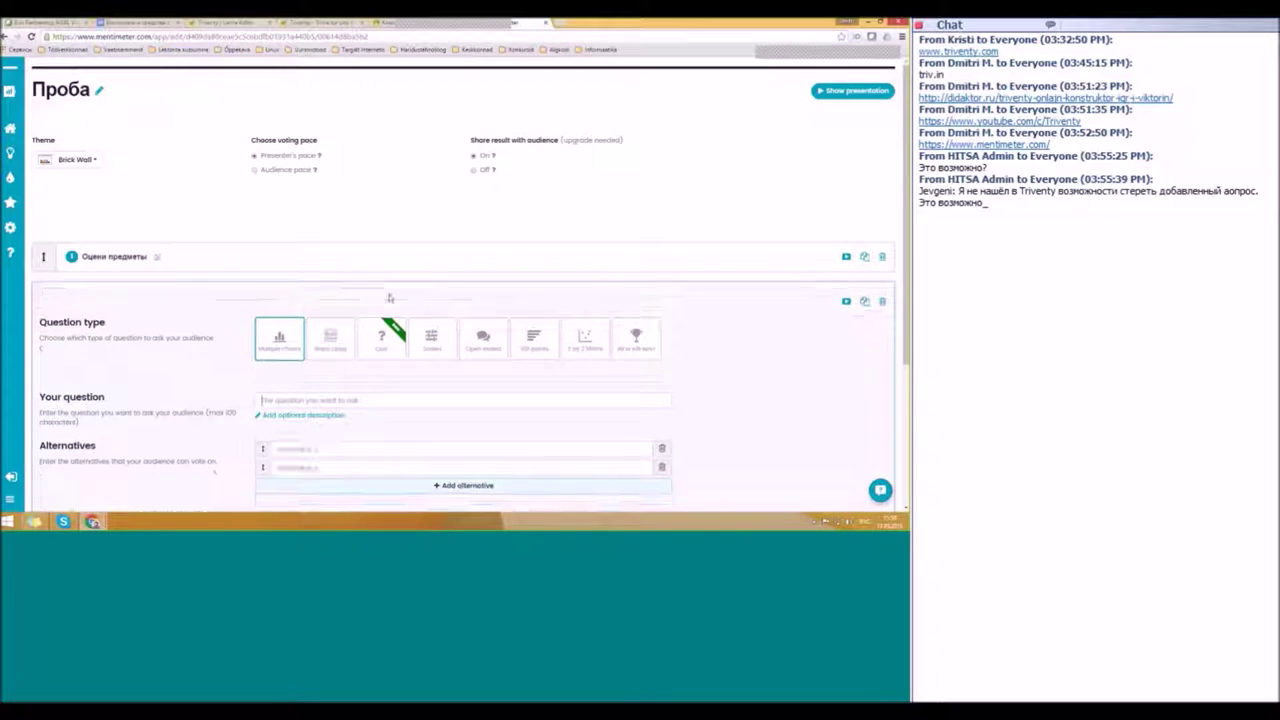
scroll(398, 304, down, 1)
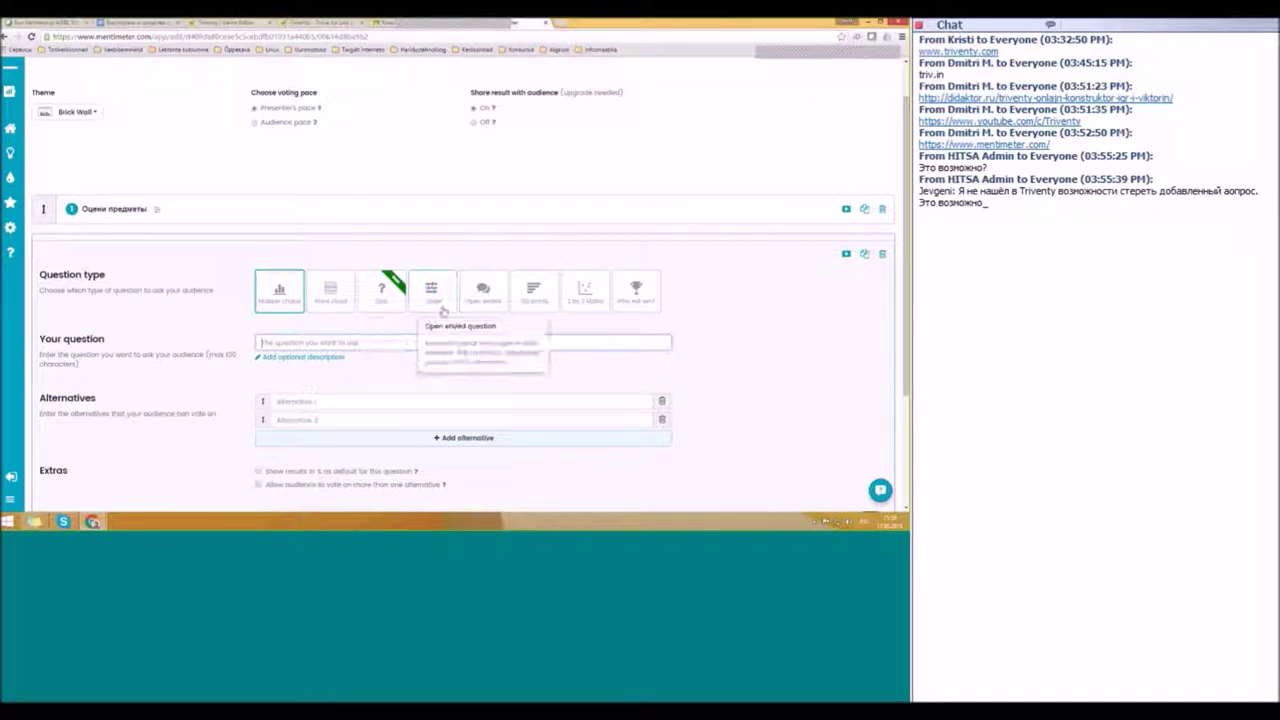
click(328, 298)
scroll(326, 382, down, 1)
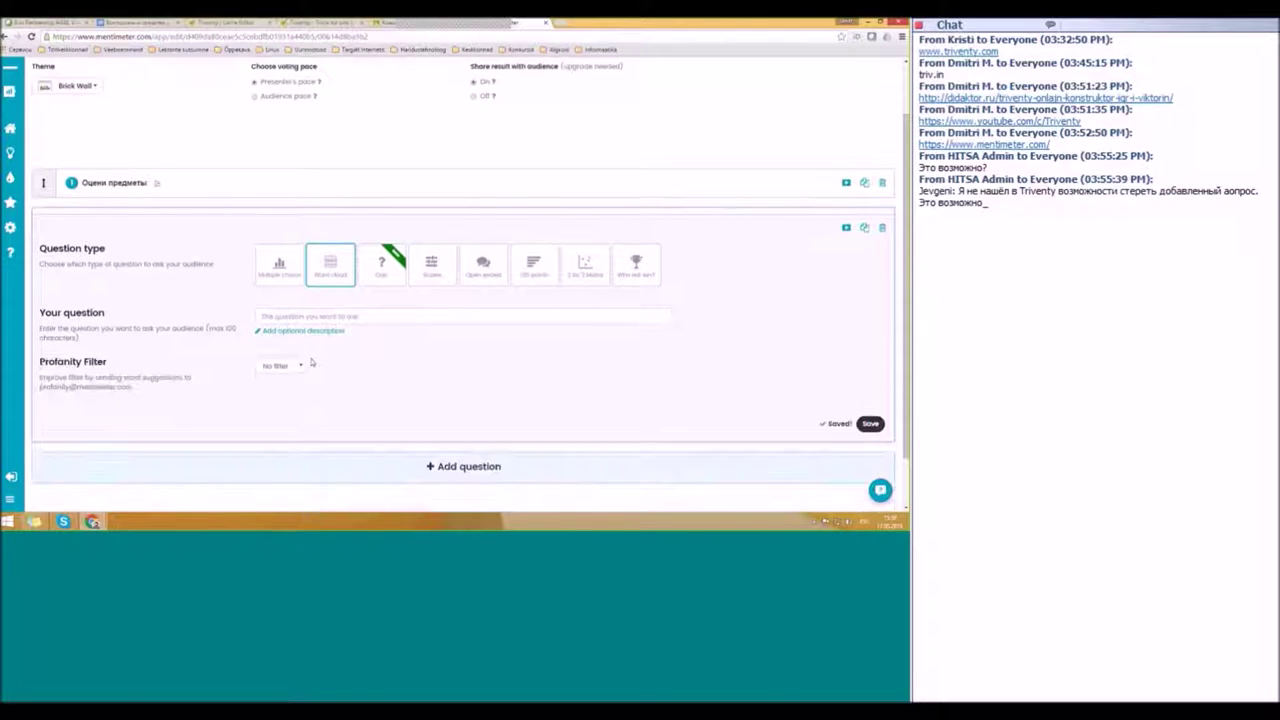
Step: Word the Word Cloud 'введи ключевые урока', allow 2 entries per voter, and save
click(356, 247)
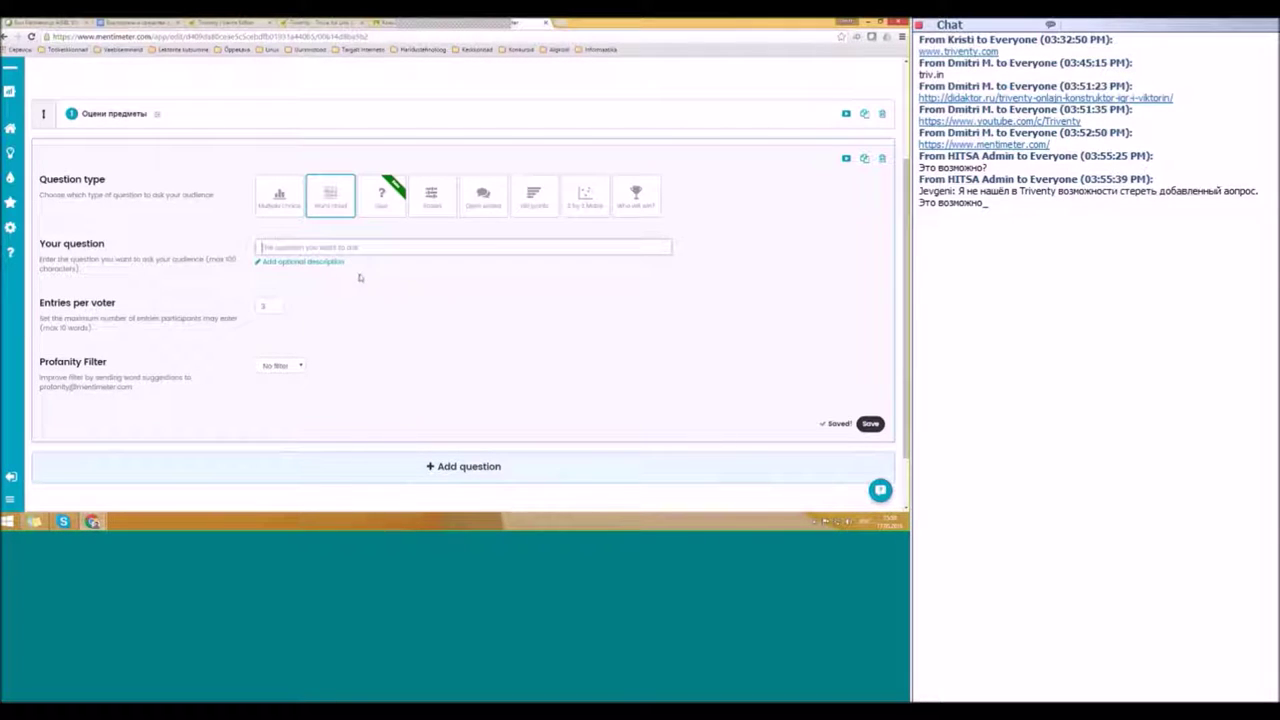
text(weеди ключе)
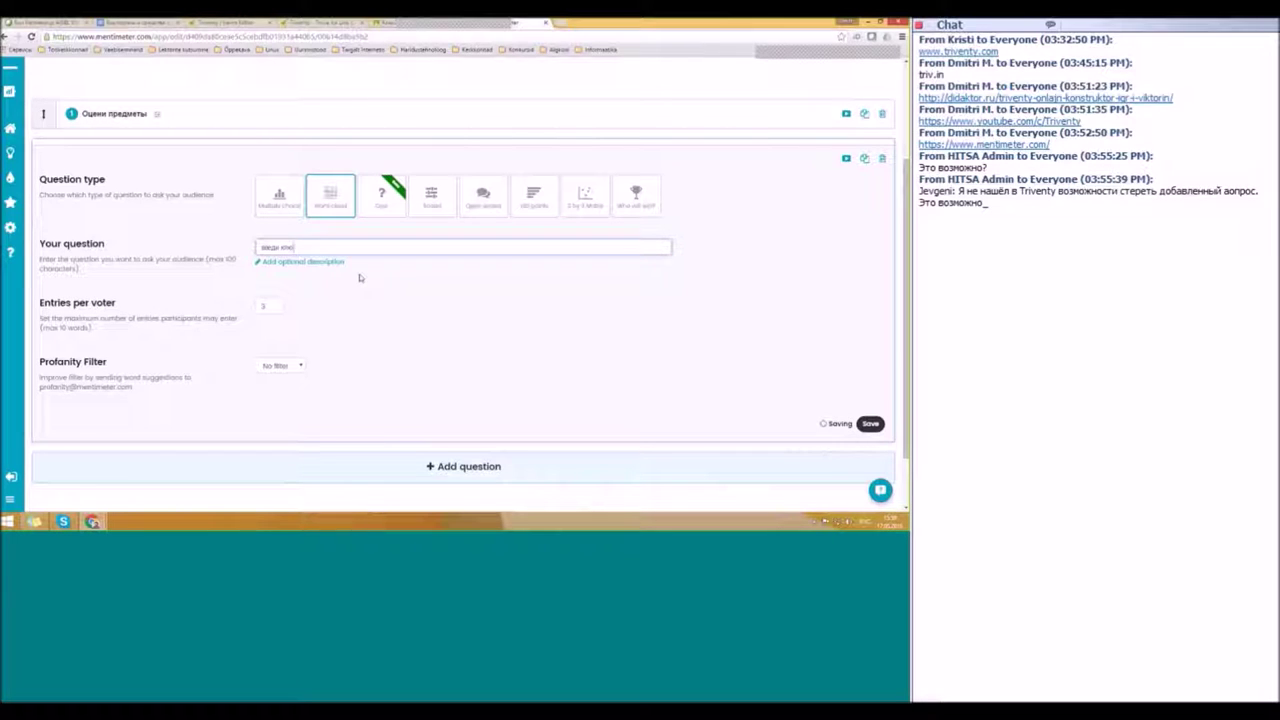
text(во)
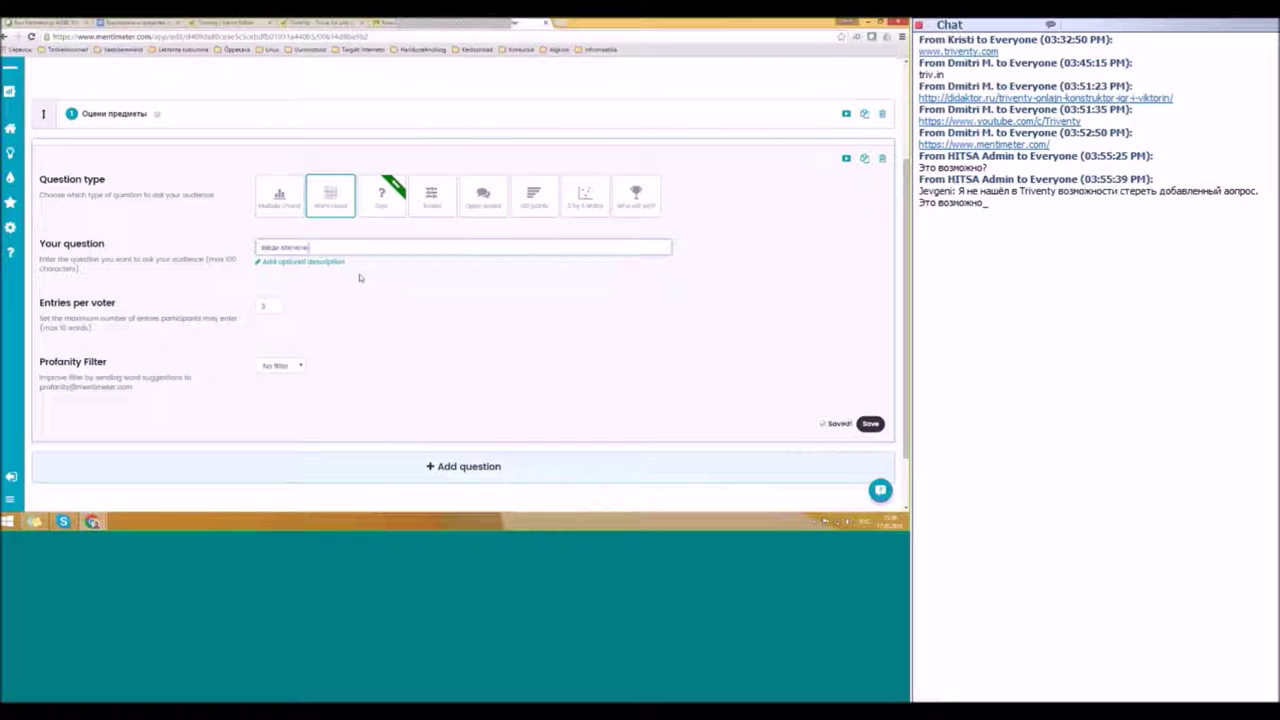
text(е уроки)
click(273, 308)
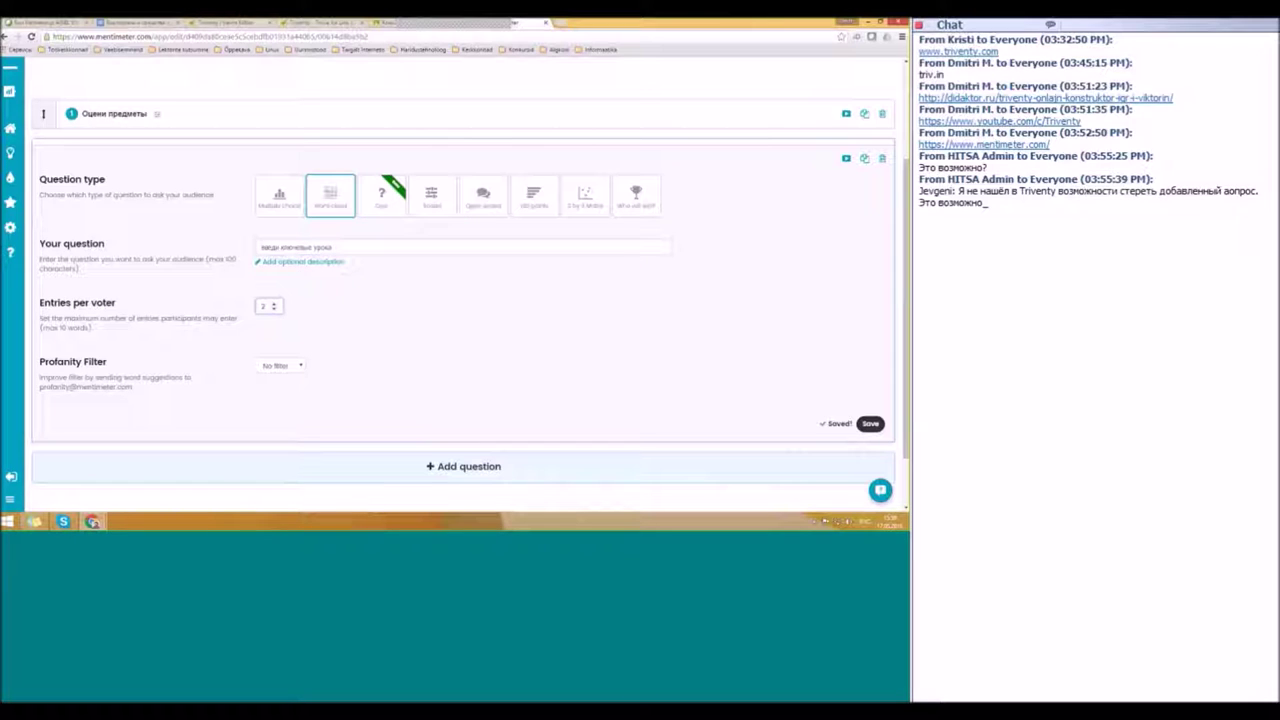
click(869, 424)
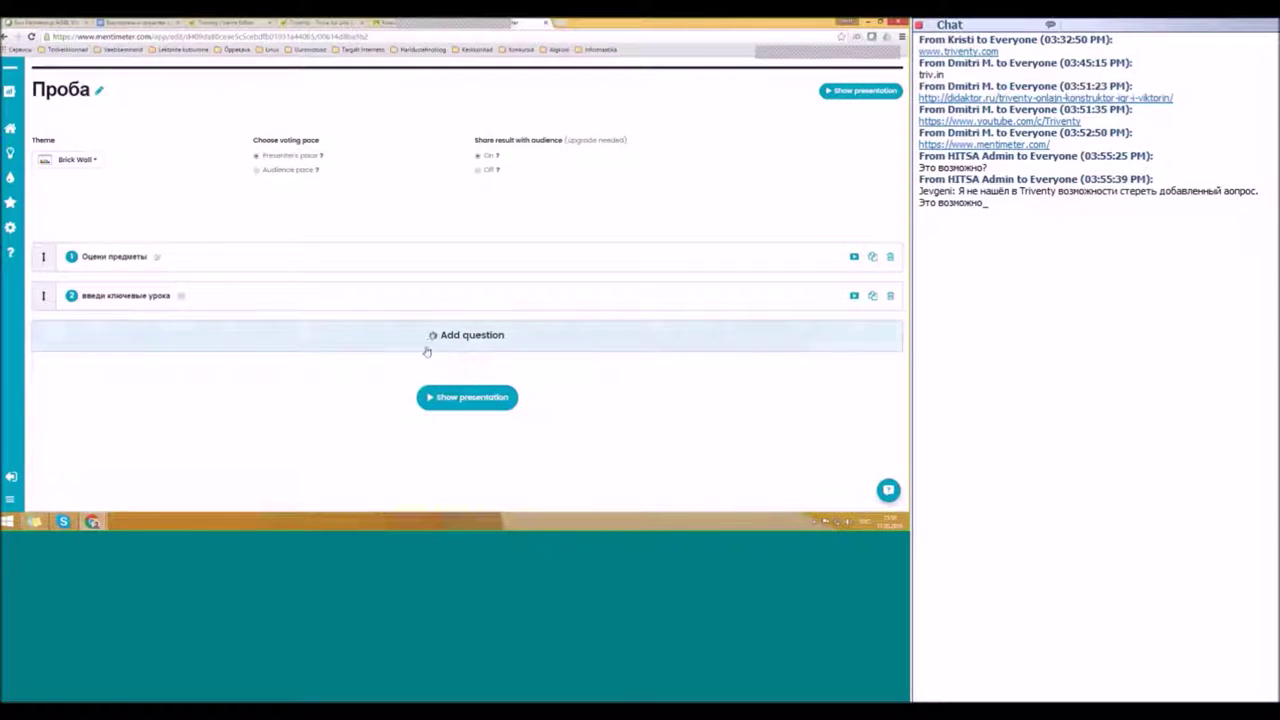
Step: Try adding a third question, then invite a friend by e-mail from the upgrade prompt
click(350, 345)
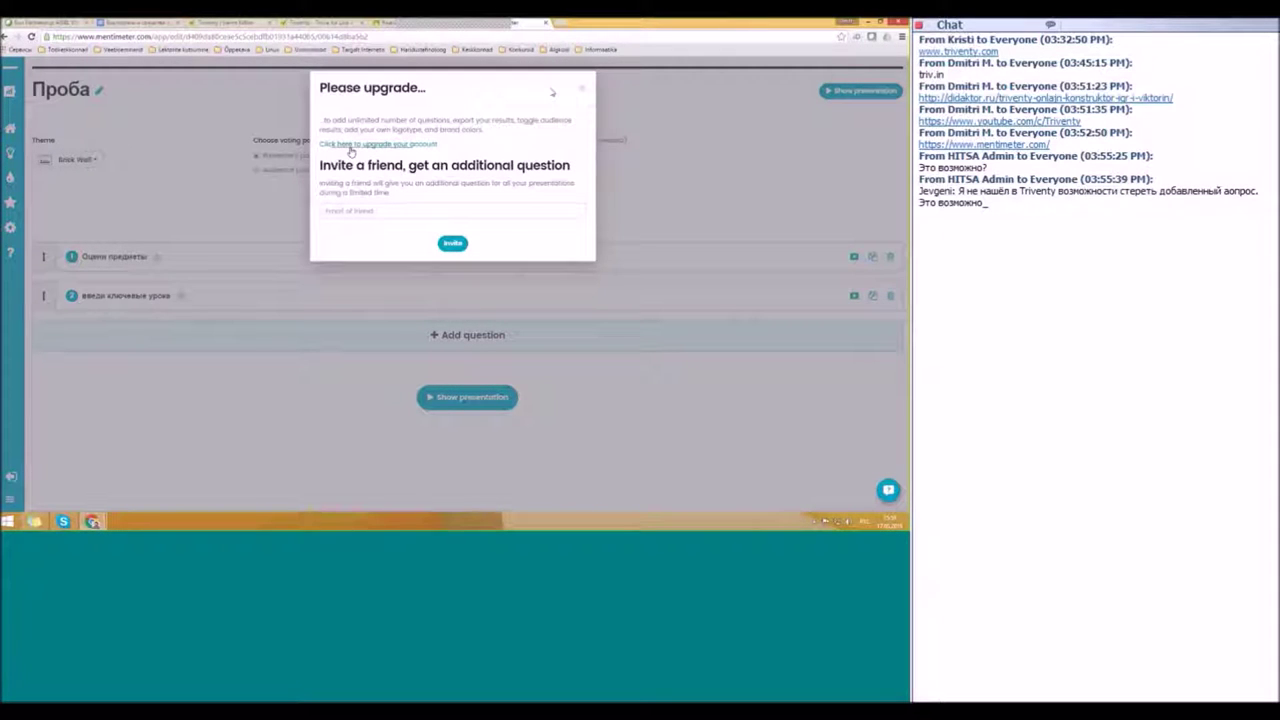
click(332, 212)
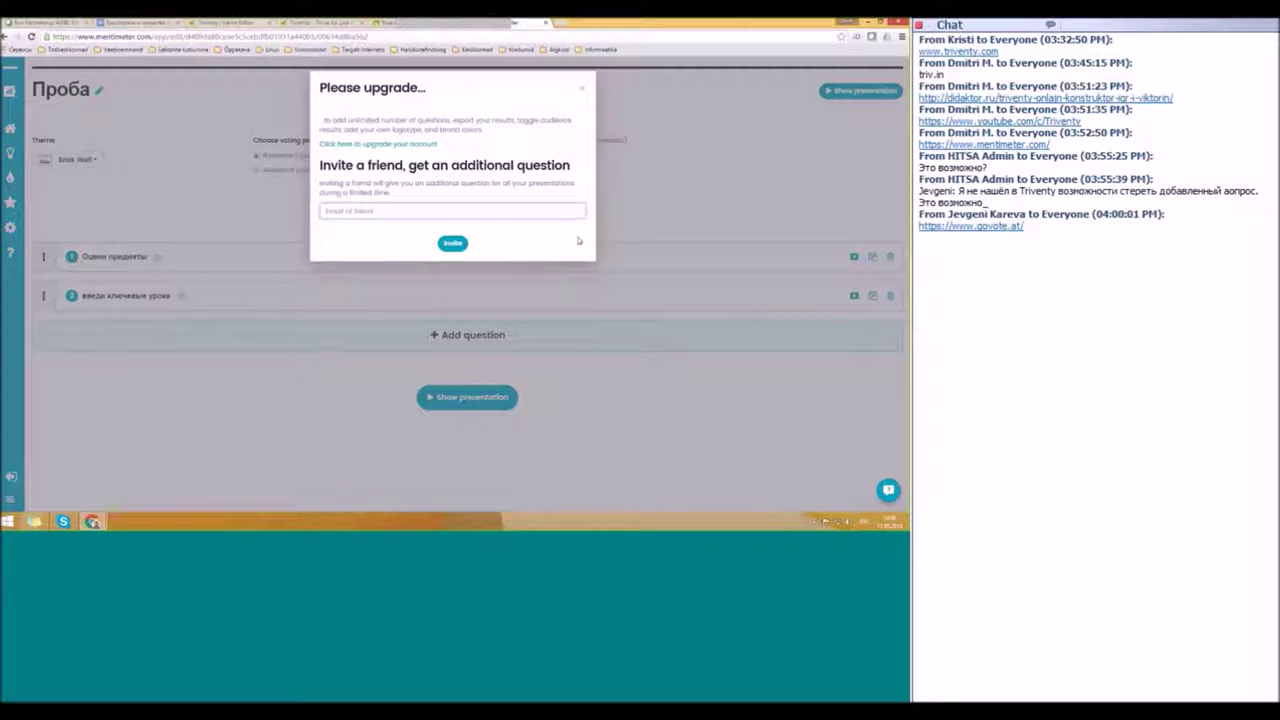
text(вшрко)
key(BackSpace)
key(BackSpace)
key(BackSpace)
key(BackSpace)
key(BackSpace)
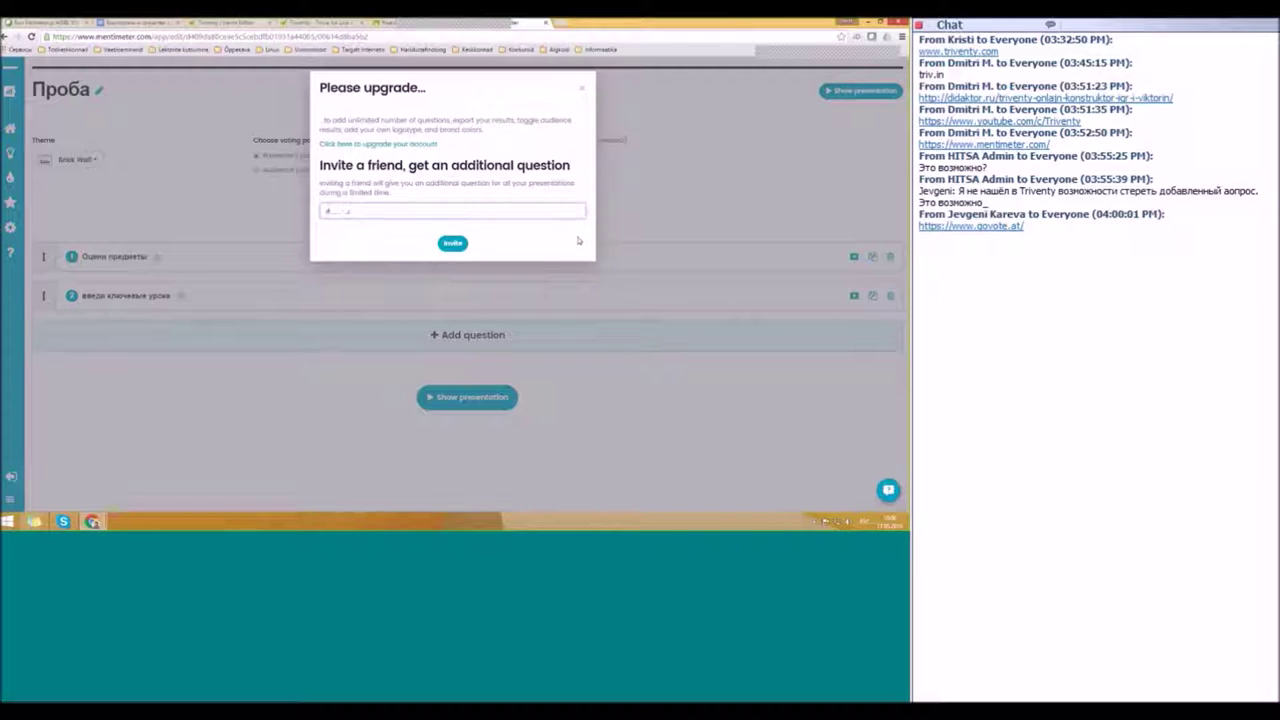
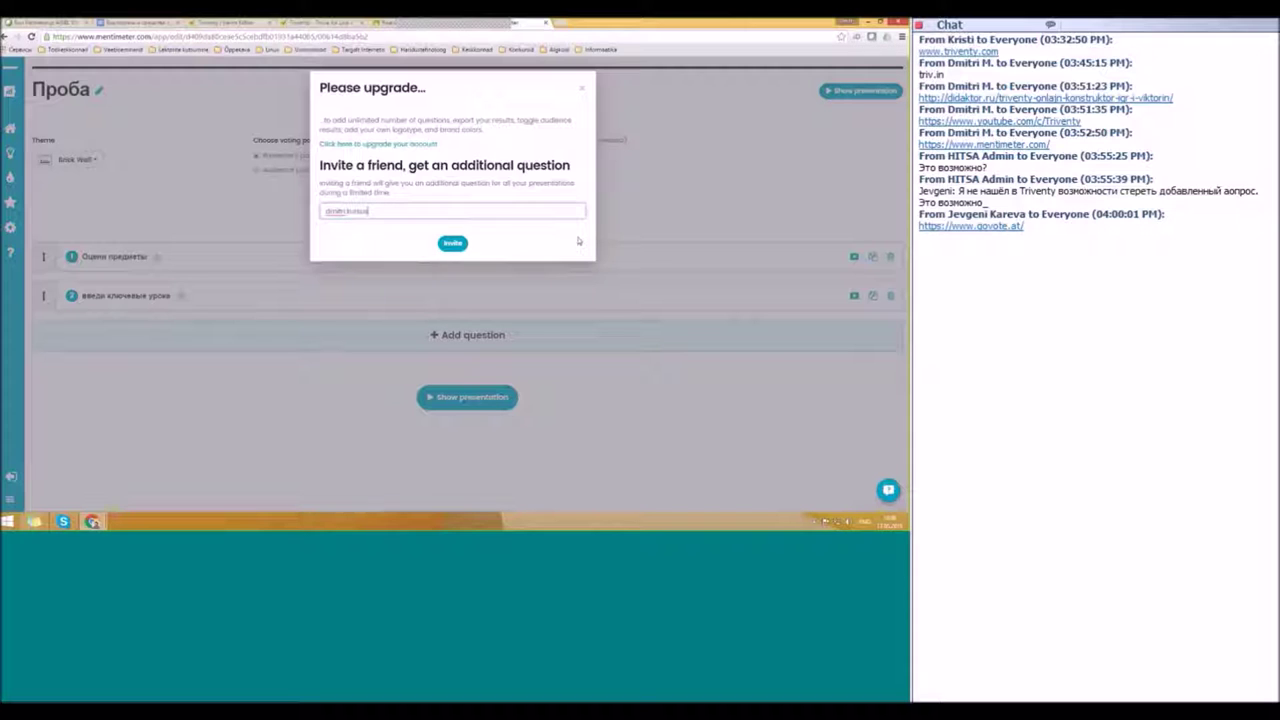
click(452, 243)
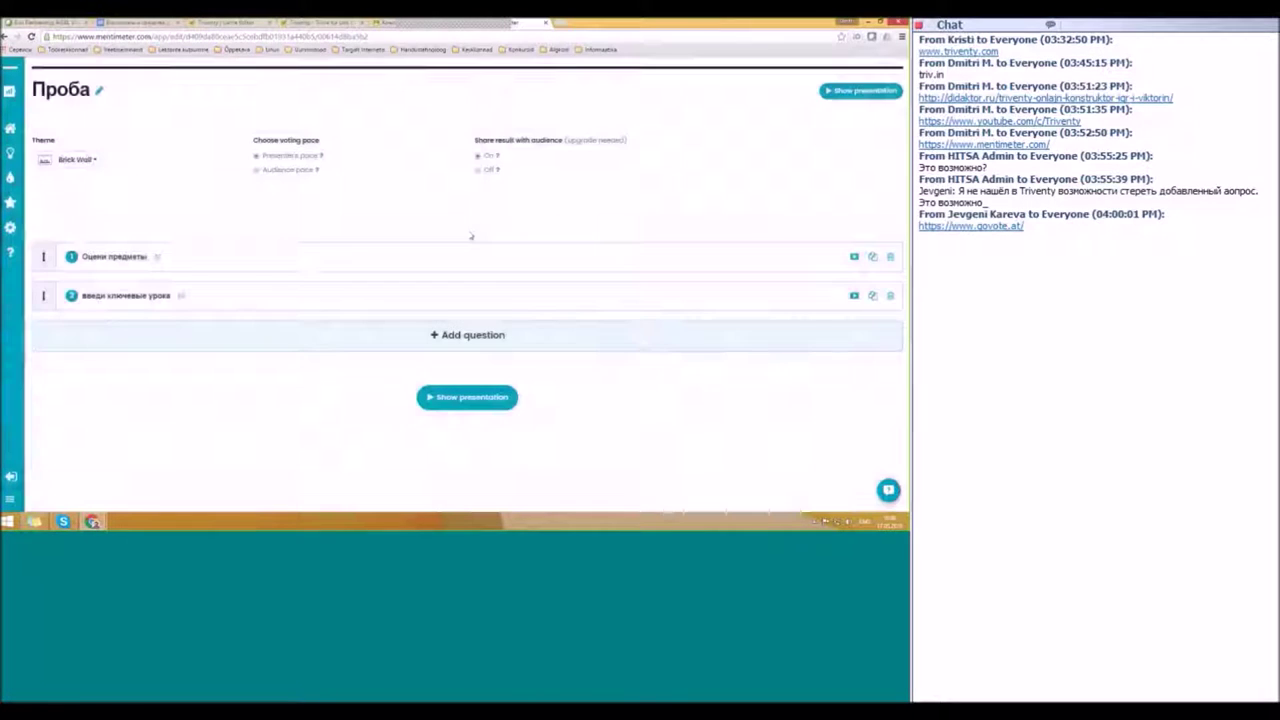
Step: Add a third question, trying Open ended before settling on the 100 points type
click(472, 337)
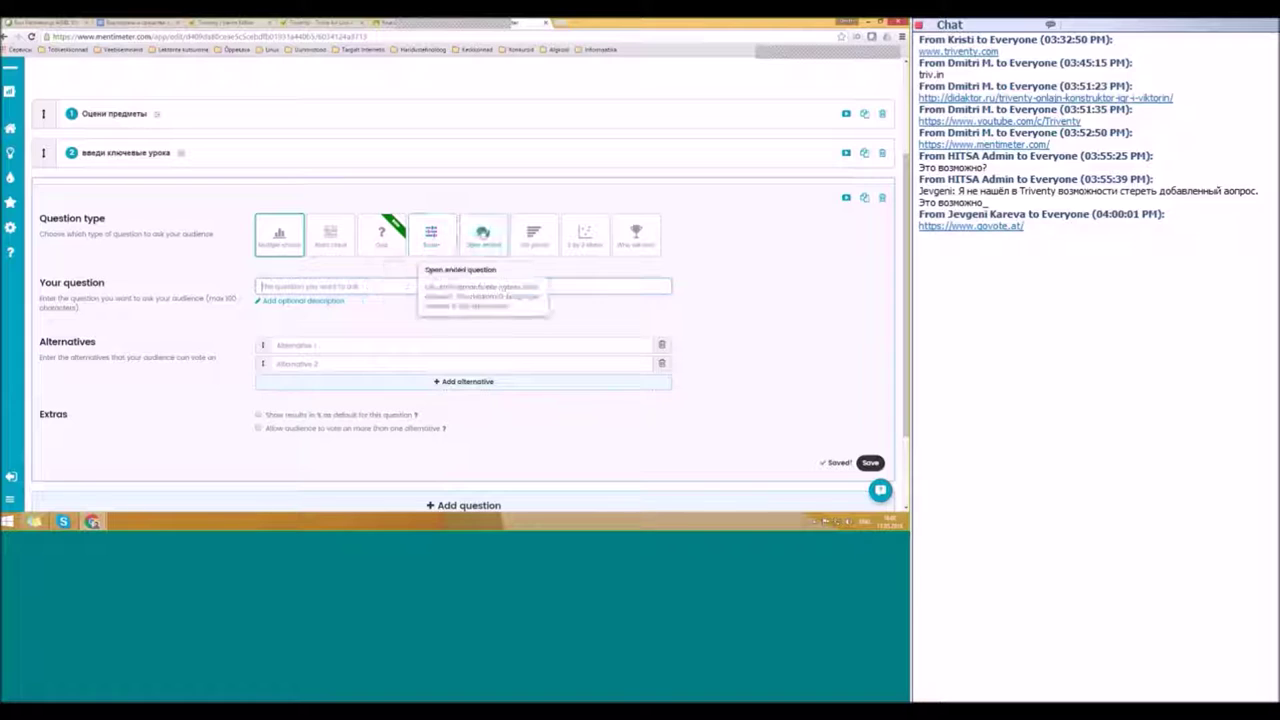
click(483, 236)
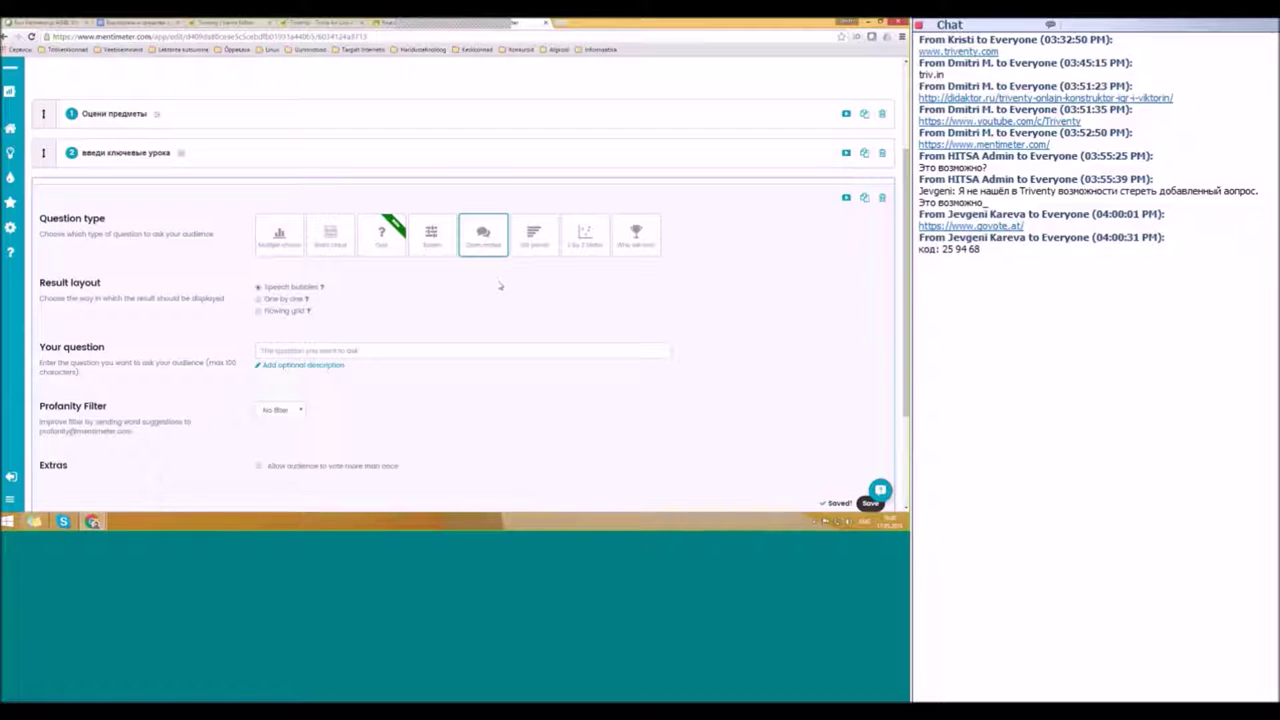
click(534, 235)
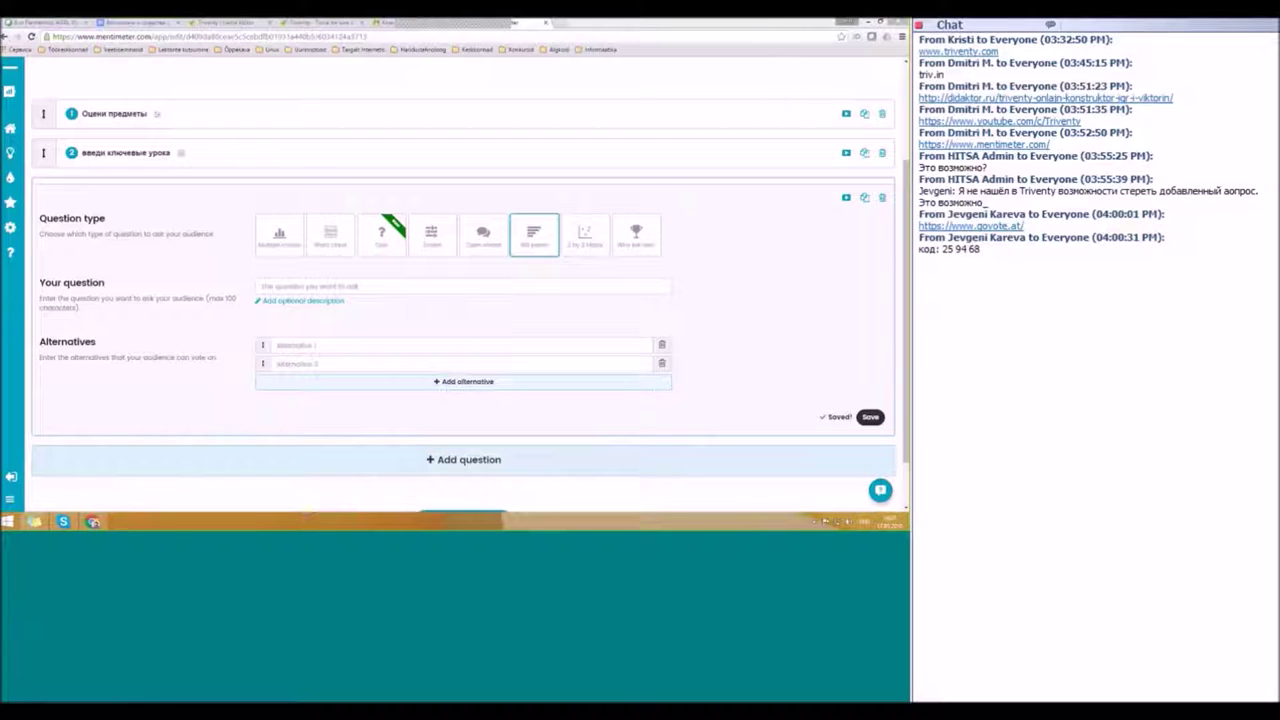
Step: Paste 'Оцени пройденные темы года' as the third question's wording
click(290, 286)
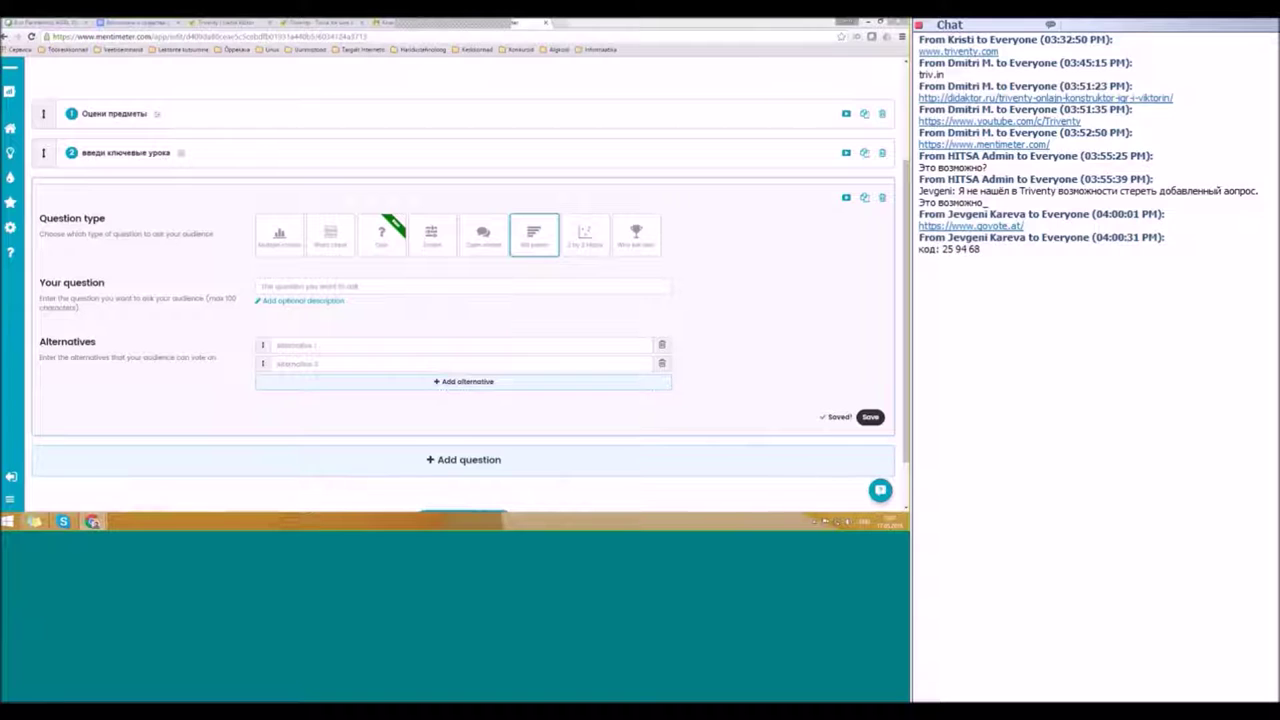
click(326, 287)
text(Оцени пройденные темы года)
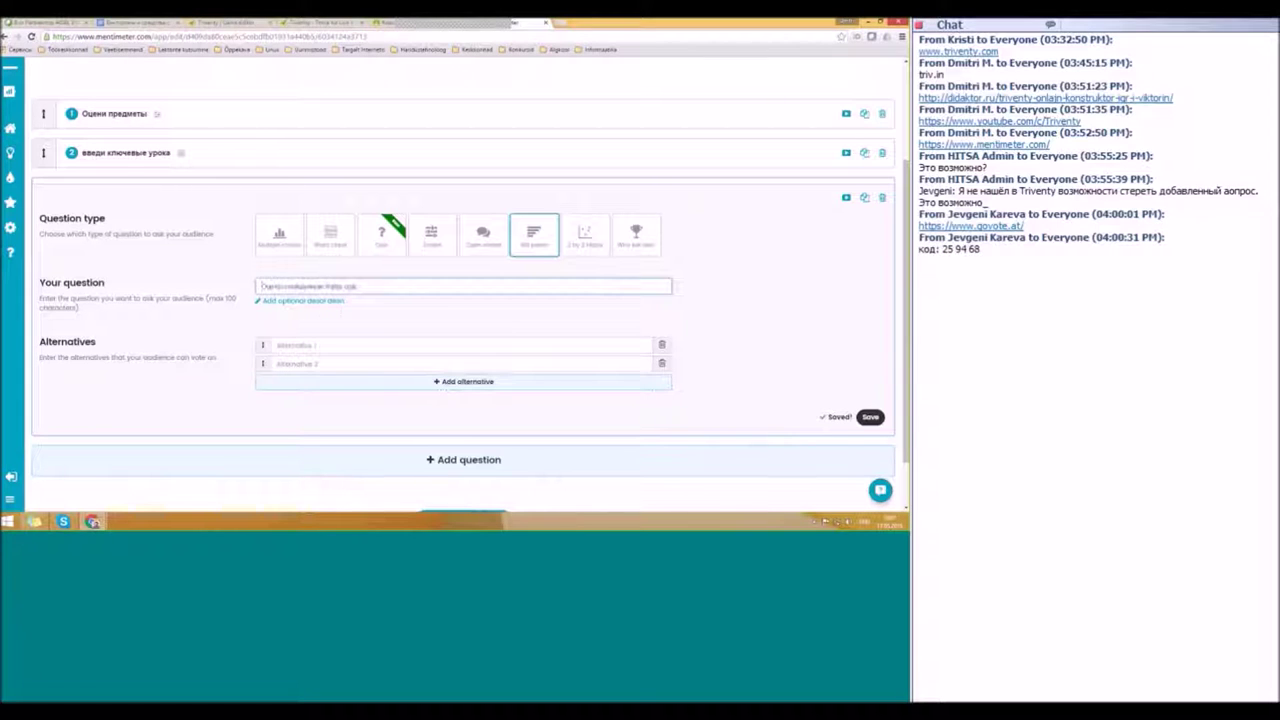
Step: Fill in the alternatives Тема 1 and Тема 2, then add a third alternative, Тема 3
click(310, 346)
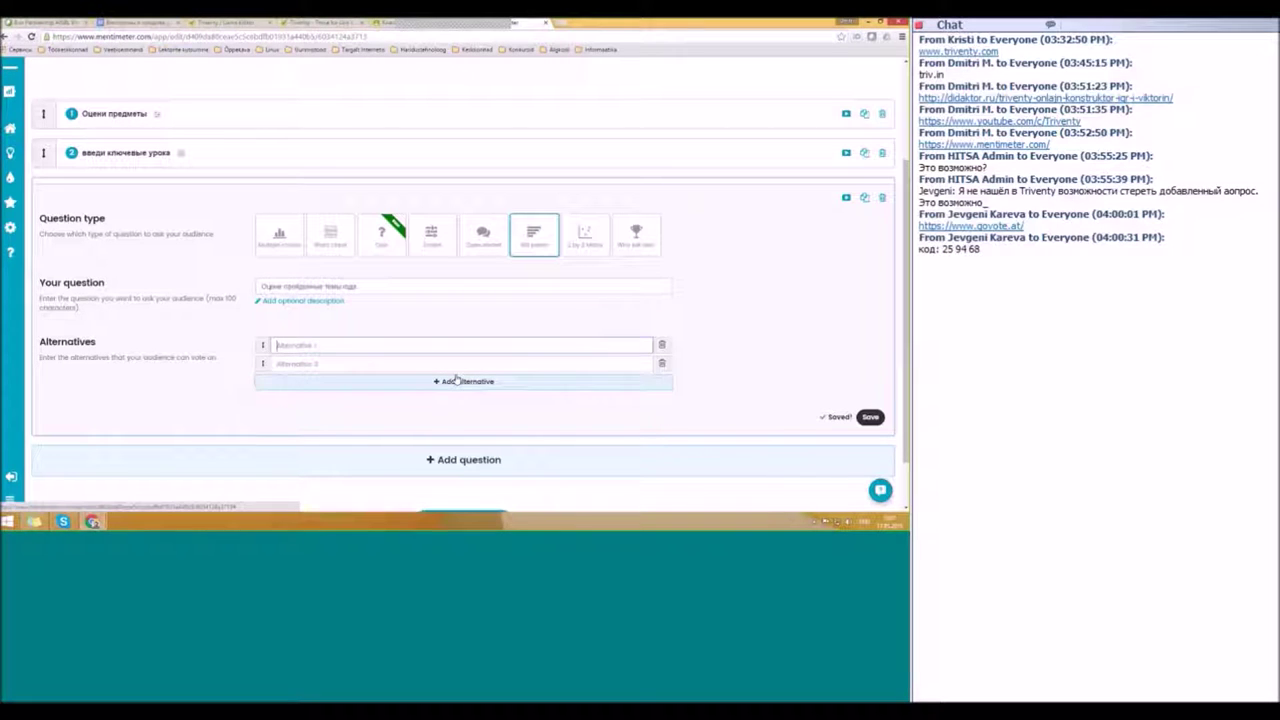
text(Тема 1)
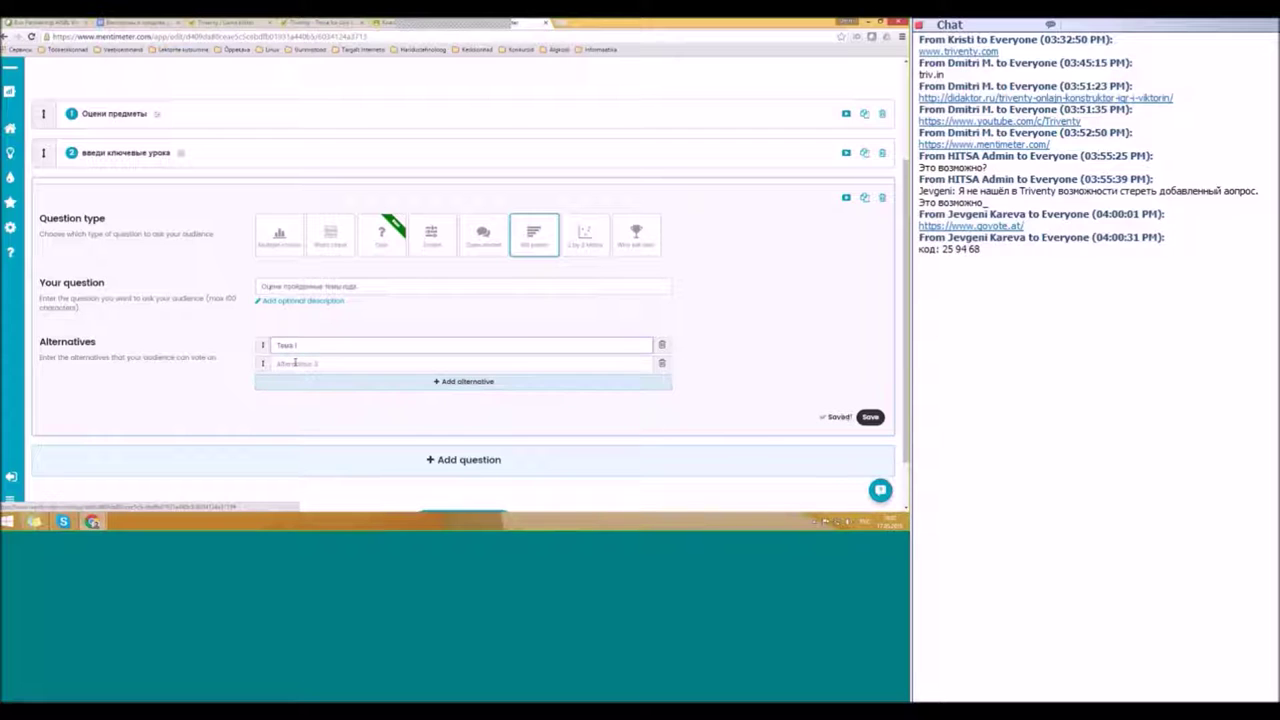
key(Tab)
text(Тема 2)
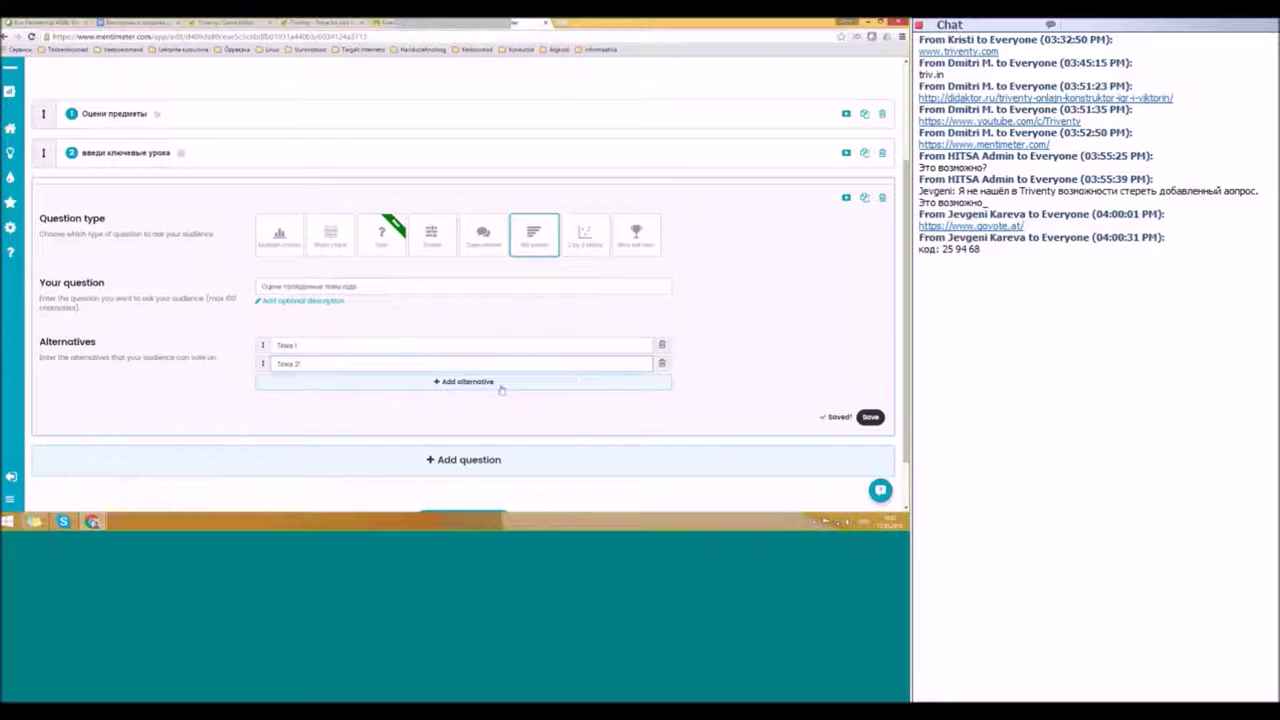
click(503, 384)
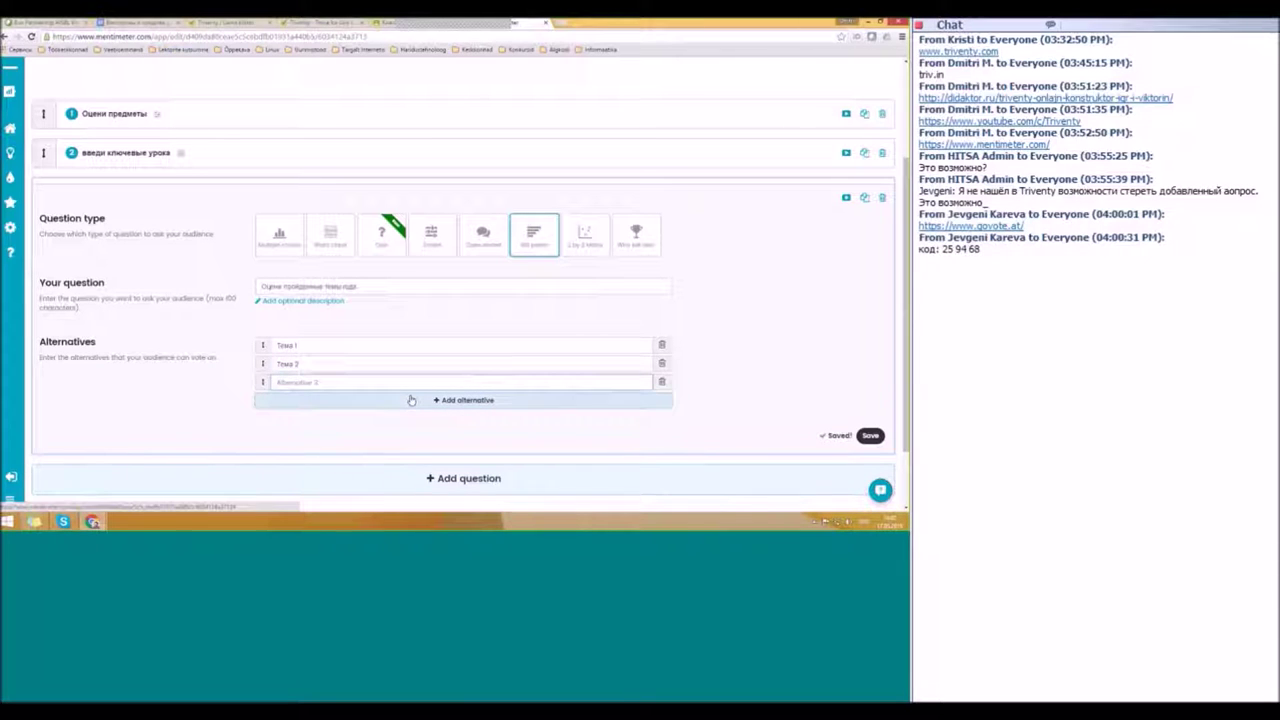
text(Тема 3)
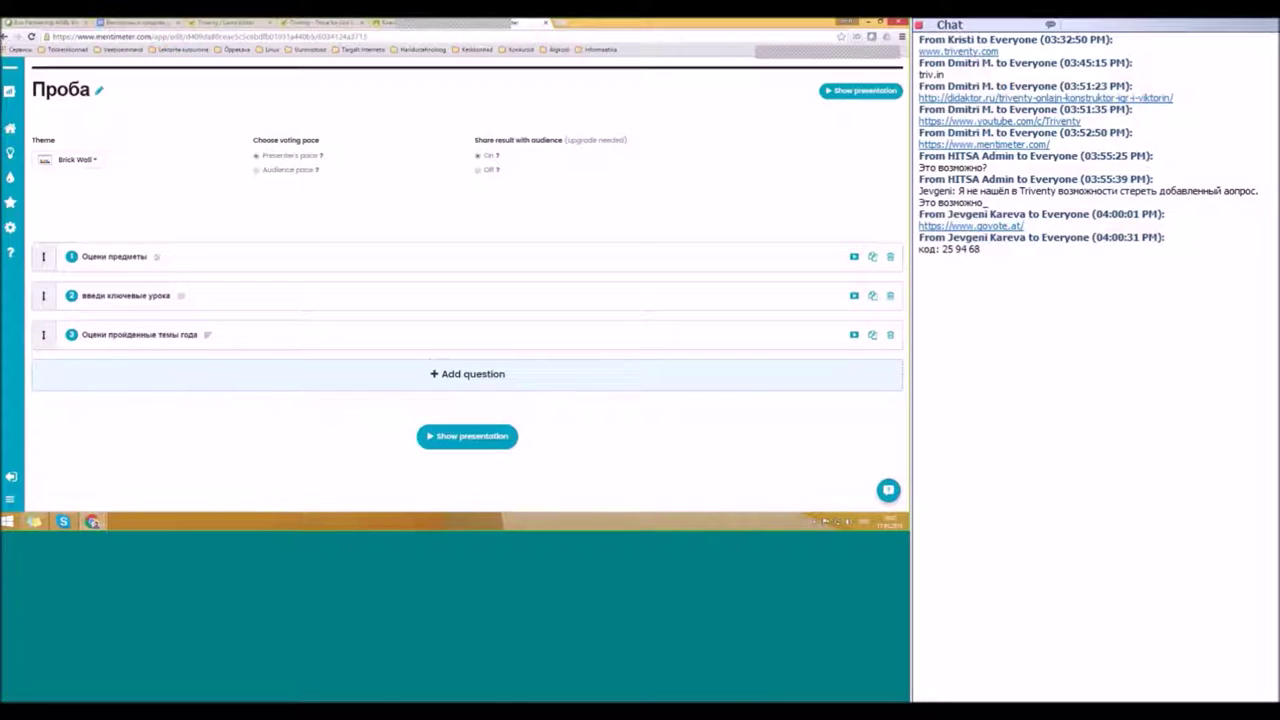
Step: Attempt a fourth question, dismiss the upgrade prompt, and start showing the Проба presentation
click(463, 378)
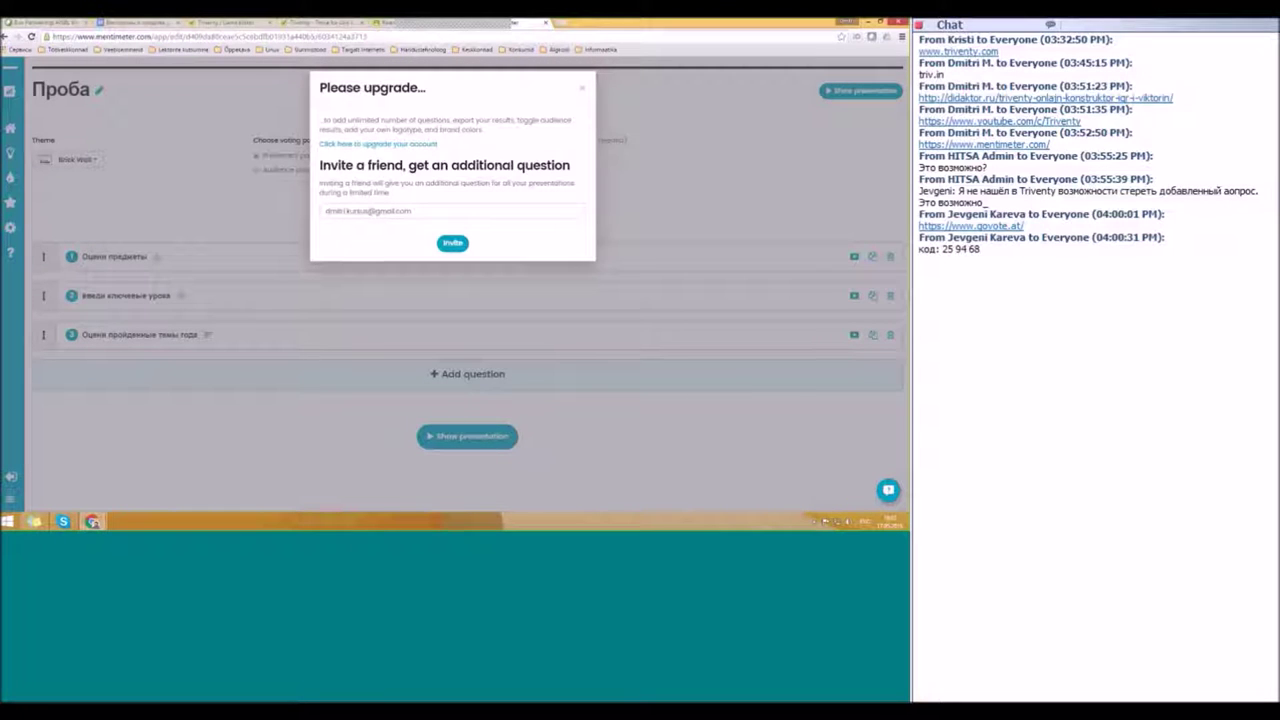
click(582, 88)
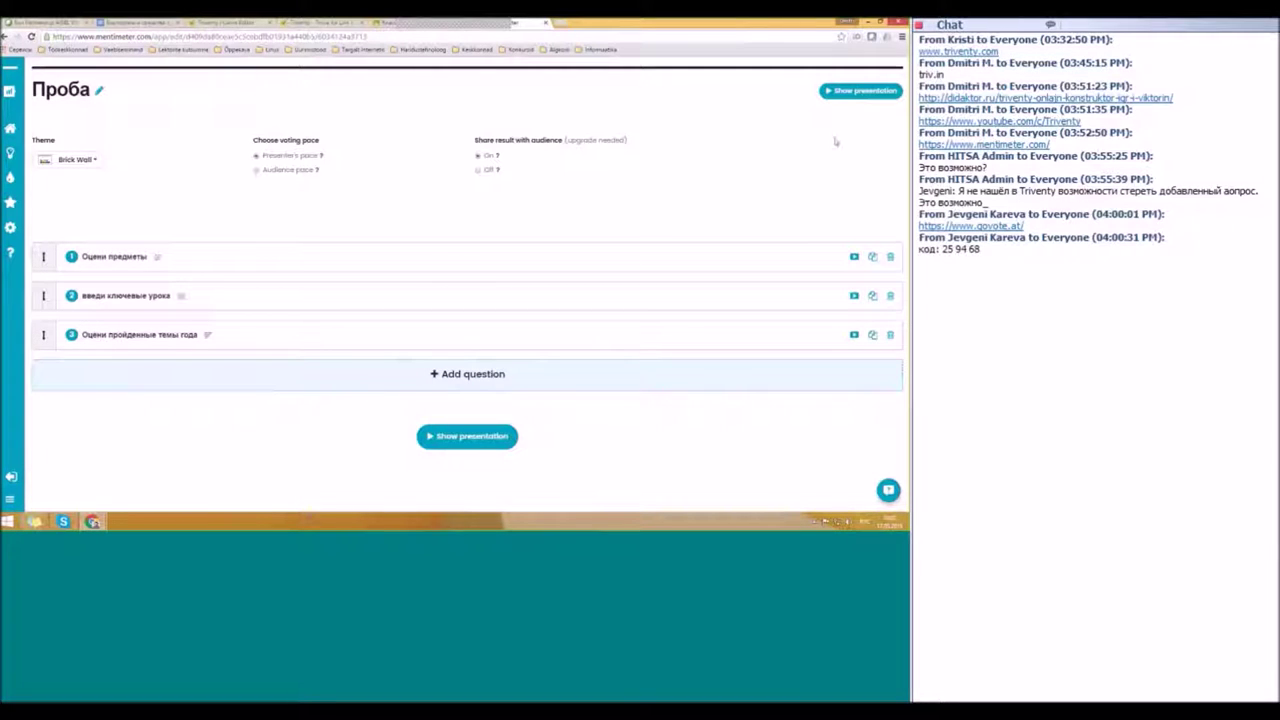
click(844, 95)
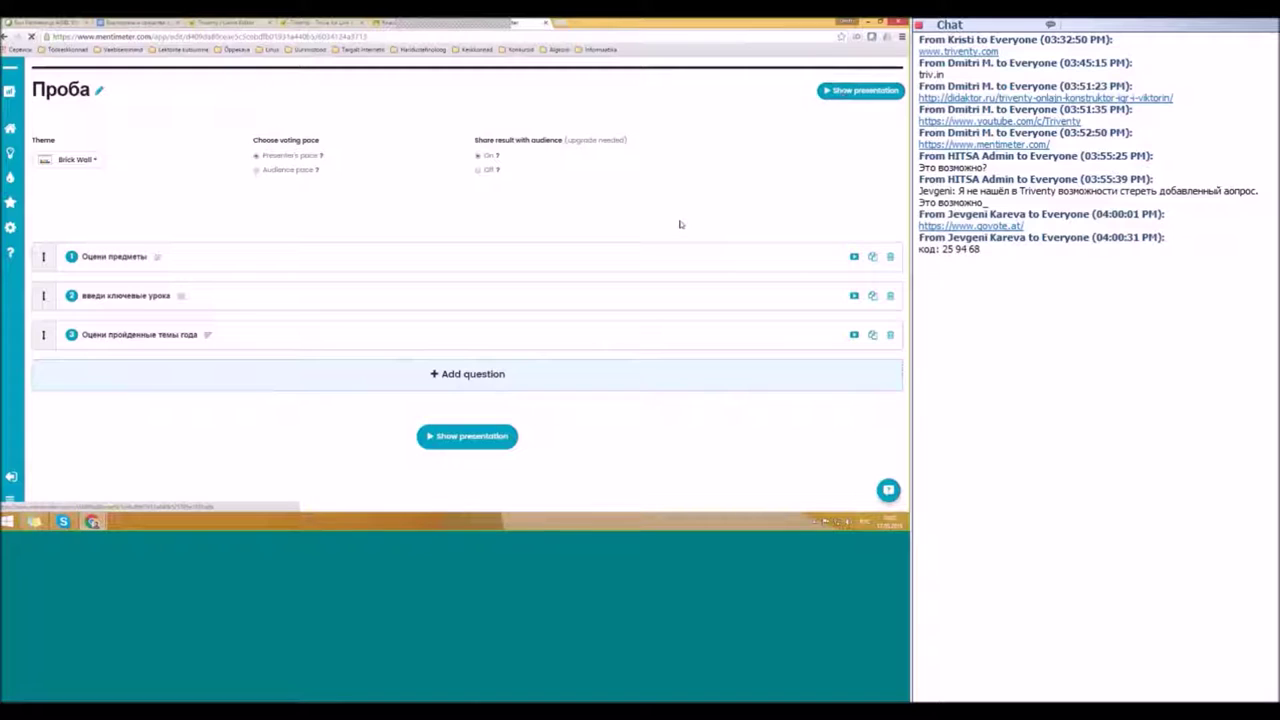
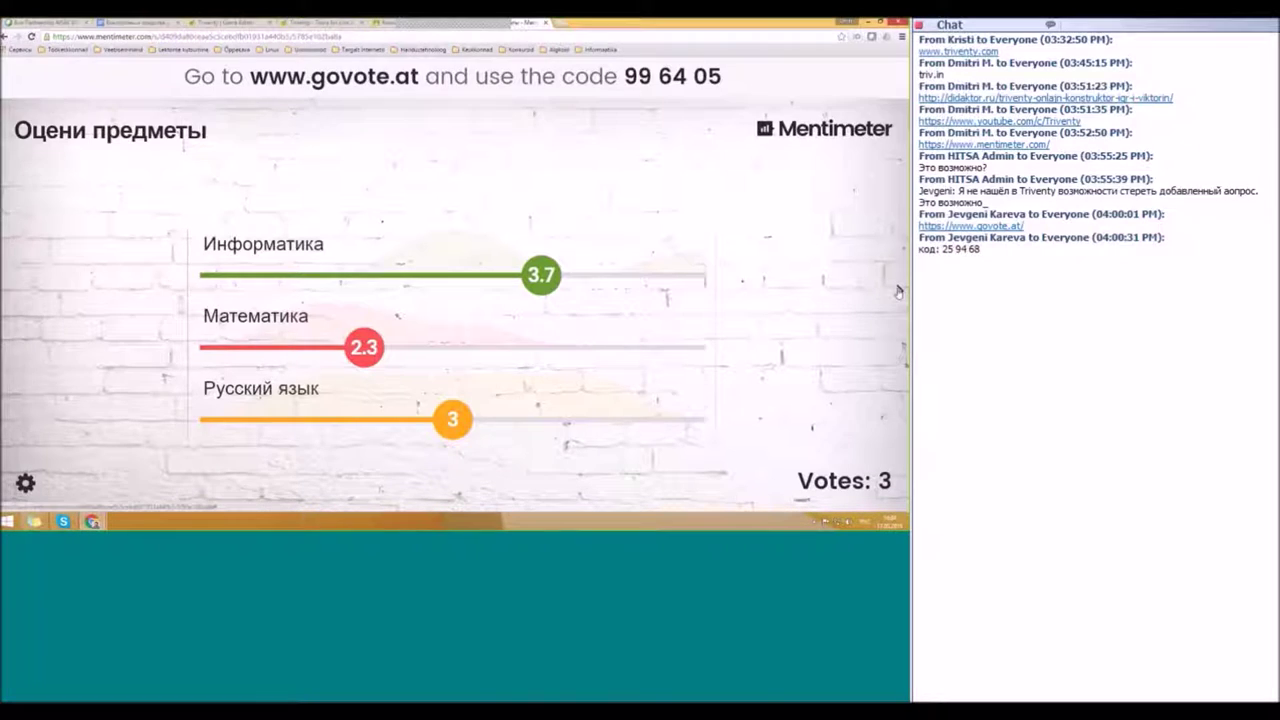
Step: Advance the presentation to the 'введи ключевые урока' word cloud slide
click(897, 291)
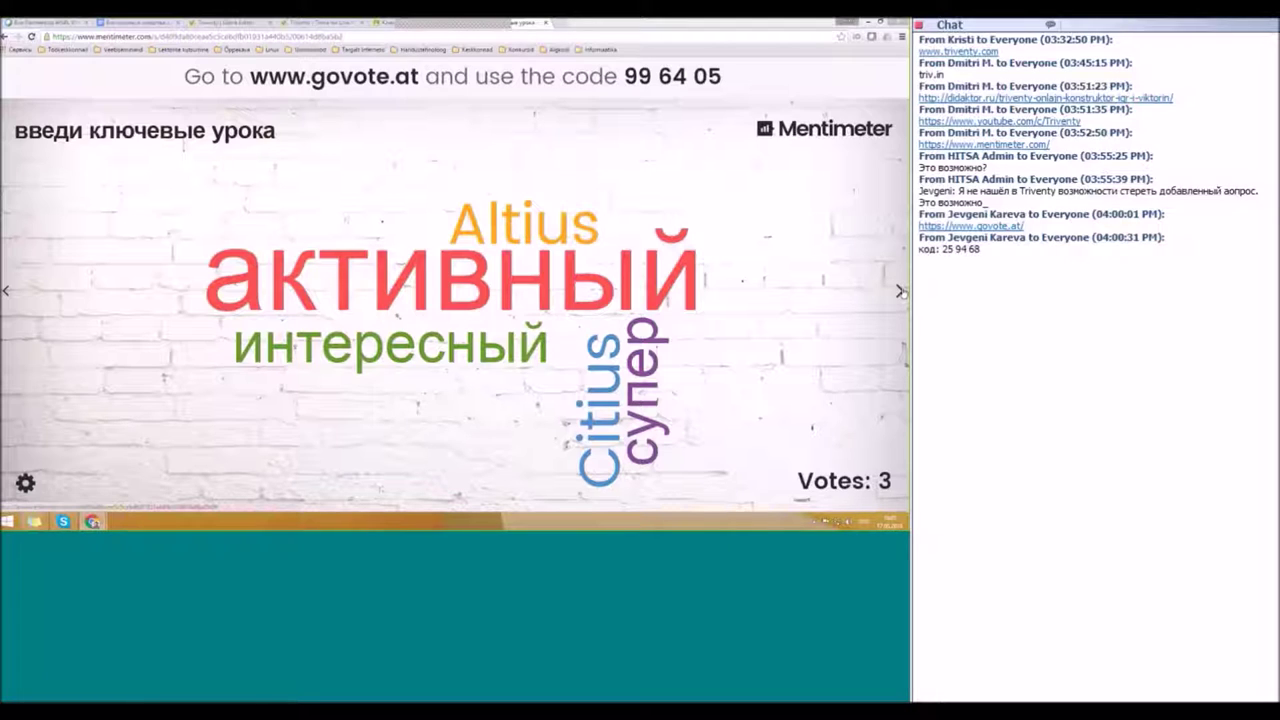
Step: Advance to the 'Оцени пройденные темы года' bar chart, where Тема 1 leads at 42%
click(900, 291)
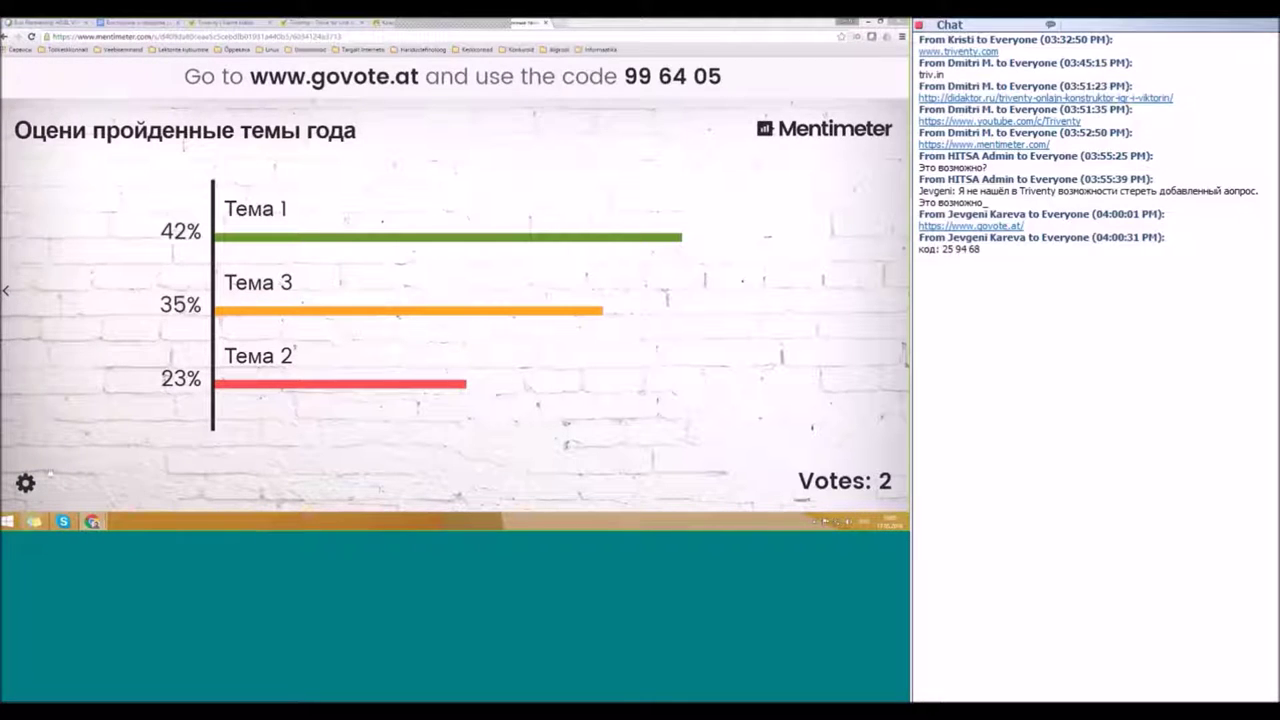
mouse_move(48, 478)
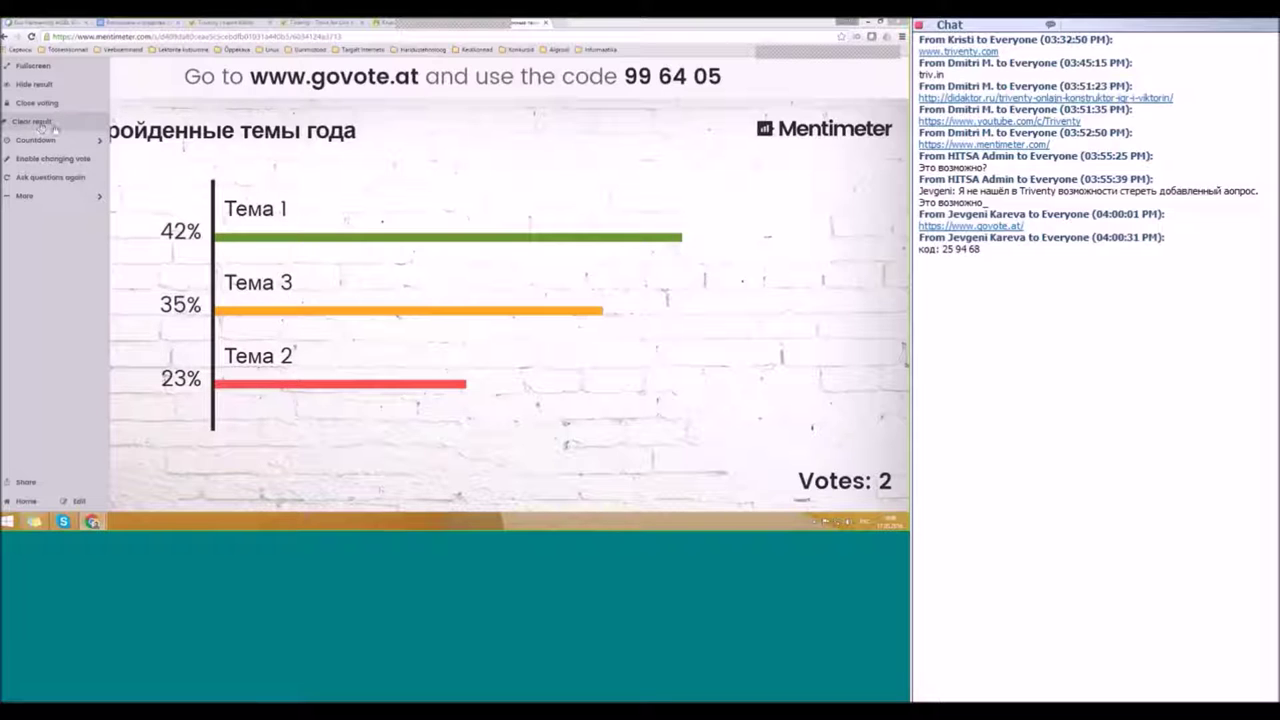
click(56, 140)
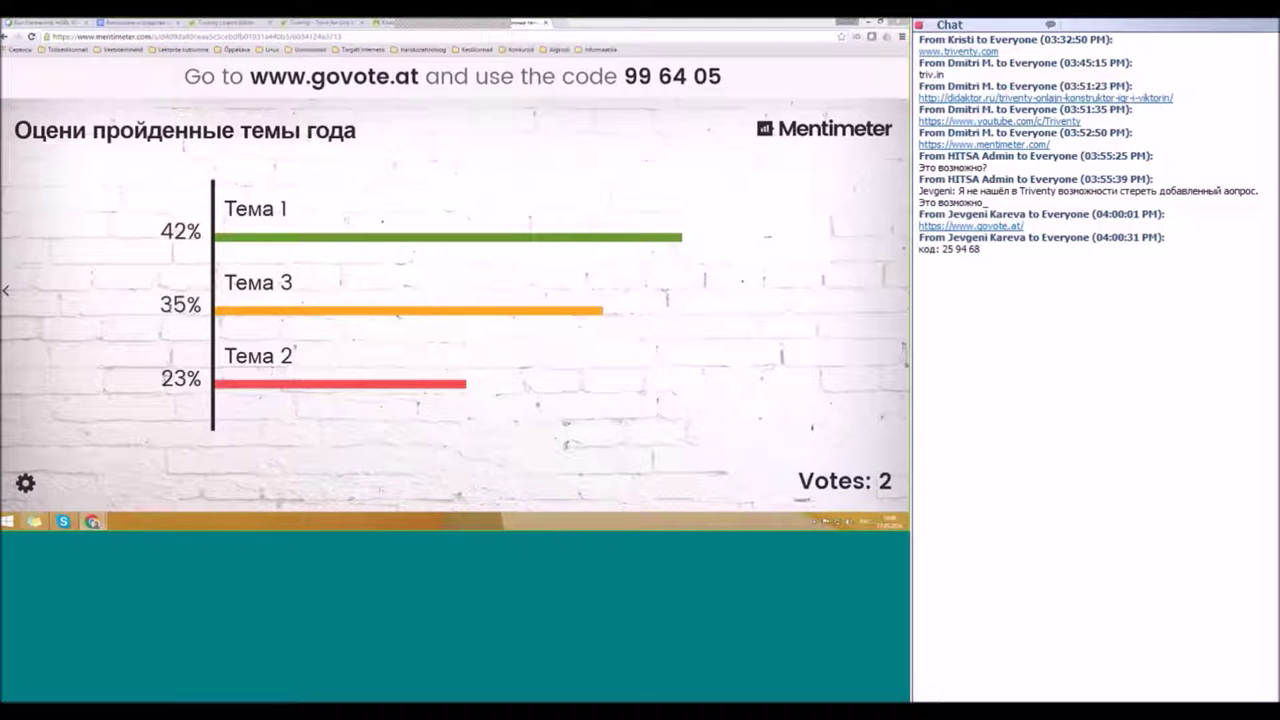
mouse_move(5, 290)
click(800, 135)
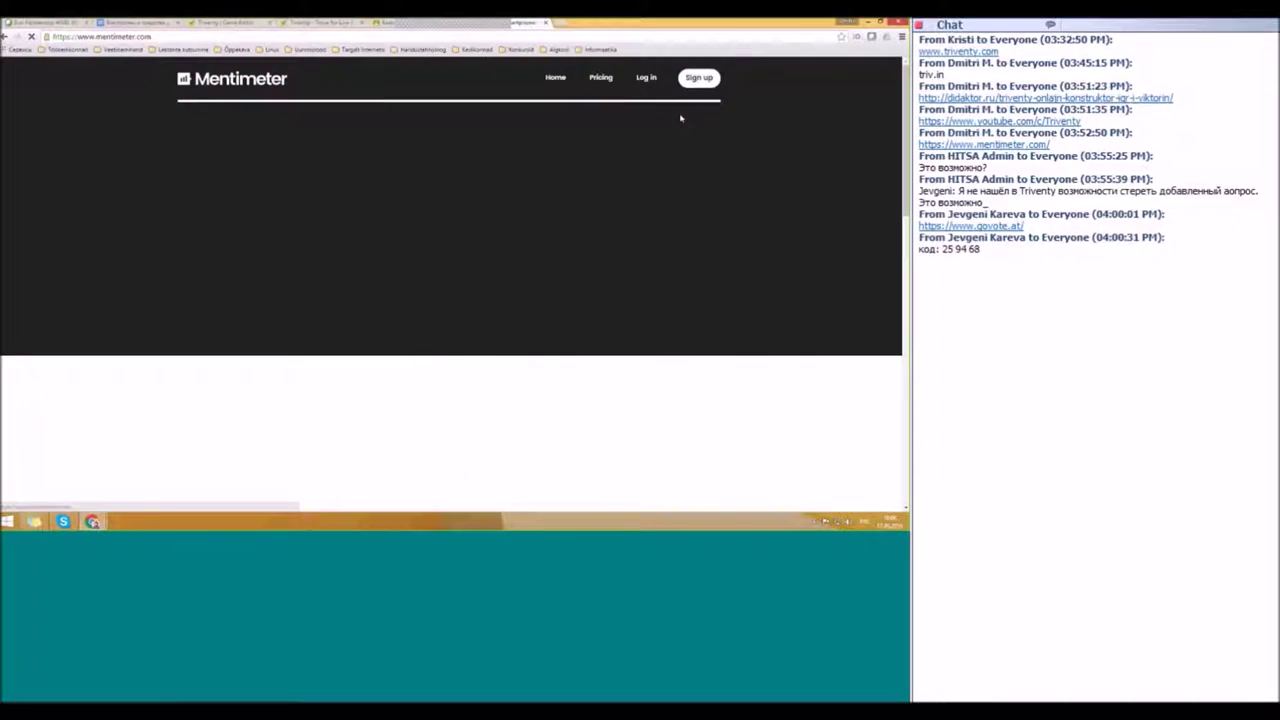
click(697, 78)
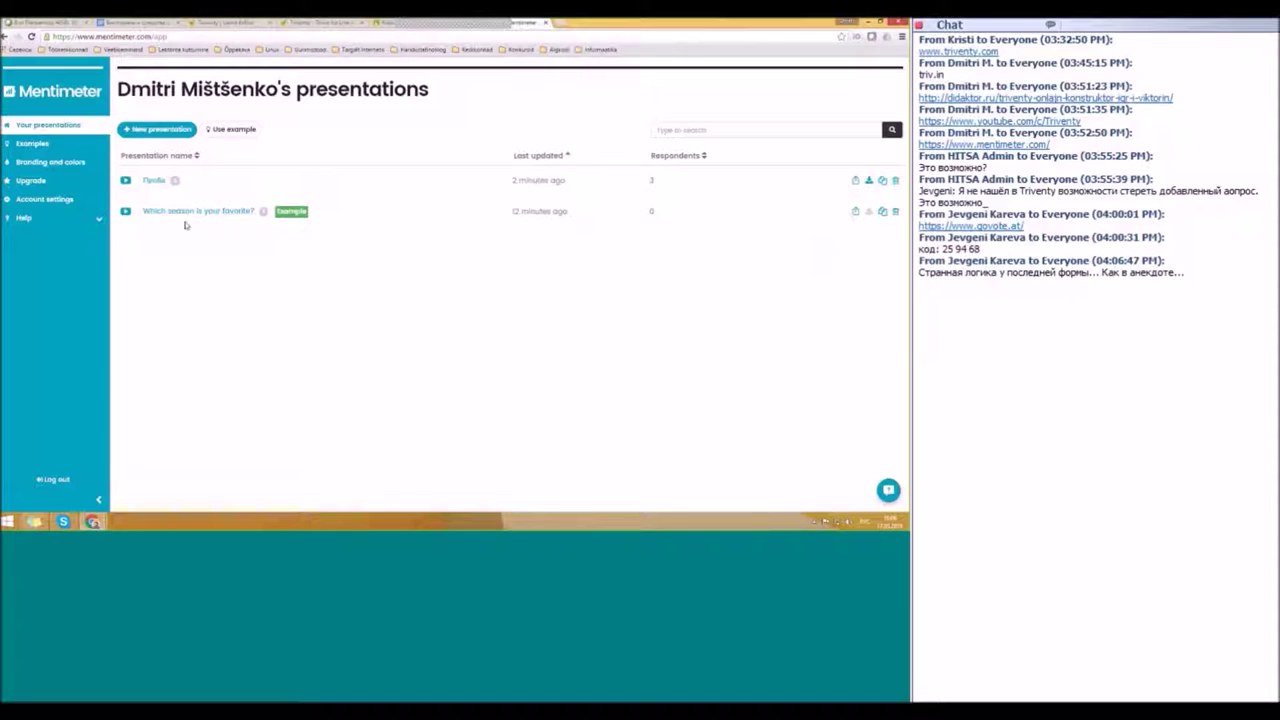
Step: Export Проба's 'Оцени предметы' results screenshot as a PNG and return to the presentations list
click(230, 212)
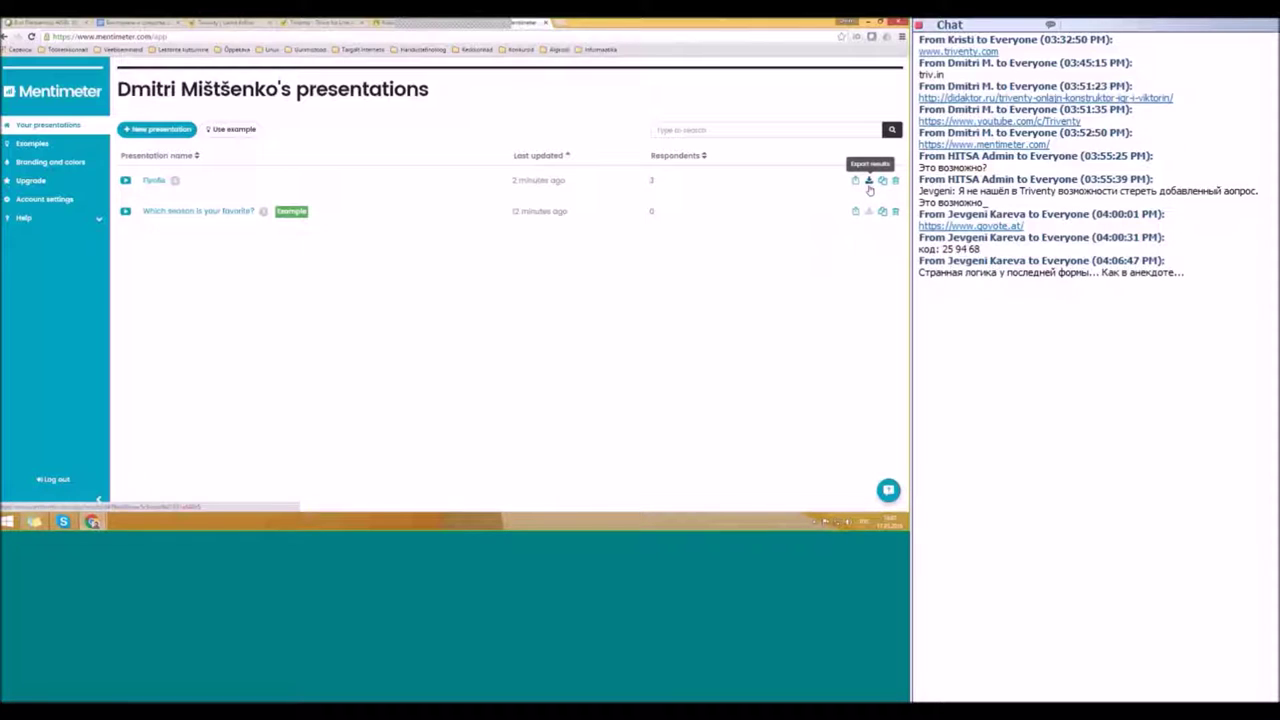
click(869, 182)
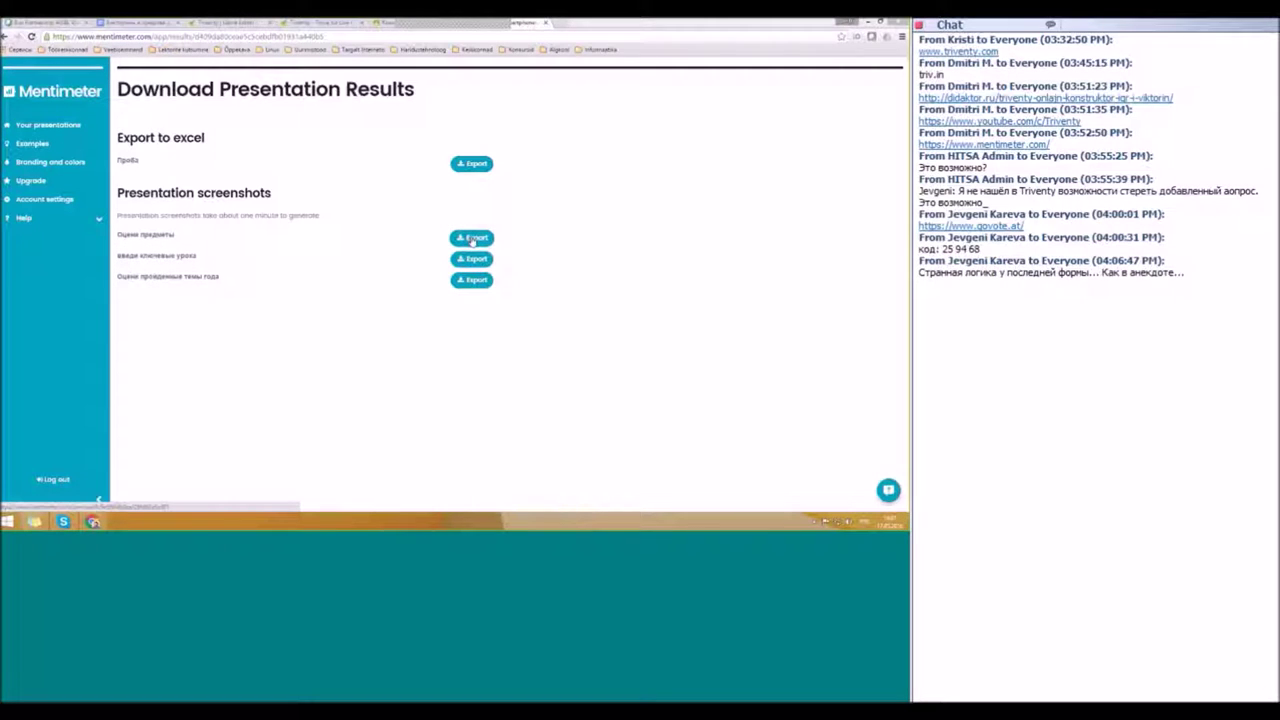
click(476, 240)
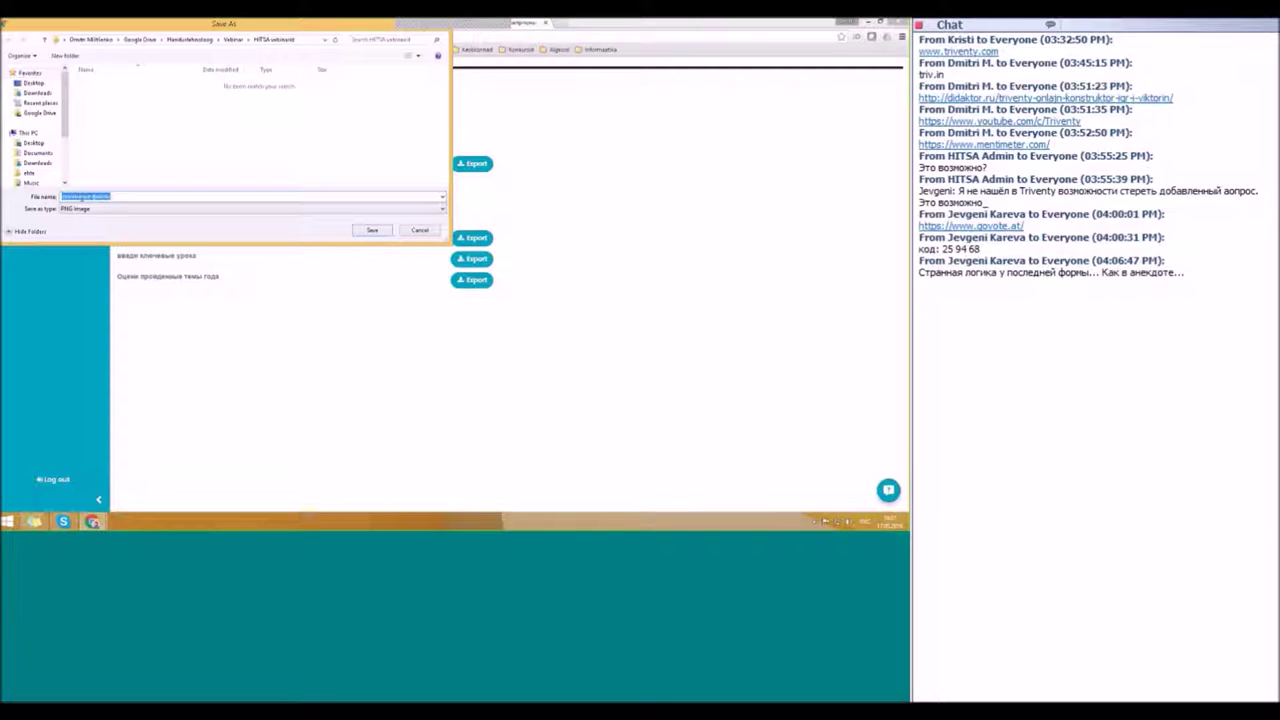
click(371, 231)
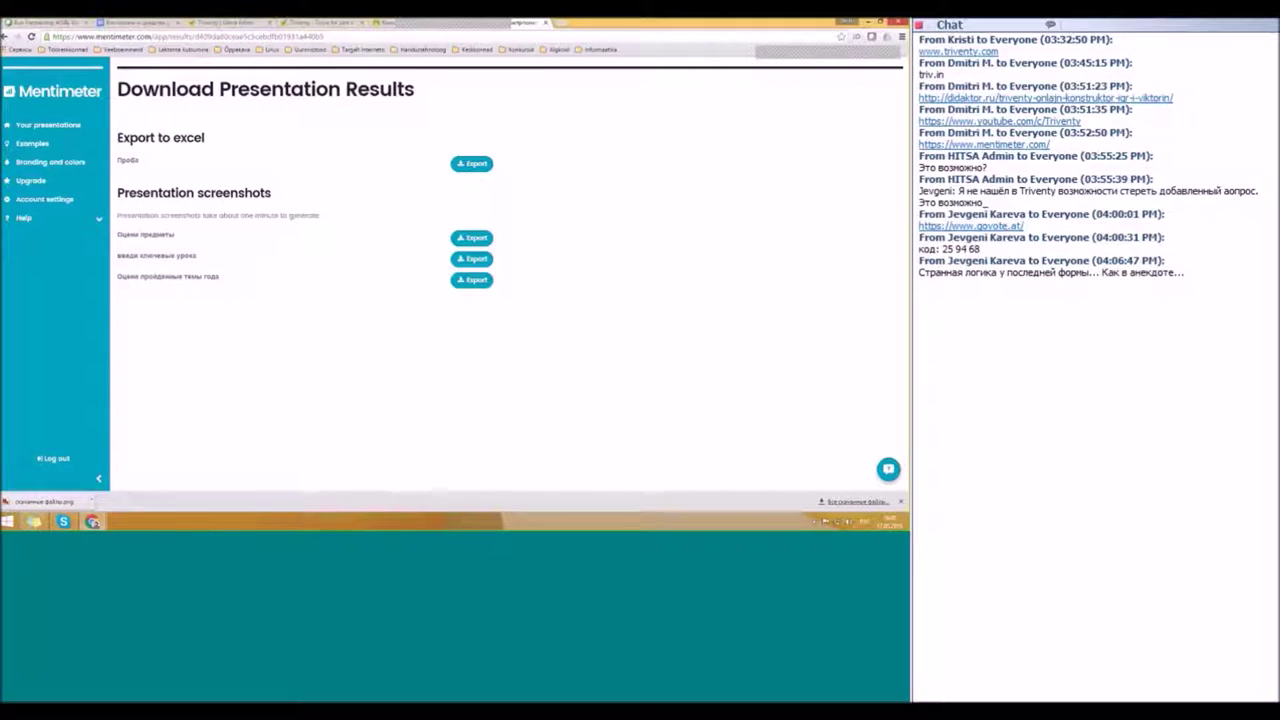
click(44, 125)
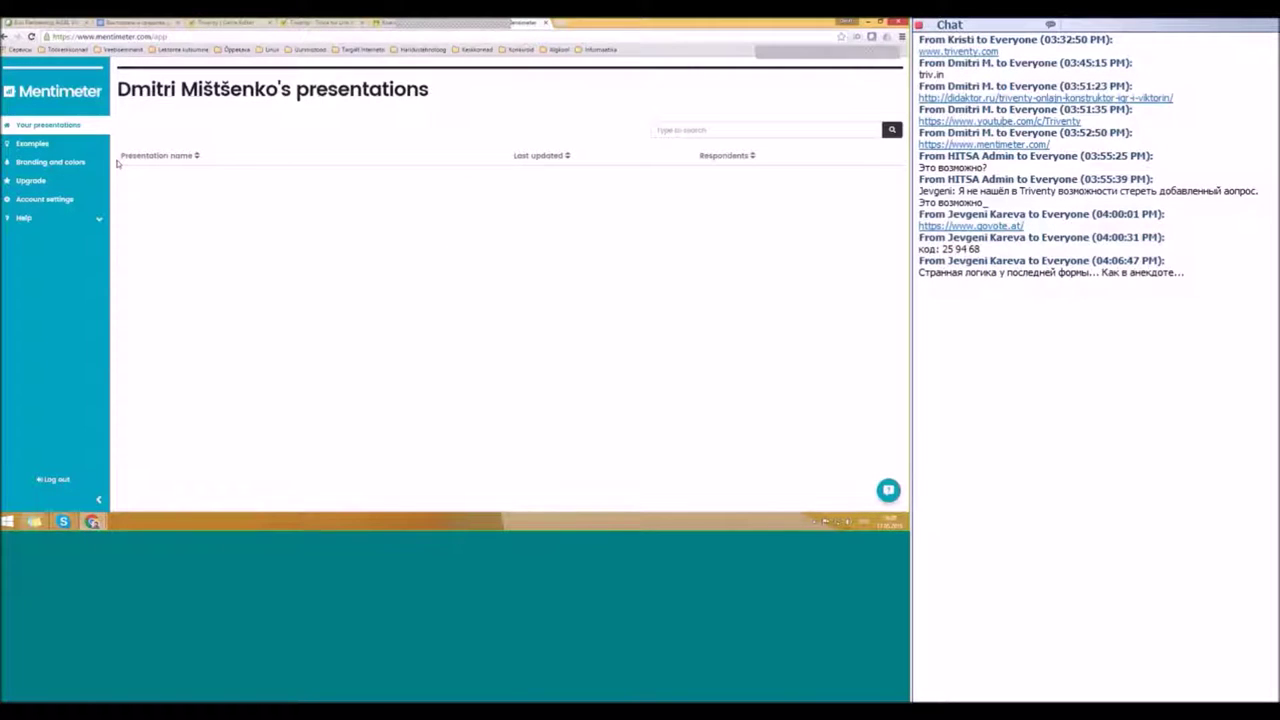
Step: Create a new presentation named 'Проба 2'
click(157, 129)
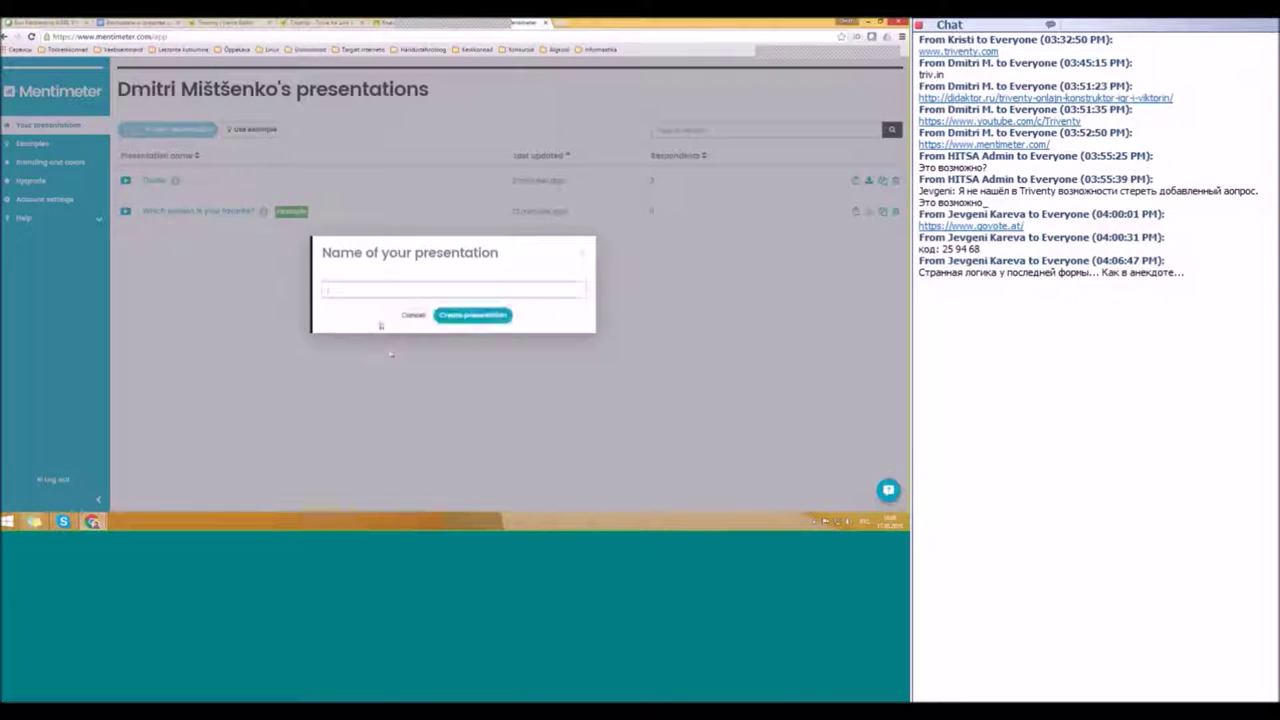
text(Экран 1)
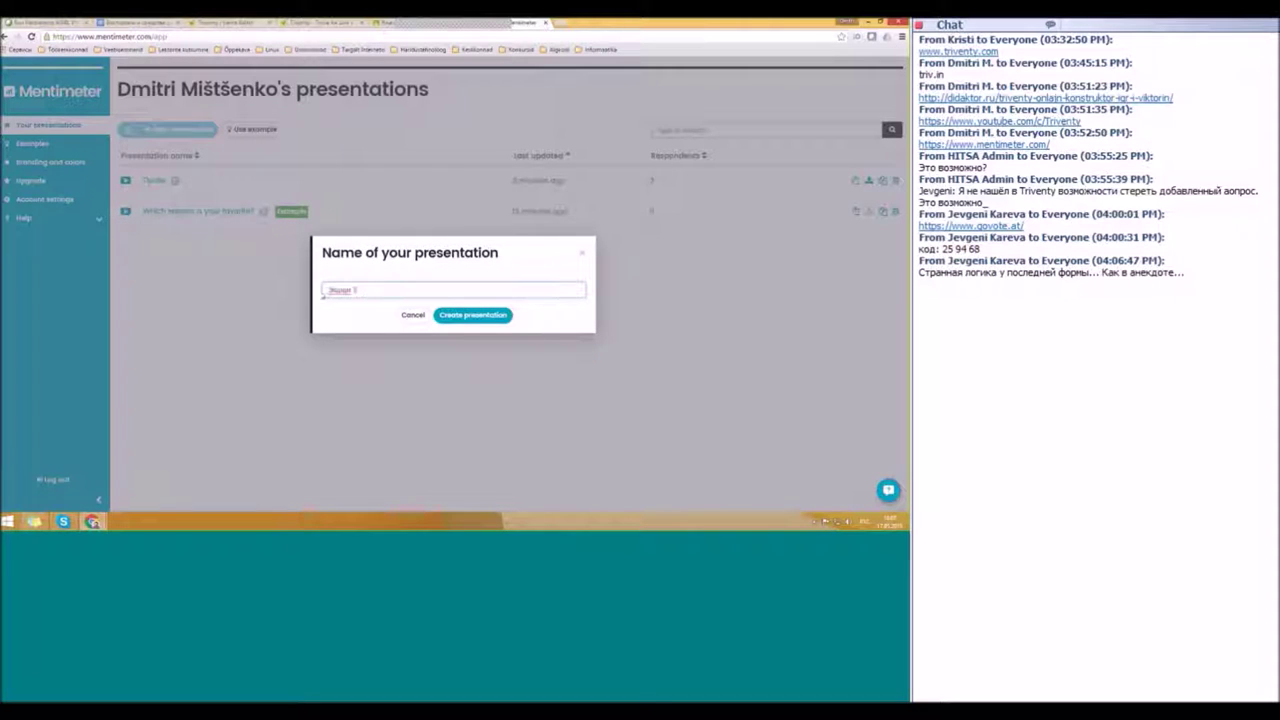
double_click(323, 291)
text(Тест)
click(446, 318)
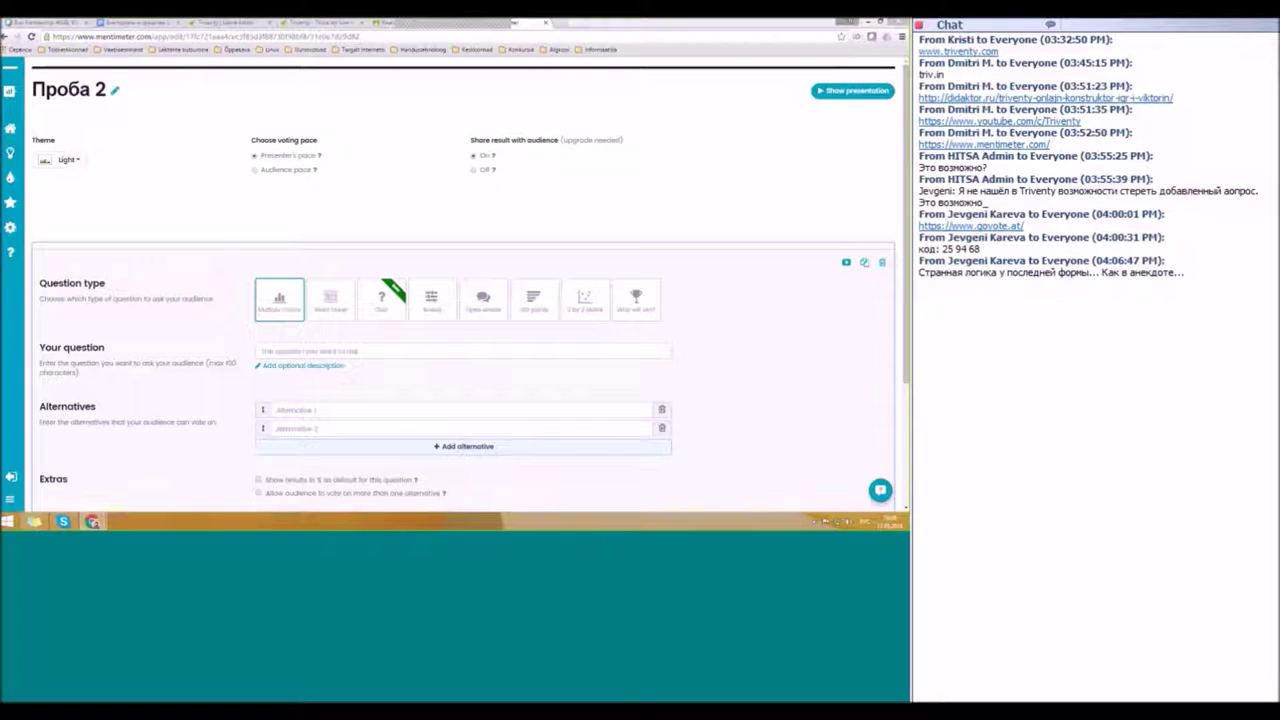
Step: Try the 2 by 2 Matrix type's dimension and max value fields, then choose Who will win? instead
click(585, 298)
scroll(730, 335, down, 1)
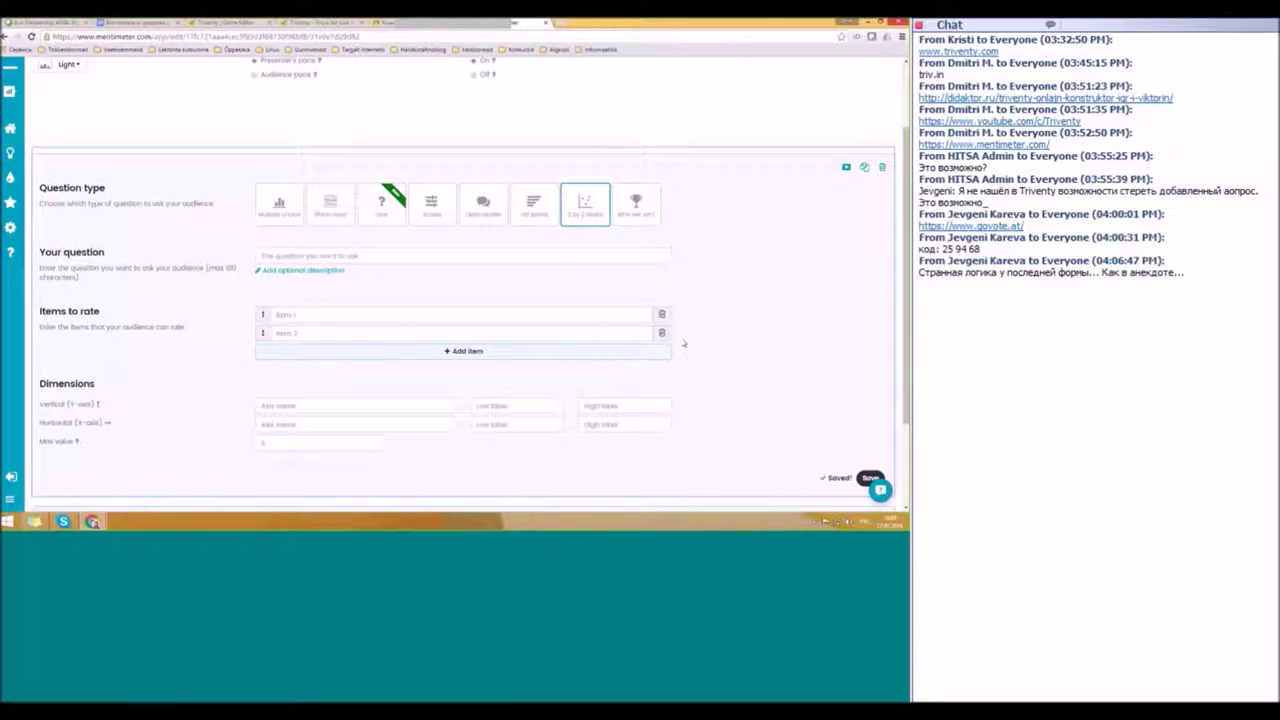
scroll(340, 426, down, 1)
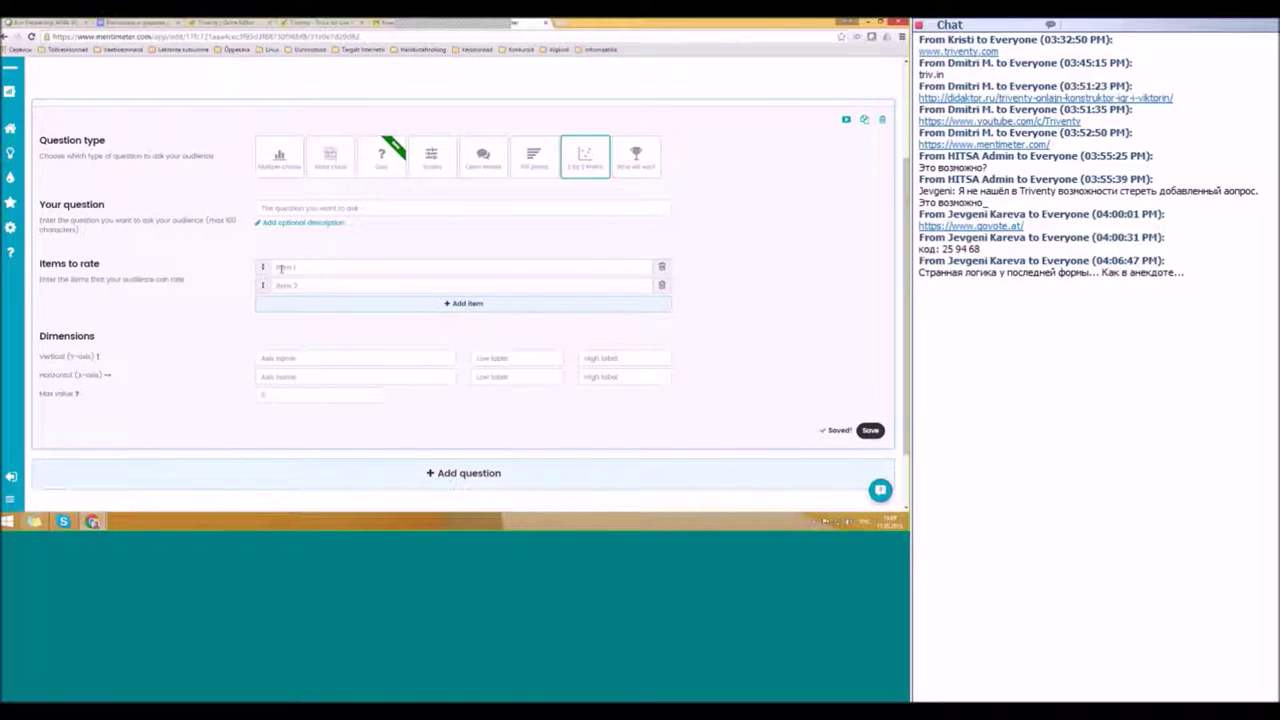
click(288, 359)
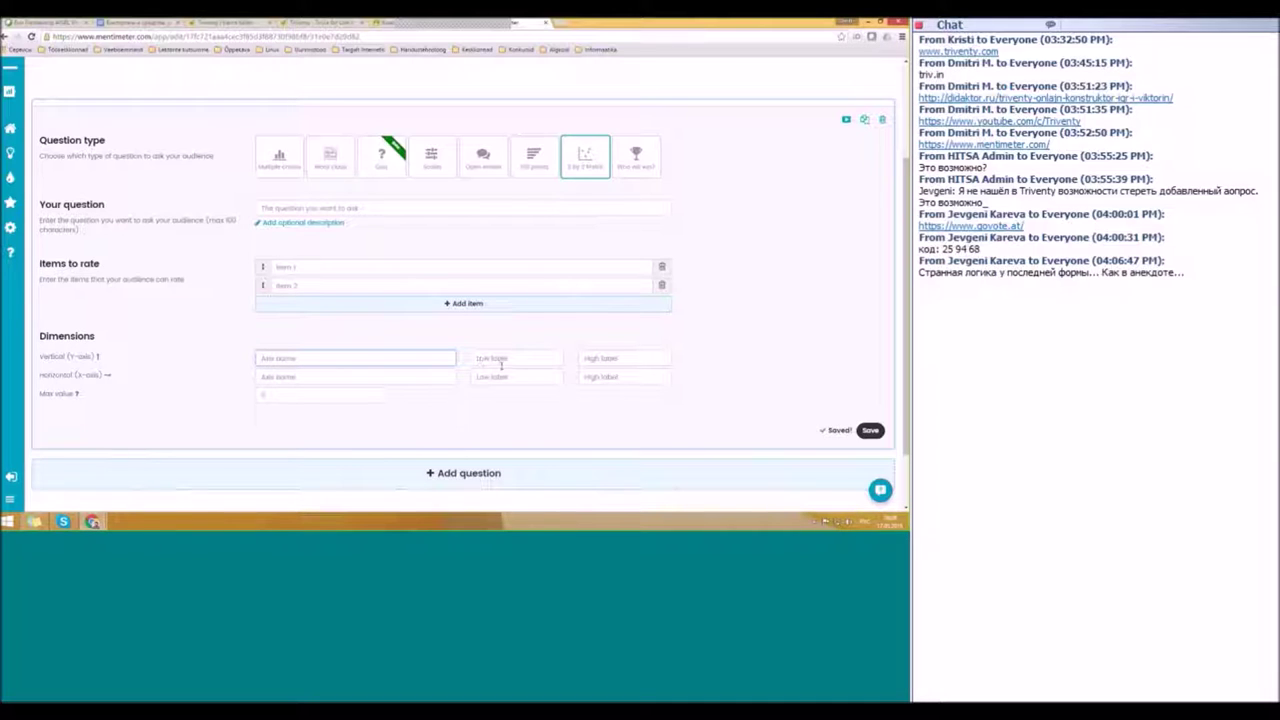
click(500, 360)
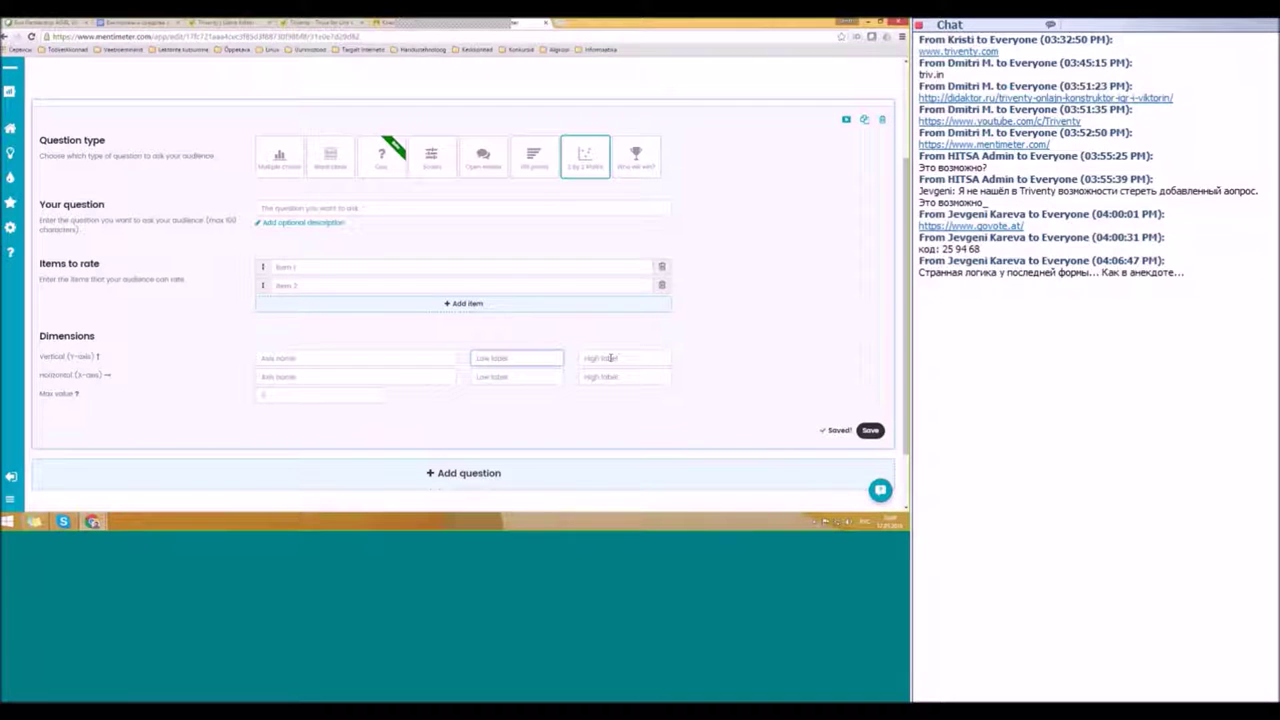
click(278, 392)
click(375, 392)
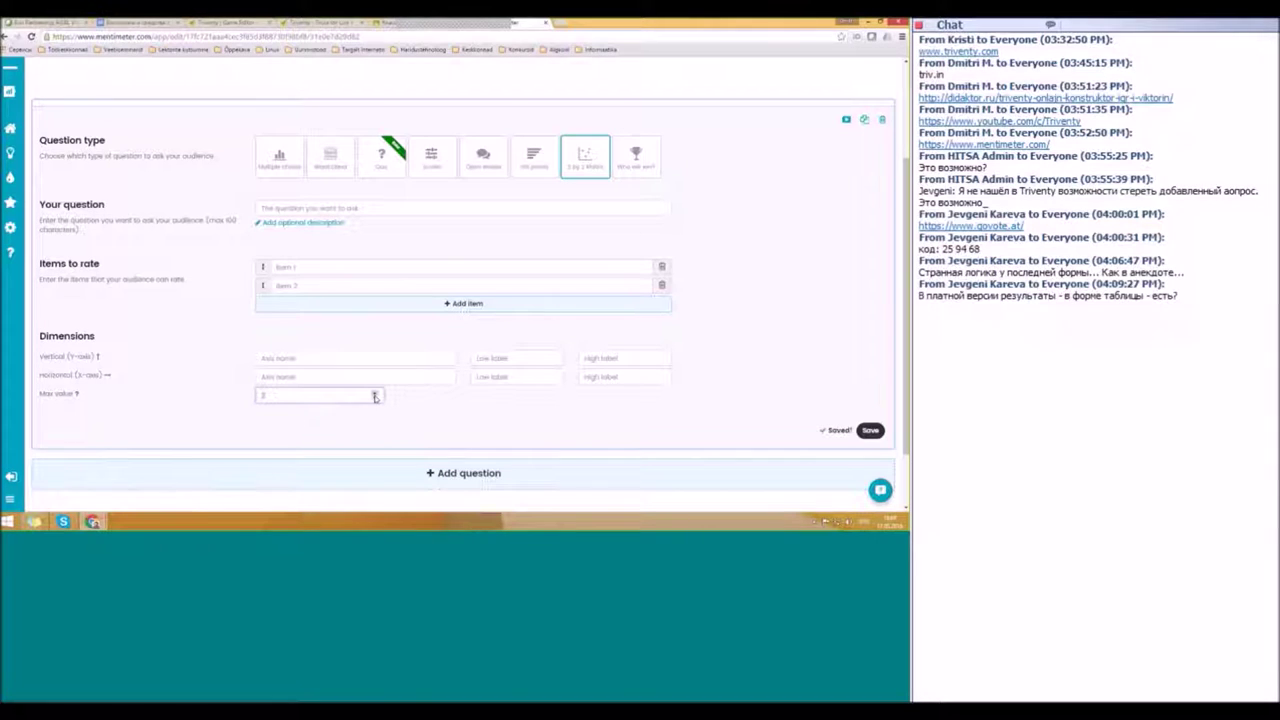
click(298, 267)
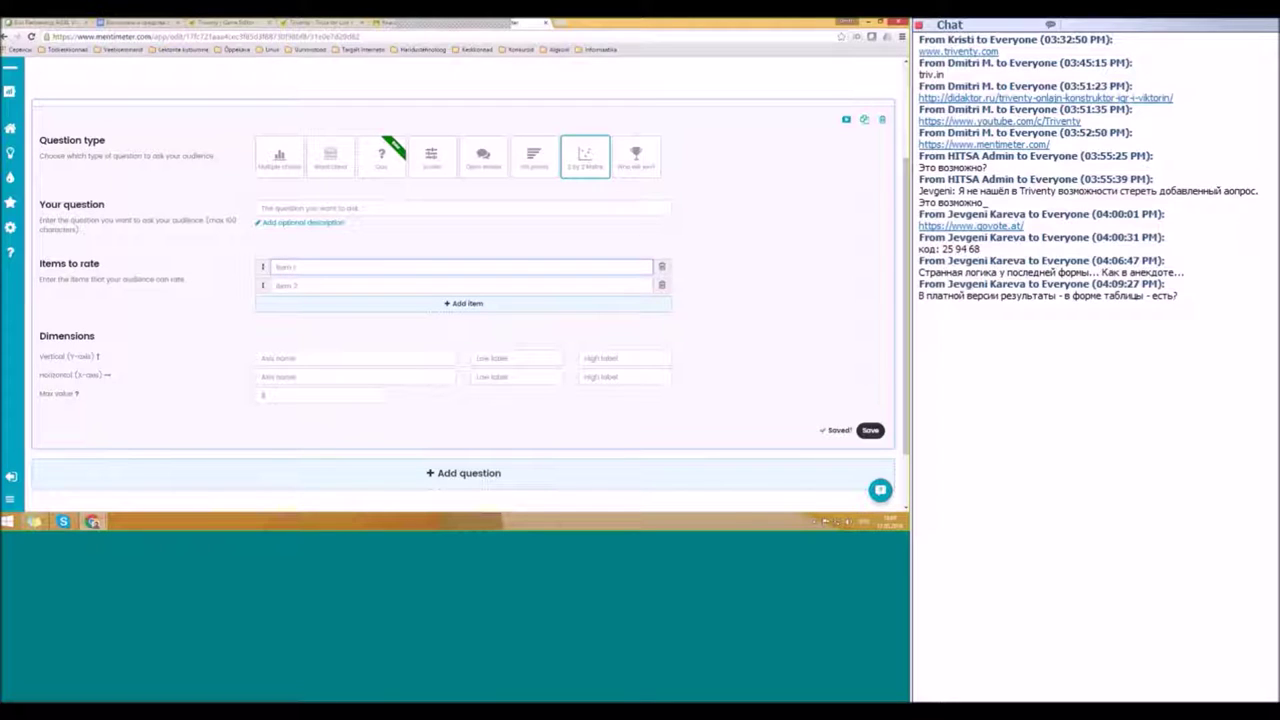
click(641, 166)
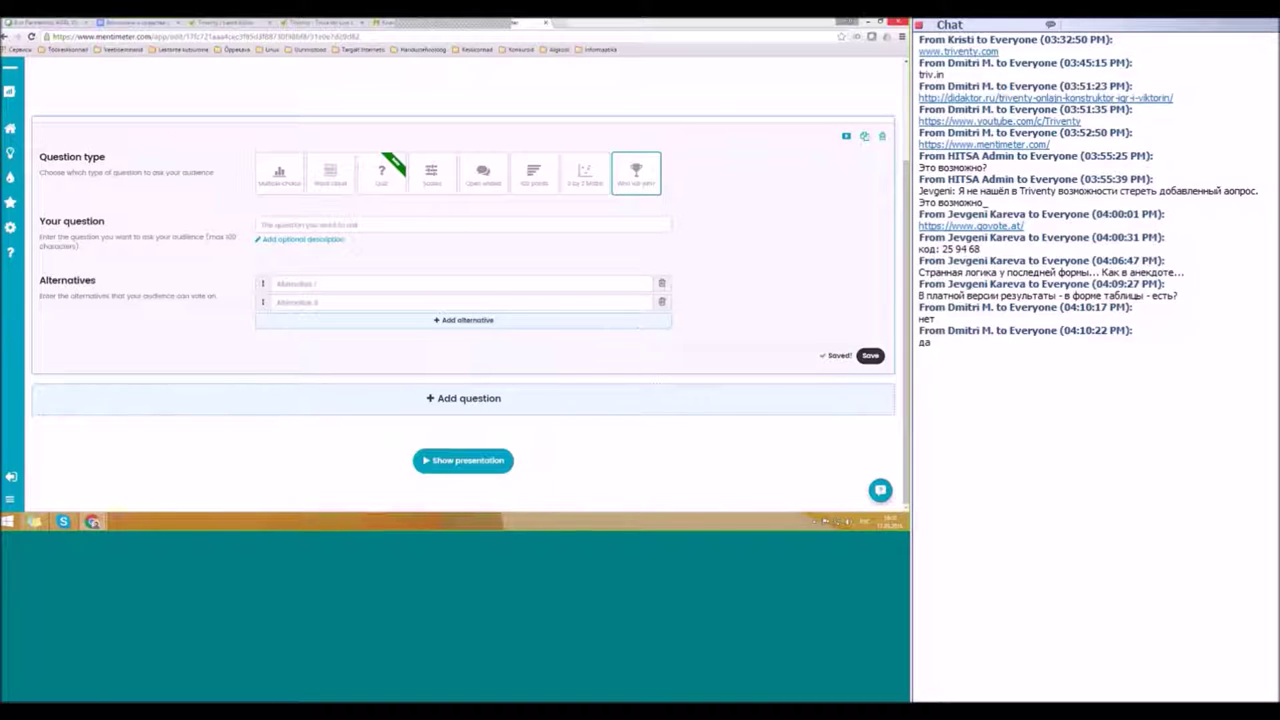
Step: Enter 'Любимая тема' as the question text
click(326, 224)
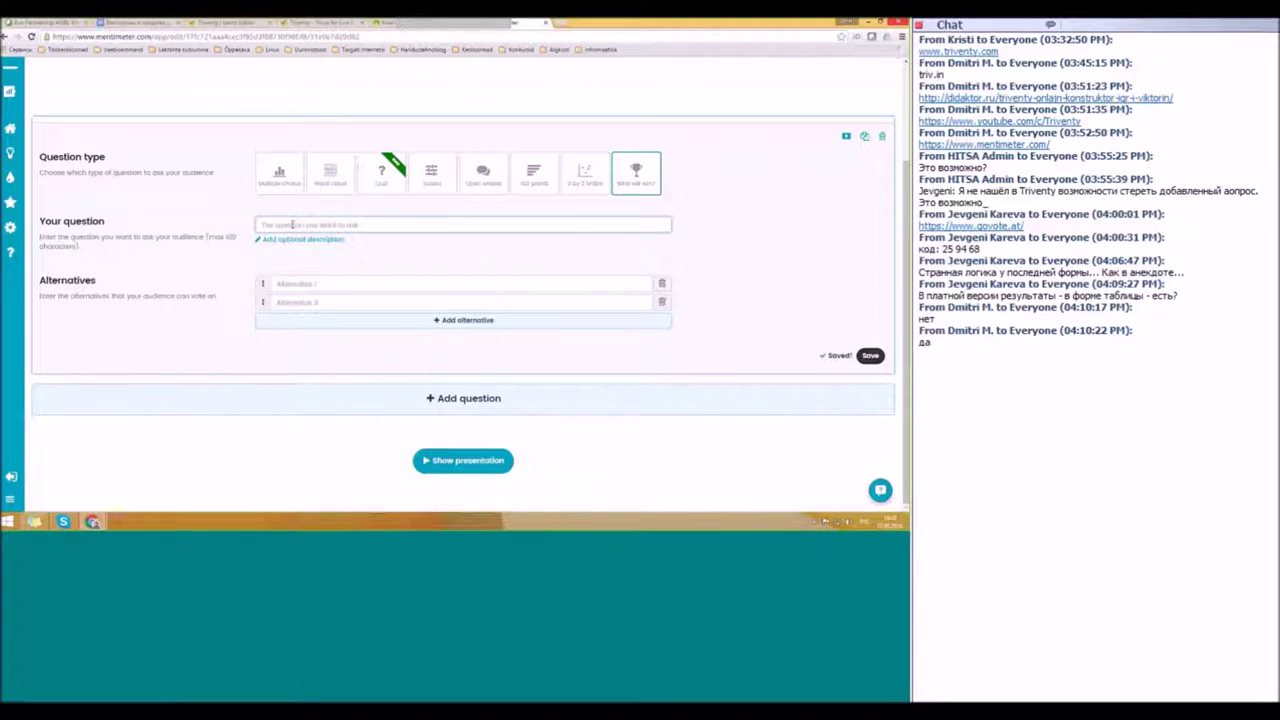
text(Re)
text(вь:)
Step: Add the alternatives Тема 1, Тема 2 and Тема 3
click(307, 284)
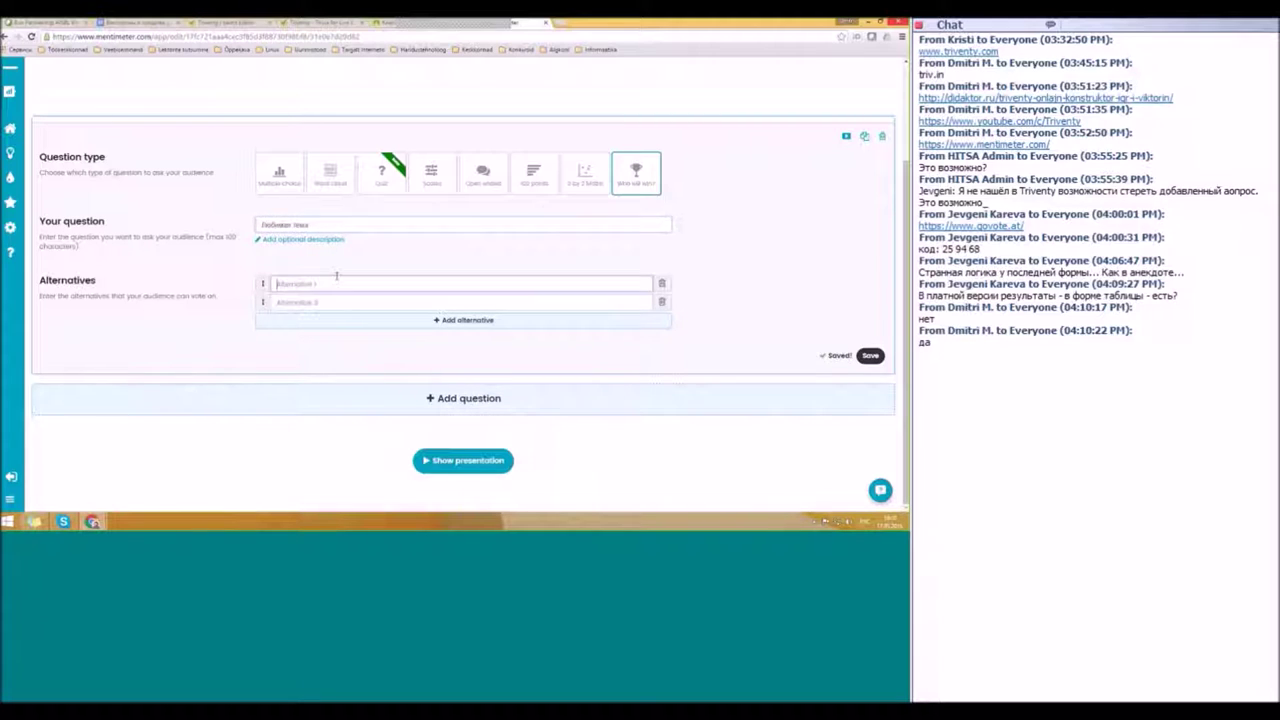
text(Тех)
text(а )
text(1)
key(Tab)
text(Тема 2)
key(Return)
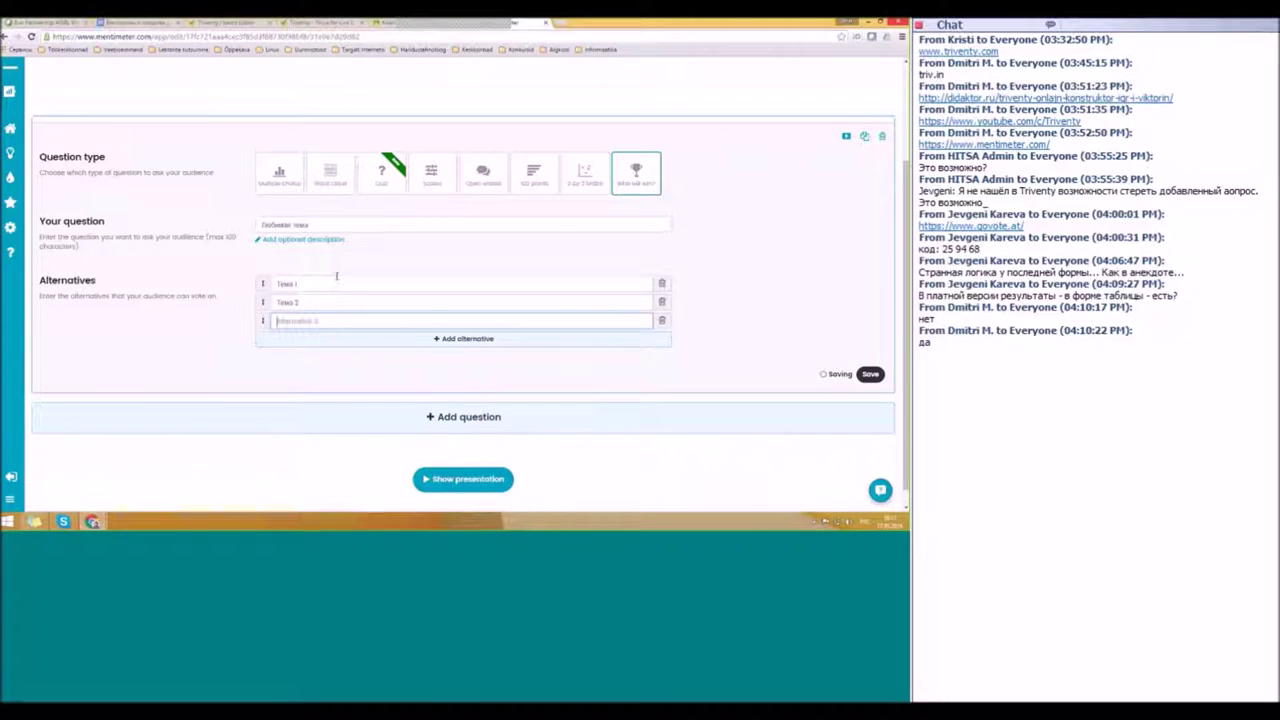
text(Тема 3)
scroll(371, 296, up, 3)
Step: Collapse Любимая тема and add a second question titled 'Оцени себя'
click(409, 229)
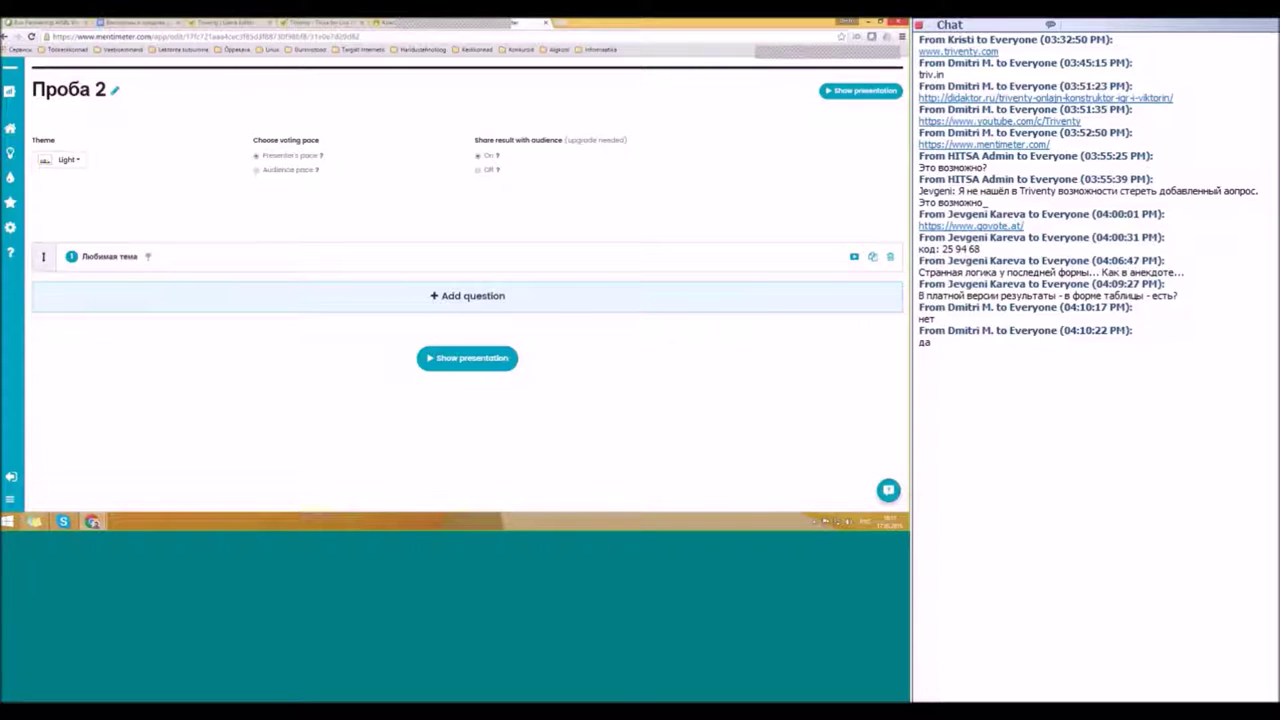
click(380, 298)
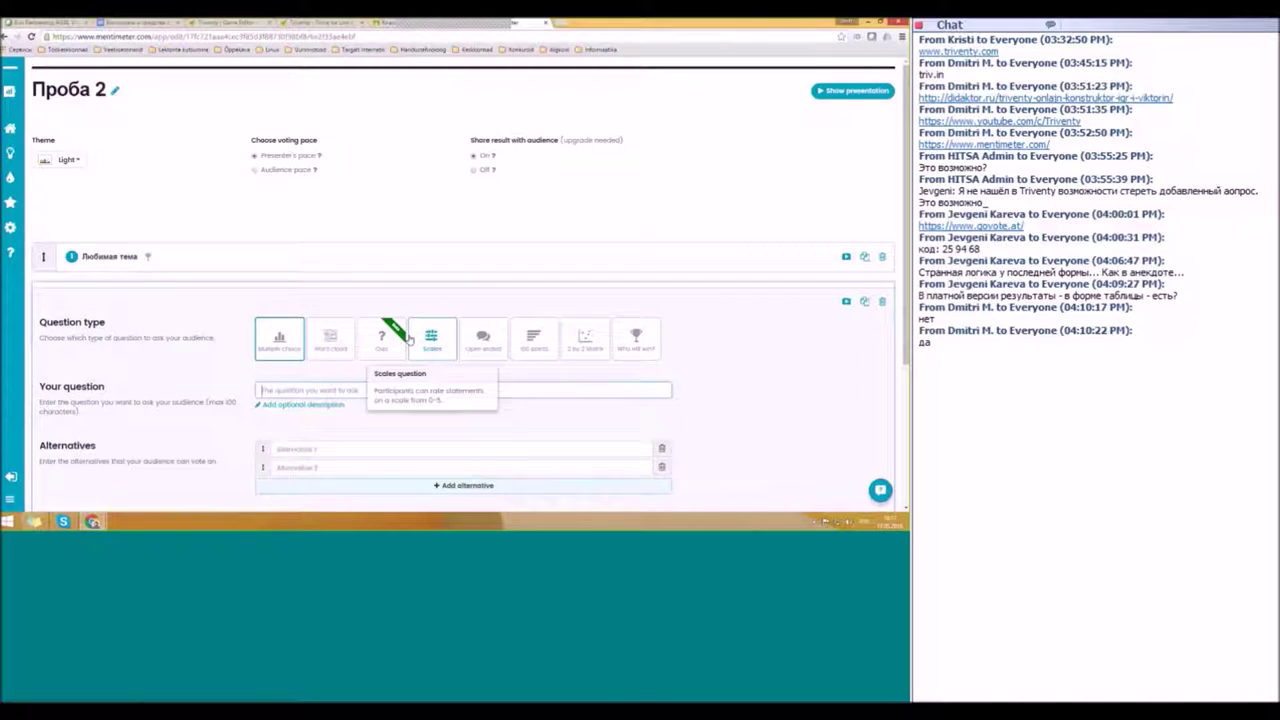
scroll(408, 340, down, 1)
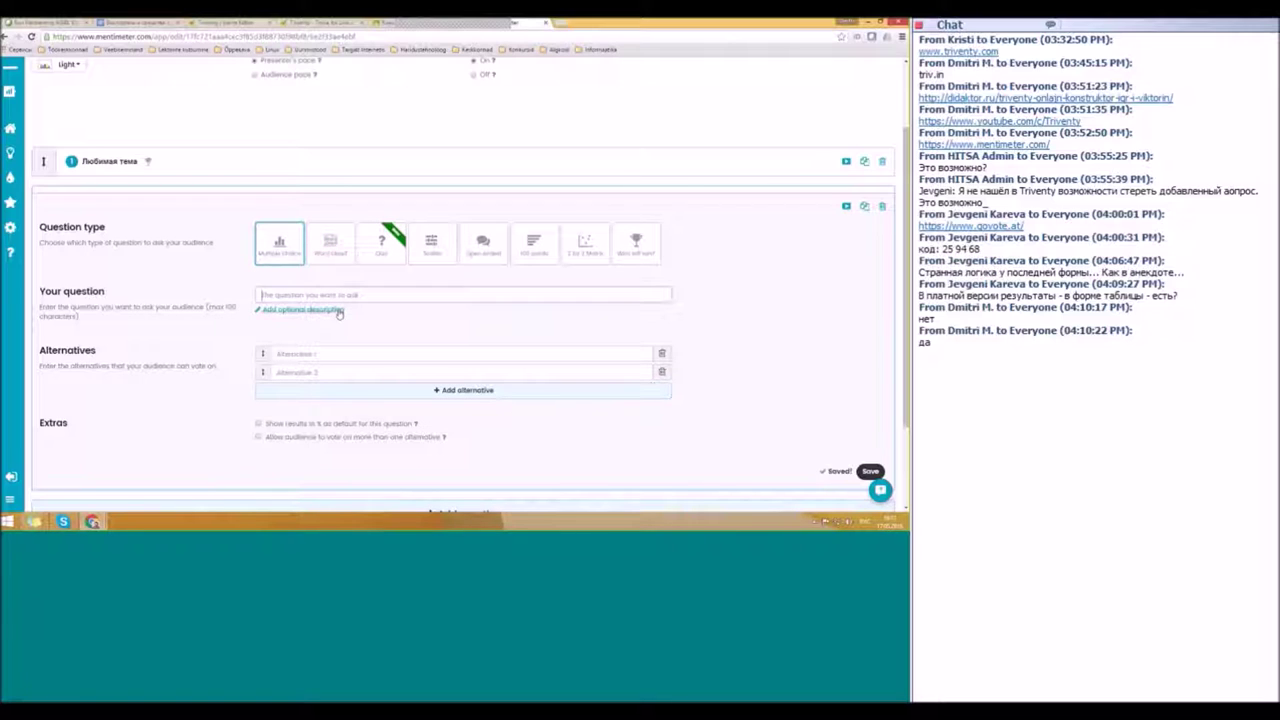
text(O)
text(цени)
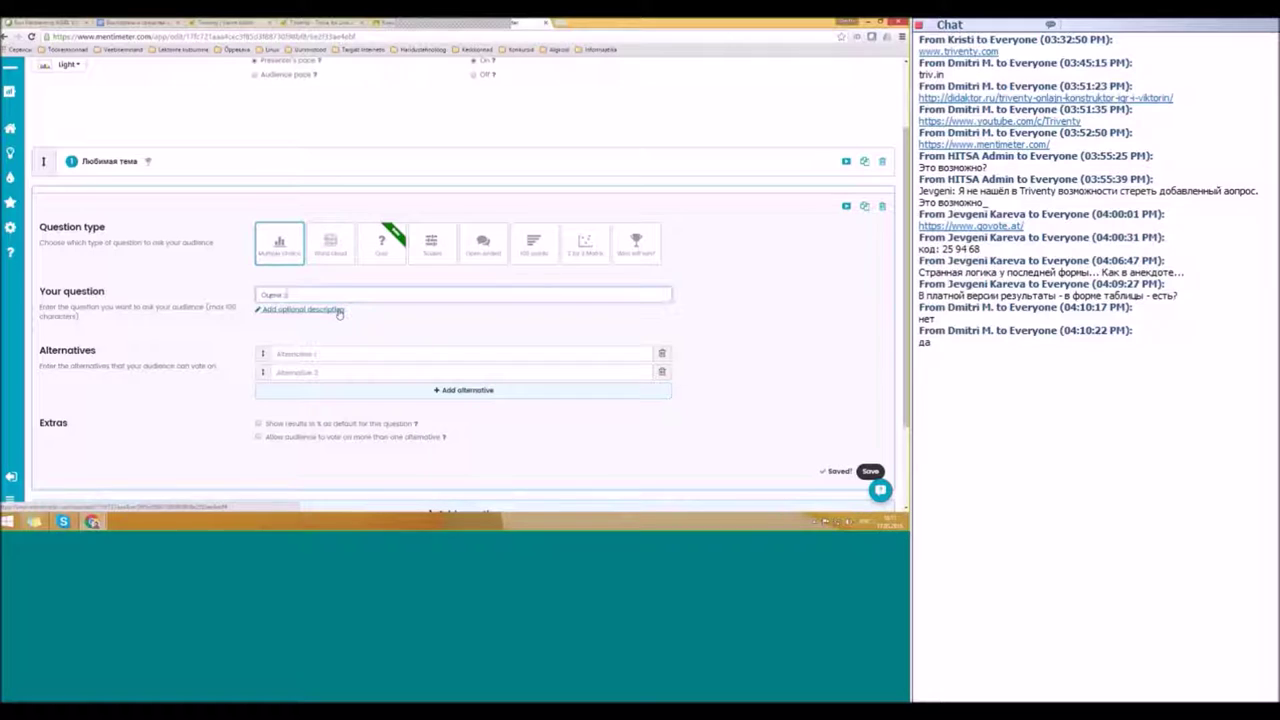
text( сег)
Step: Give Оцени себя the alternatives 3, 4 and 5, then add a blank third question
click(343, 348)
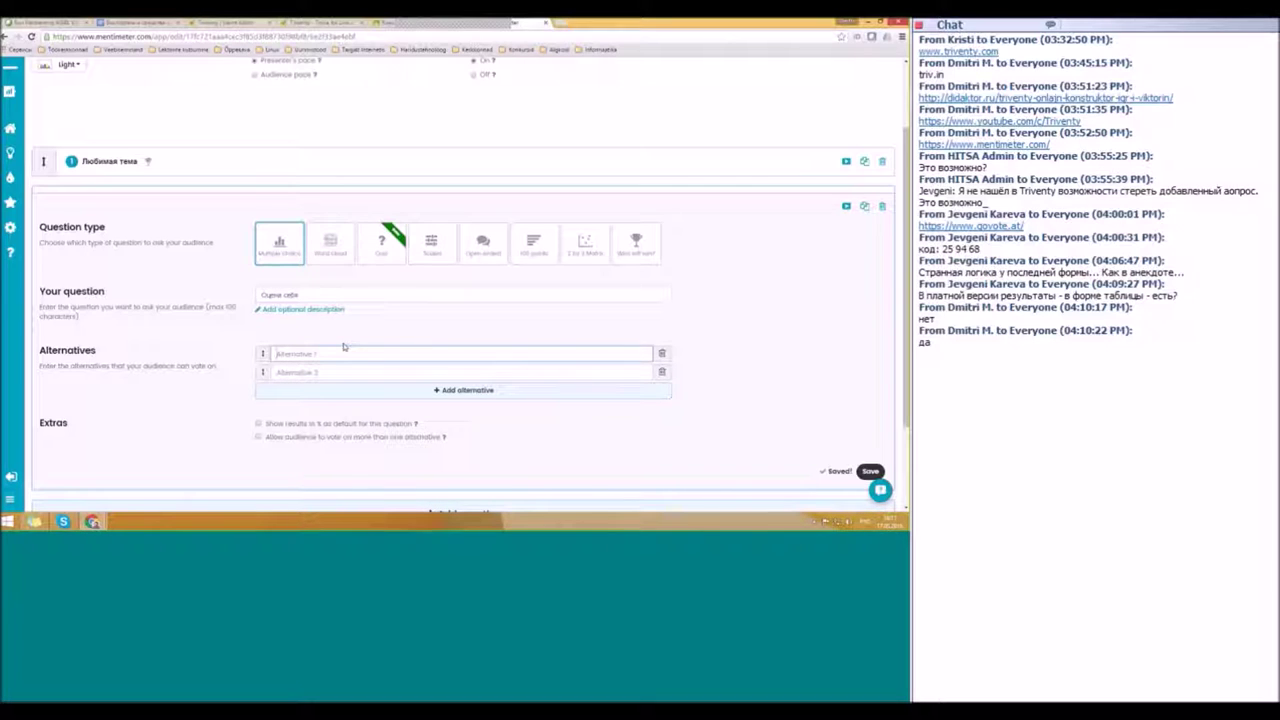
text(3)
key(Return)
text(4)
key(Return)
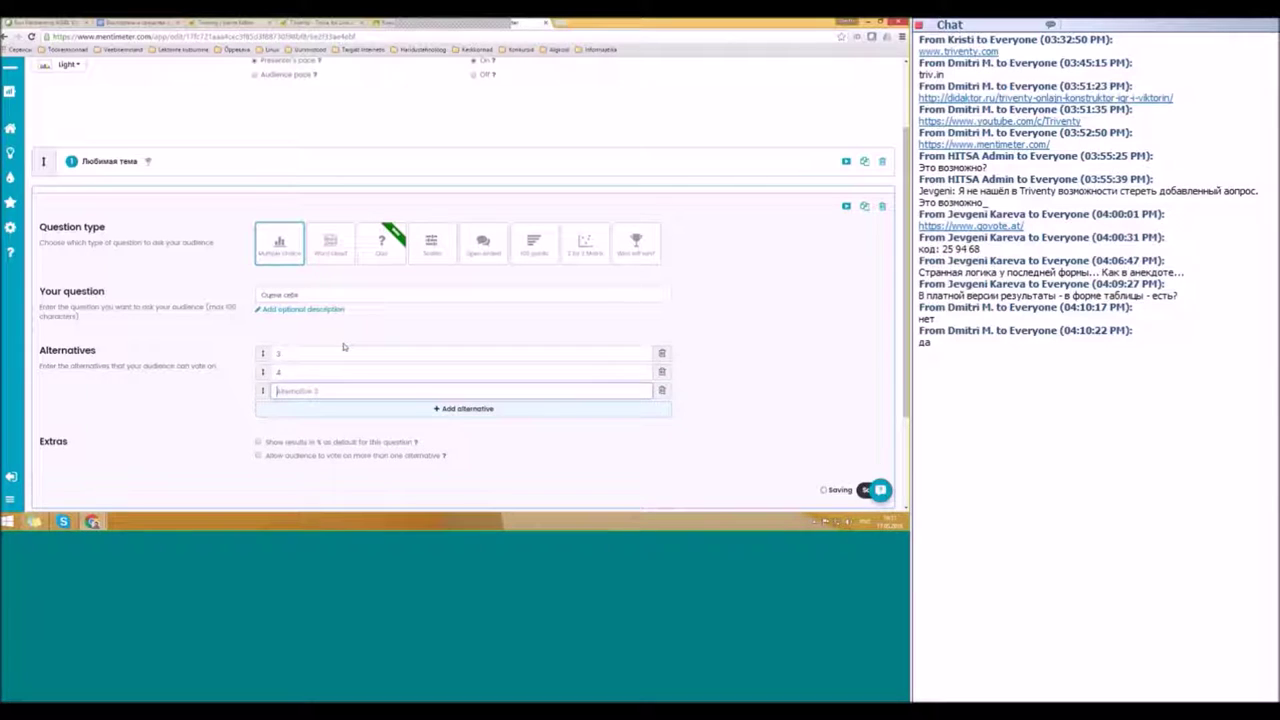
text(5)
click(864, 491)
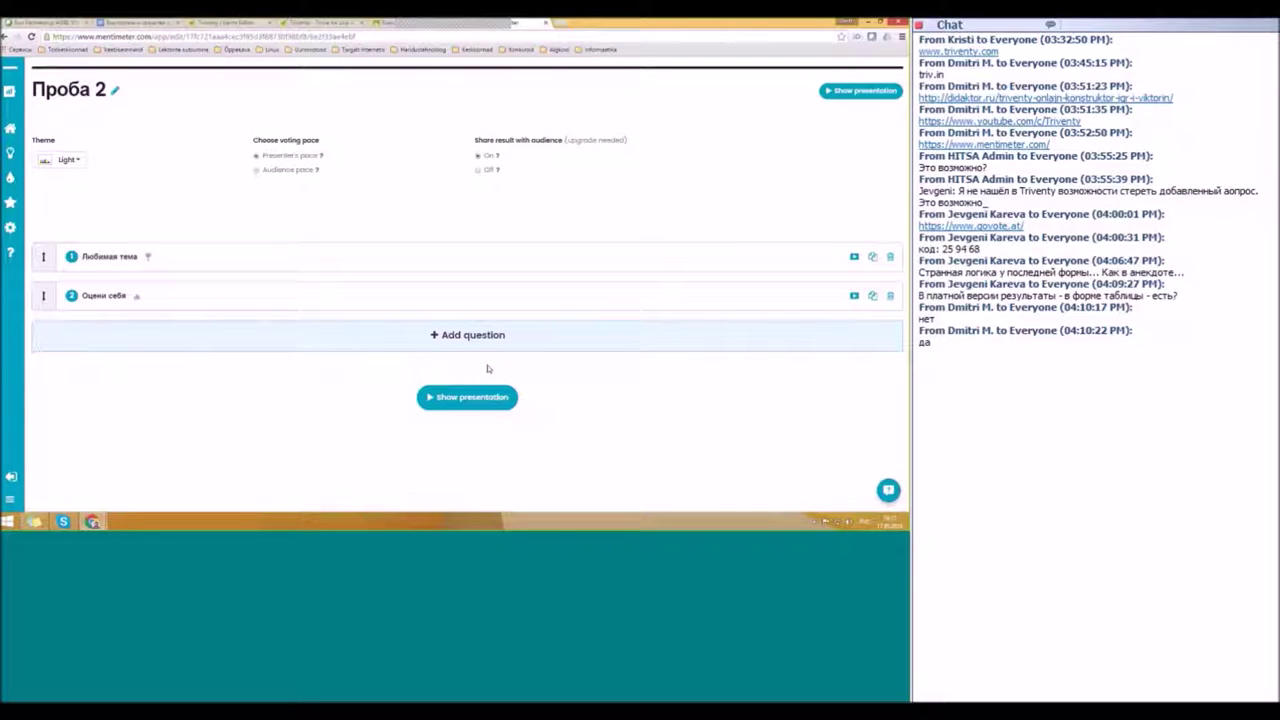
click(467, 338)
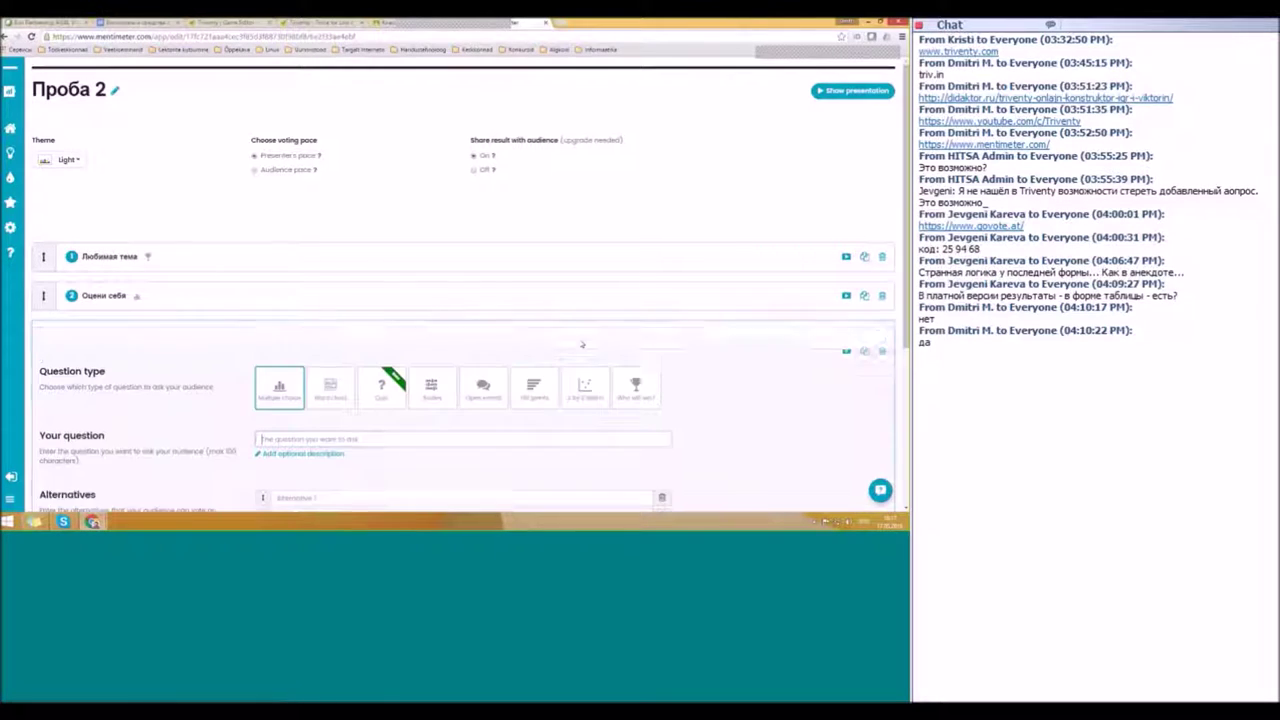
Step: Make the third question a quiz titled 'Столица Эстонии'
scroll(581, 354, down, 1)
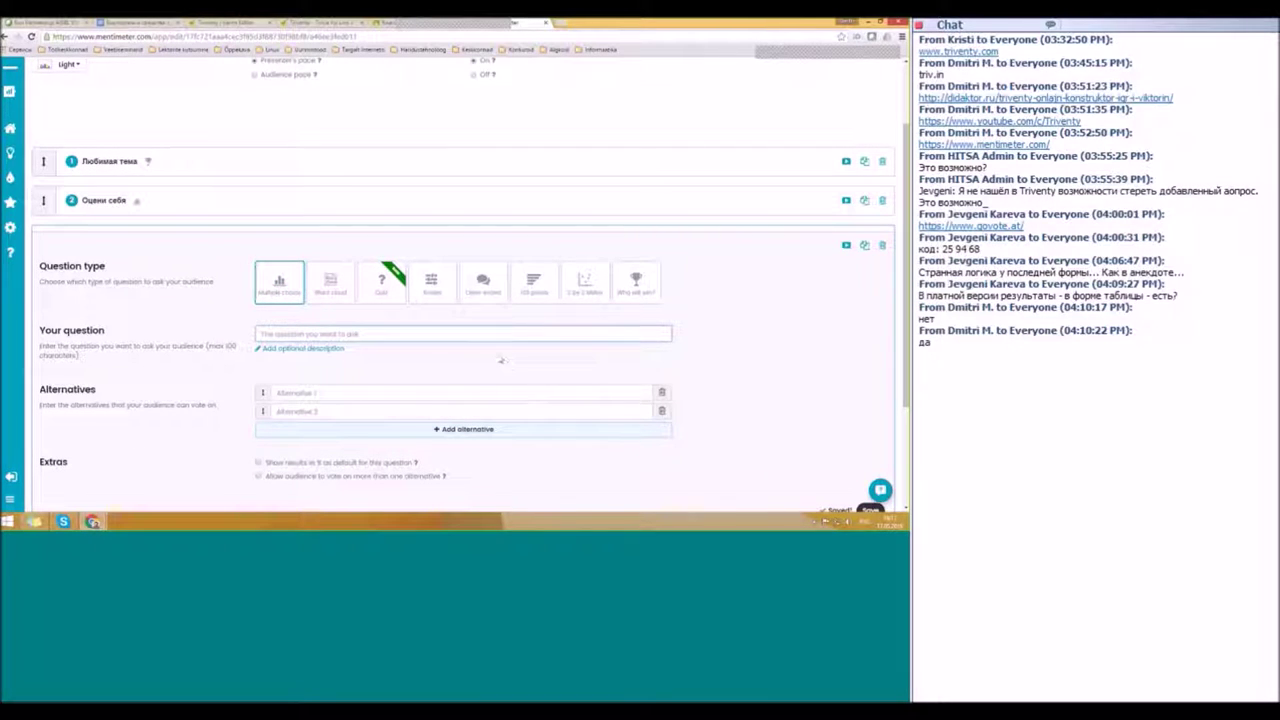
scroll(500, 358, down, 1)
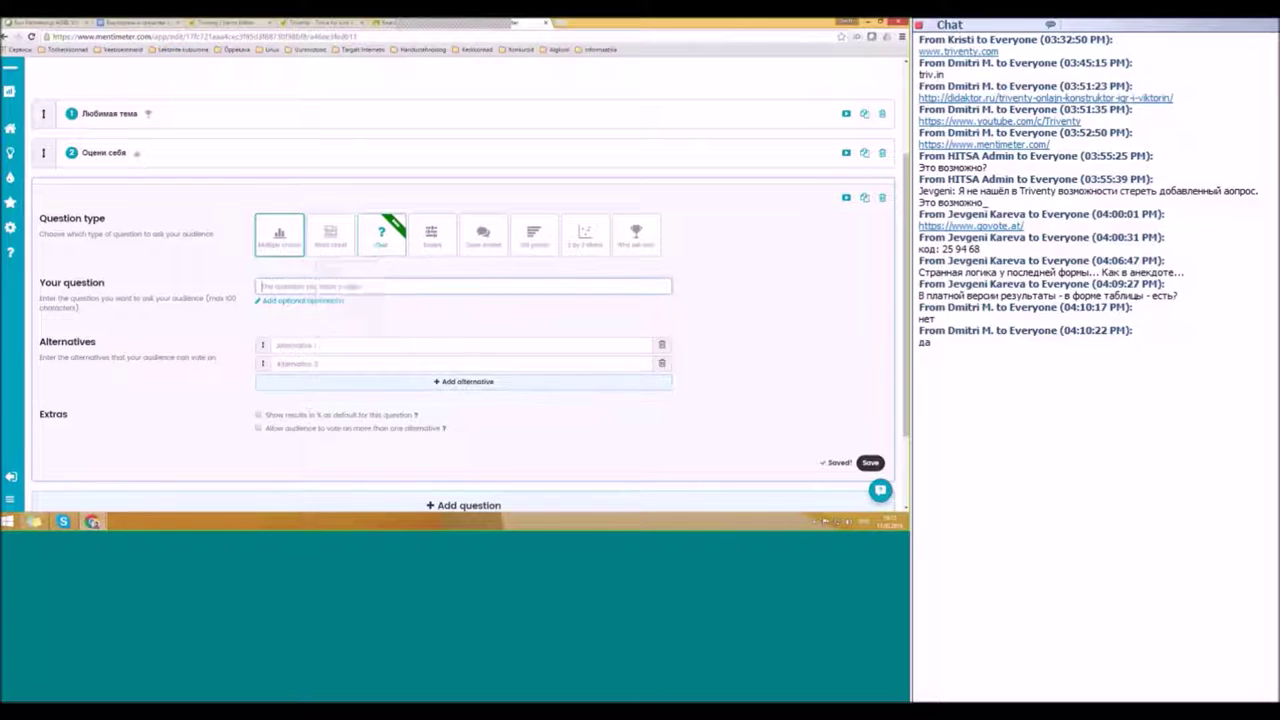
click(384, 240)
click(505, 375)
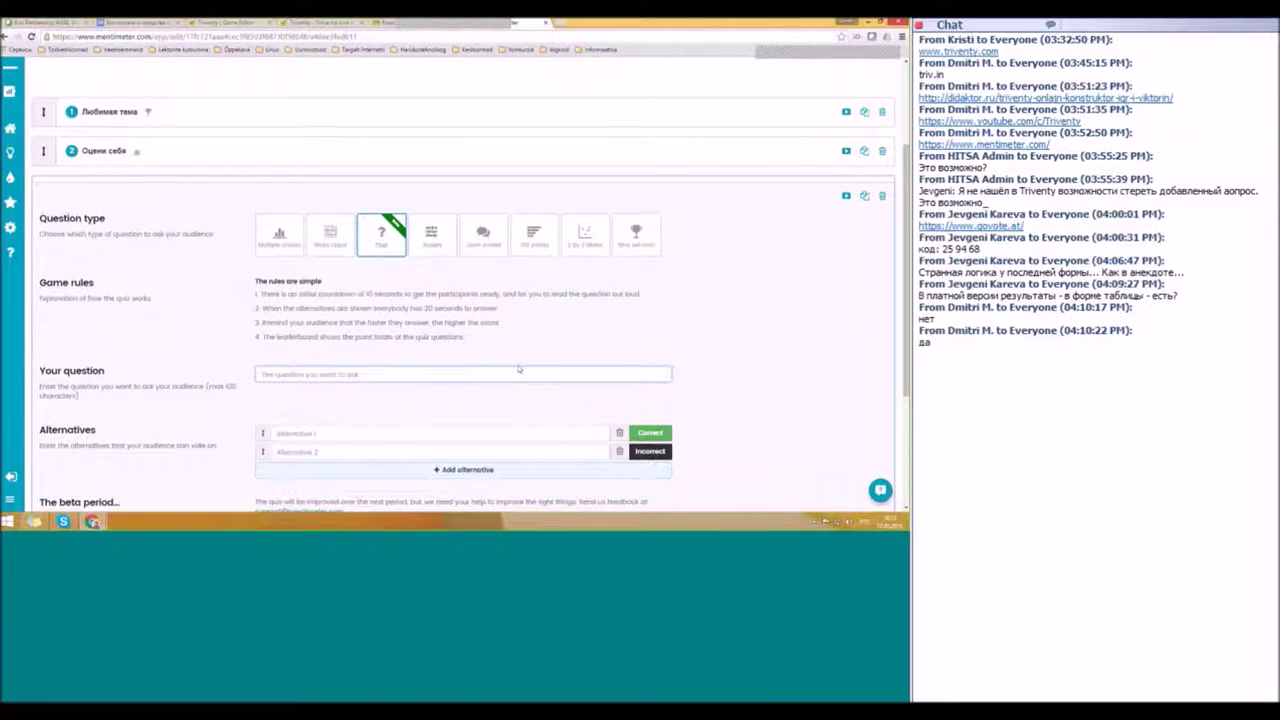
scroll(369, 326, down, 2)
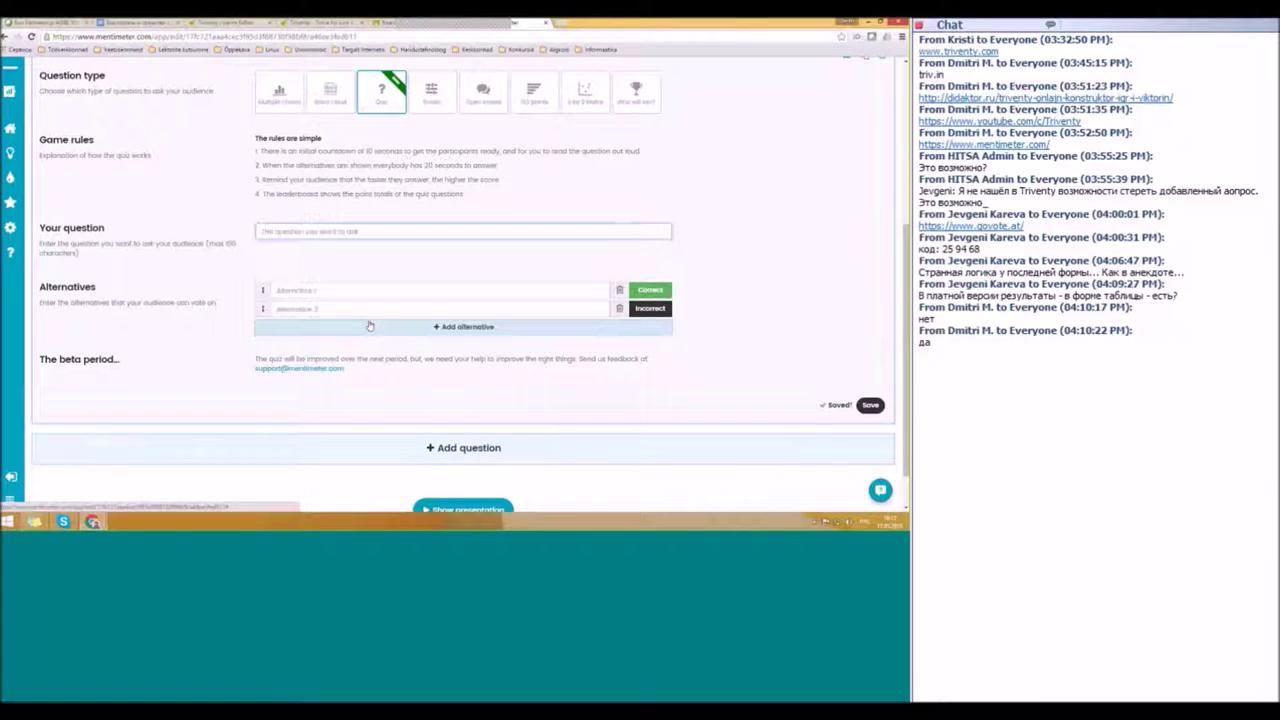
text(Create)
text(ца Э)
text(стонии)
Step: Add answers Таллинн (correct), Нарва and Тарту (incorrect), save the quiz, and start presenting
key(Tab)
text(Таллинн)
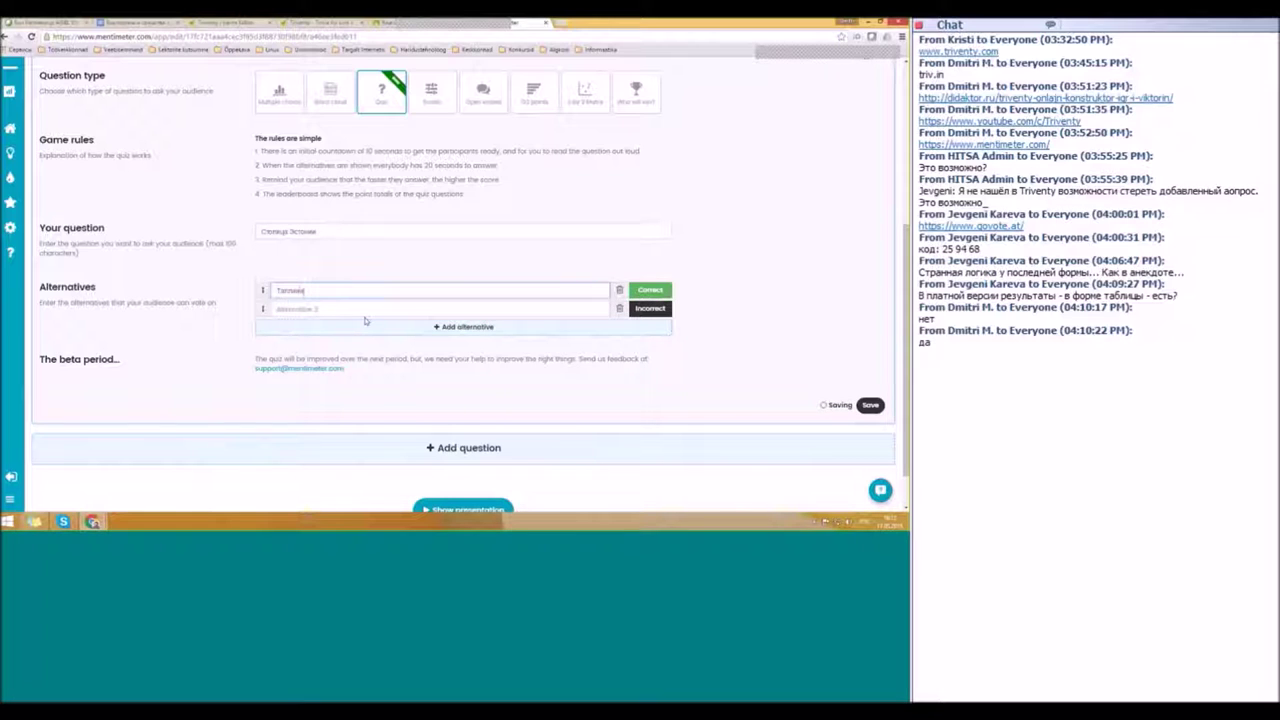
key(Tab)
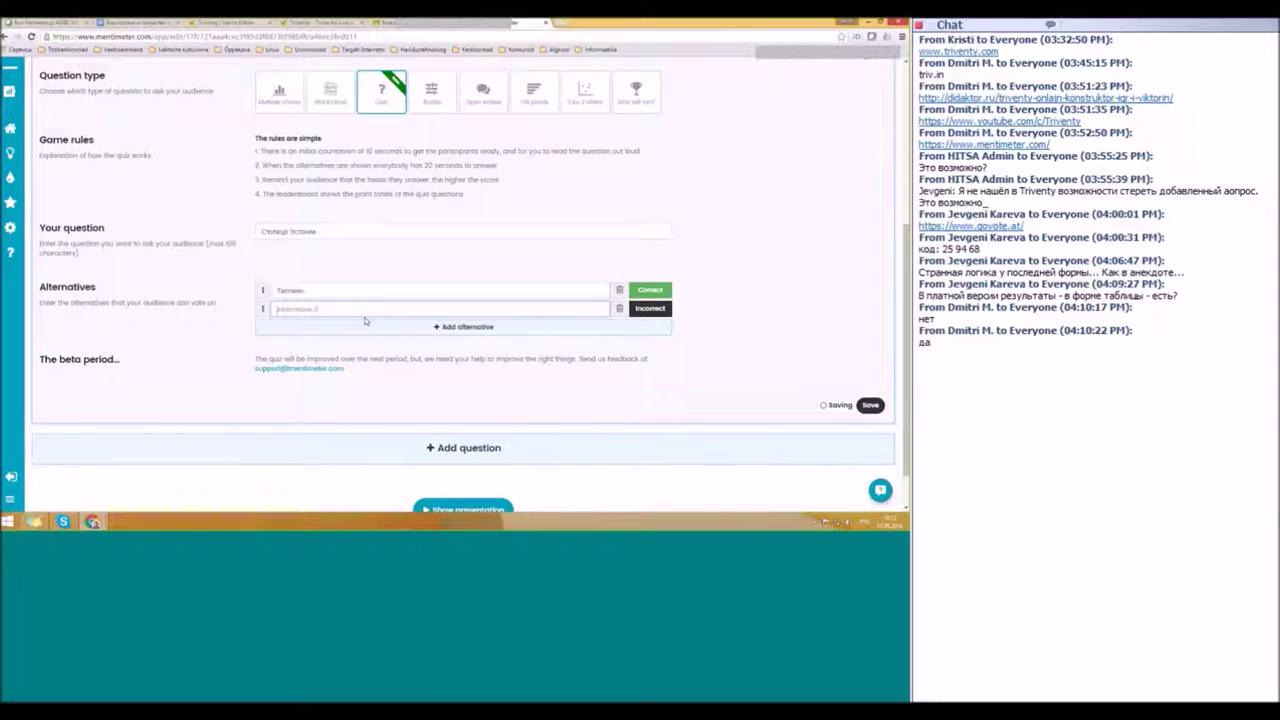
text(Нарва)
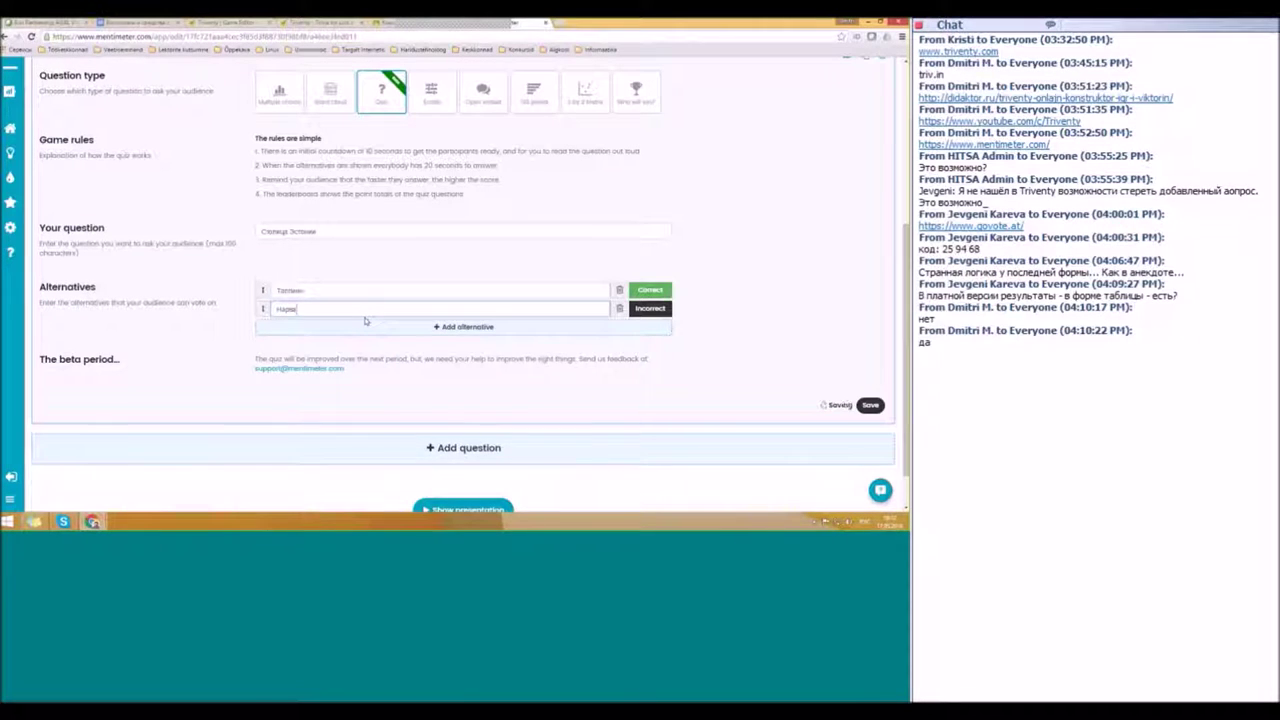
key(Return)
text(Тарту)
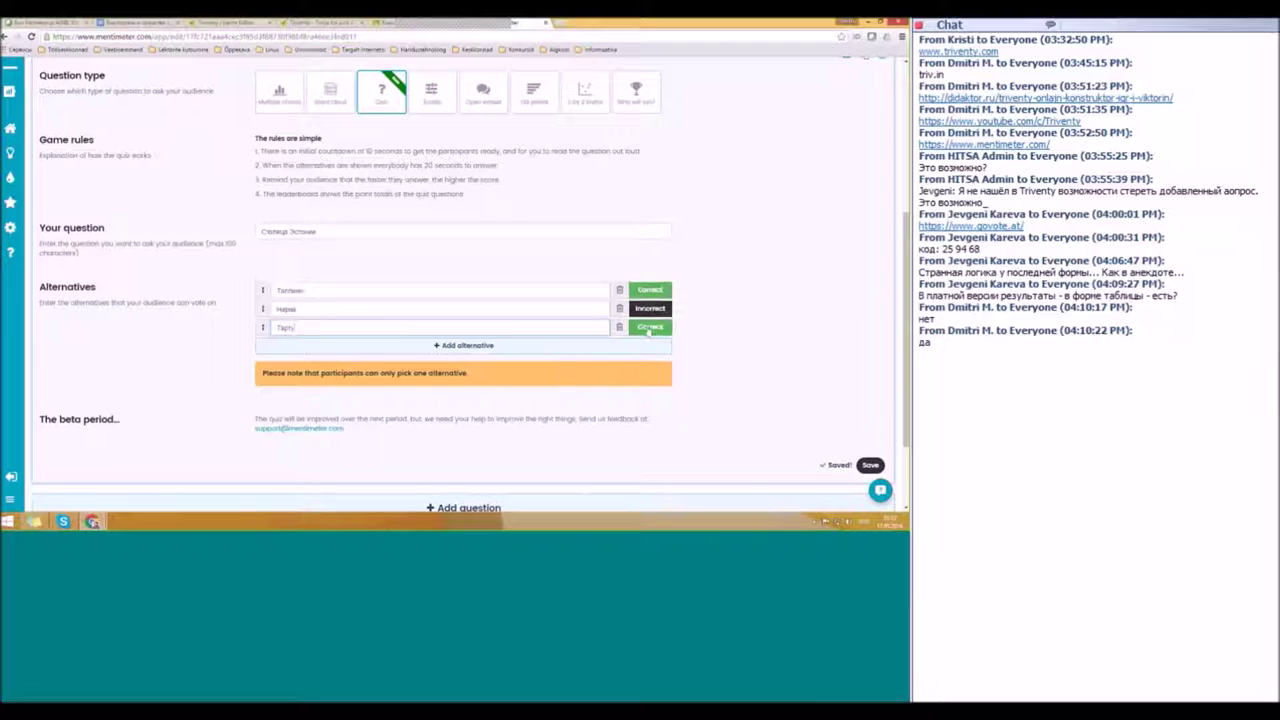
click(651, 328)
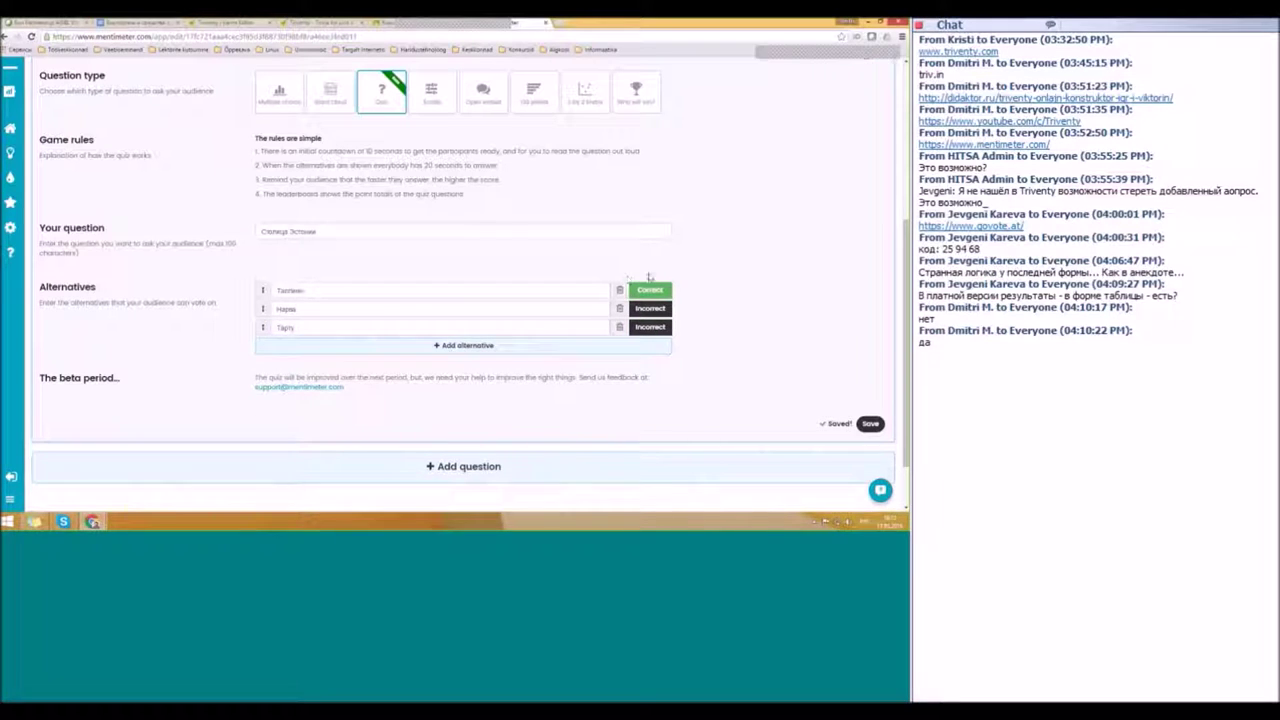
click(652, 330)
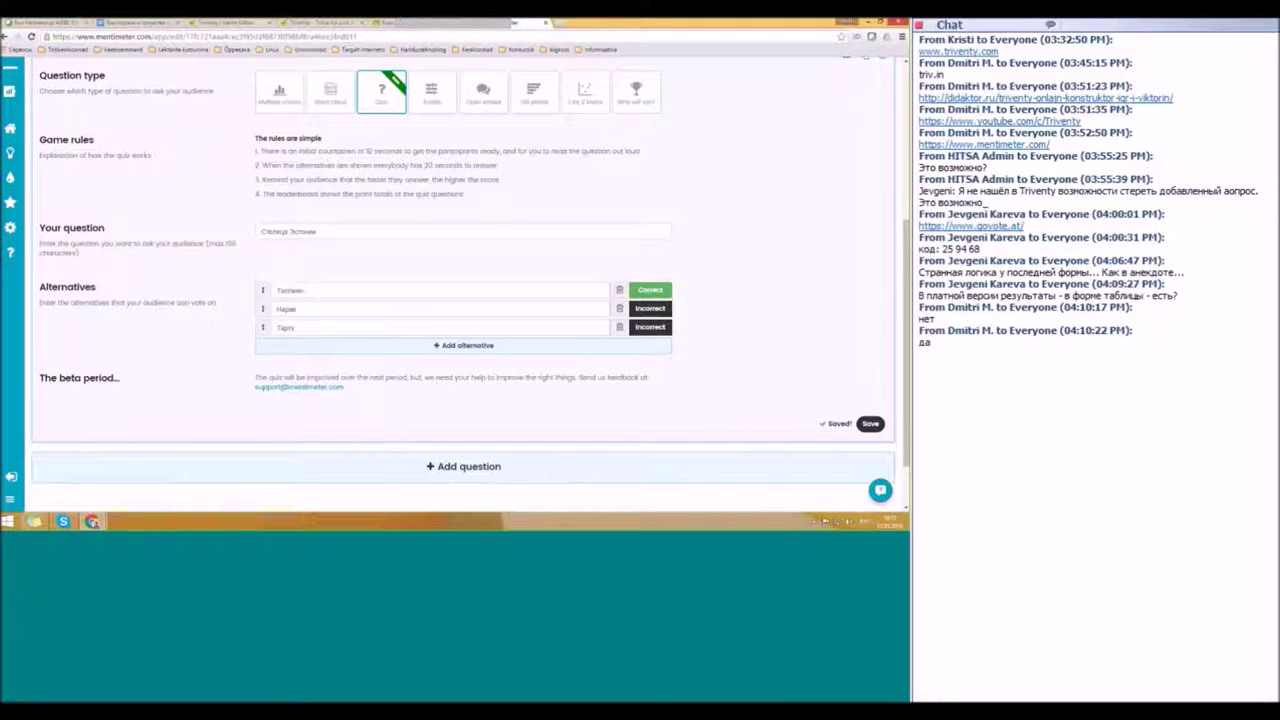
click(869, 424)
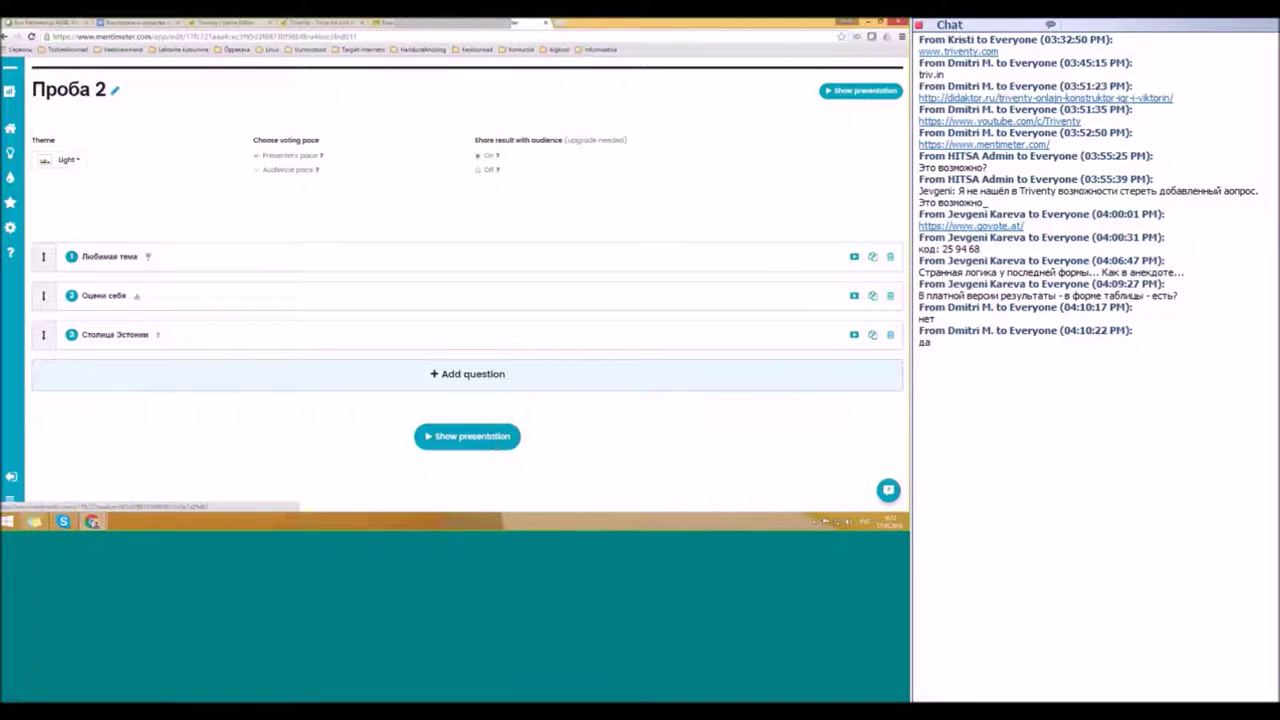
click(467, 436)
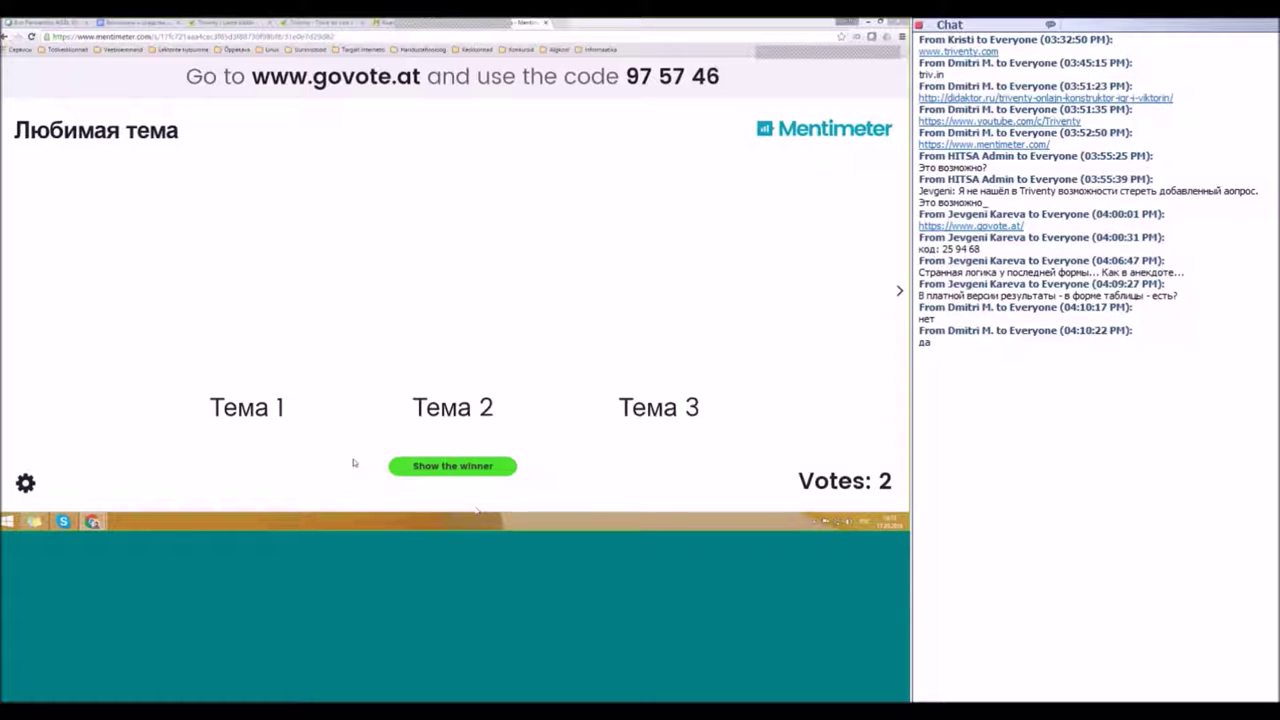
Step: Reveal Тема 1 and Тема 2 as winners and advance to the Оцени себя slide
click(482, 470)
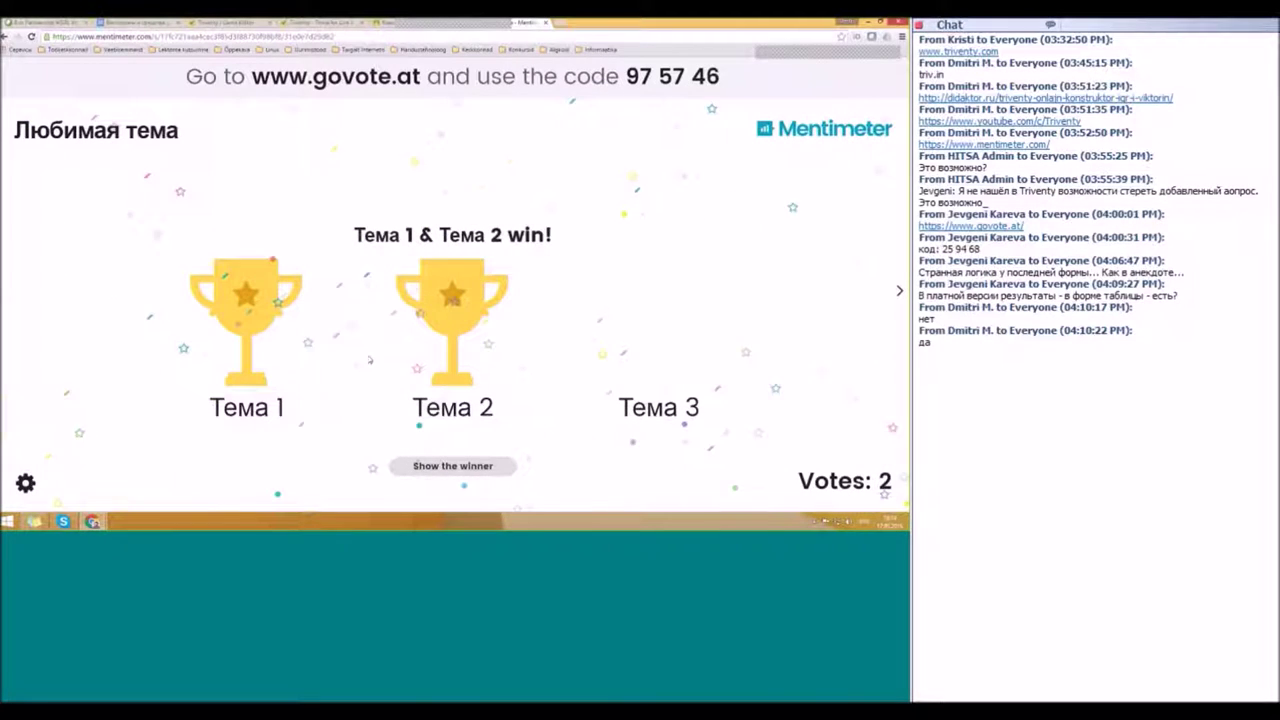
key(Right)
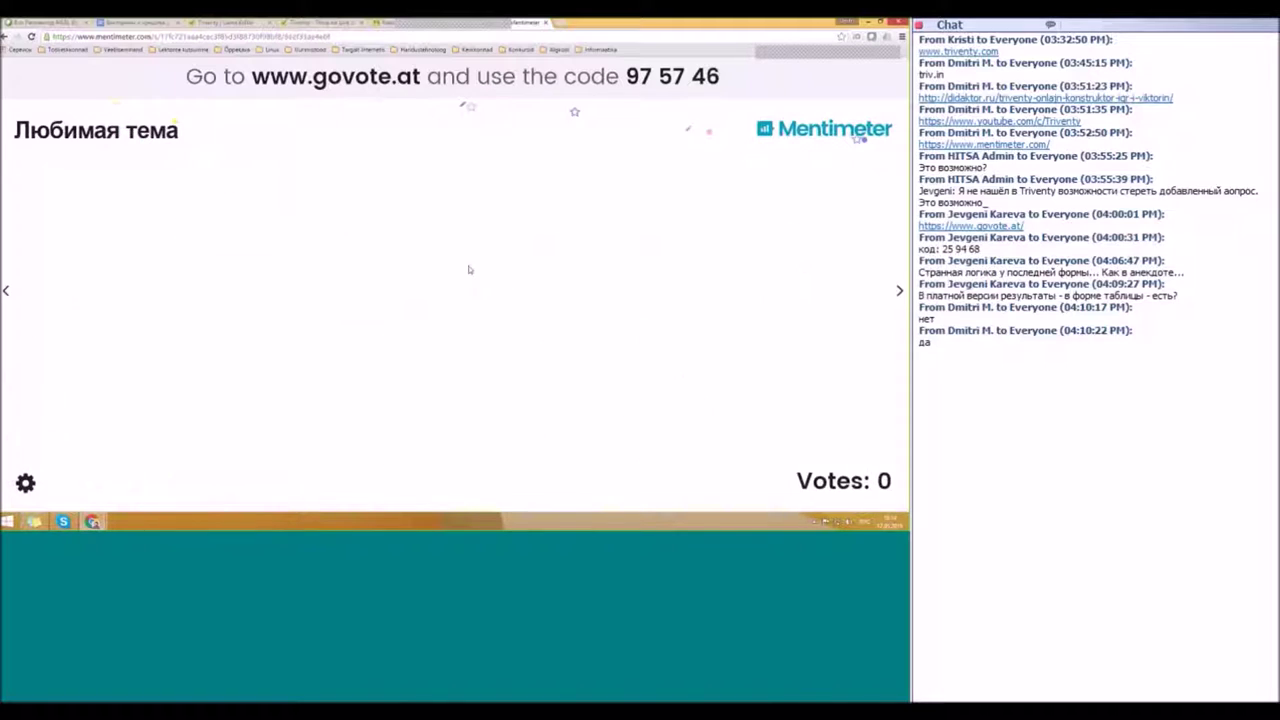